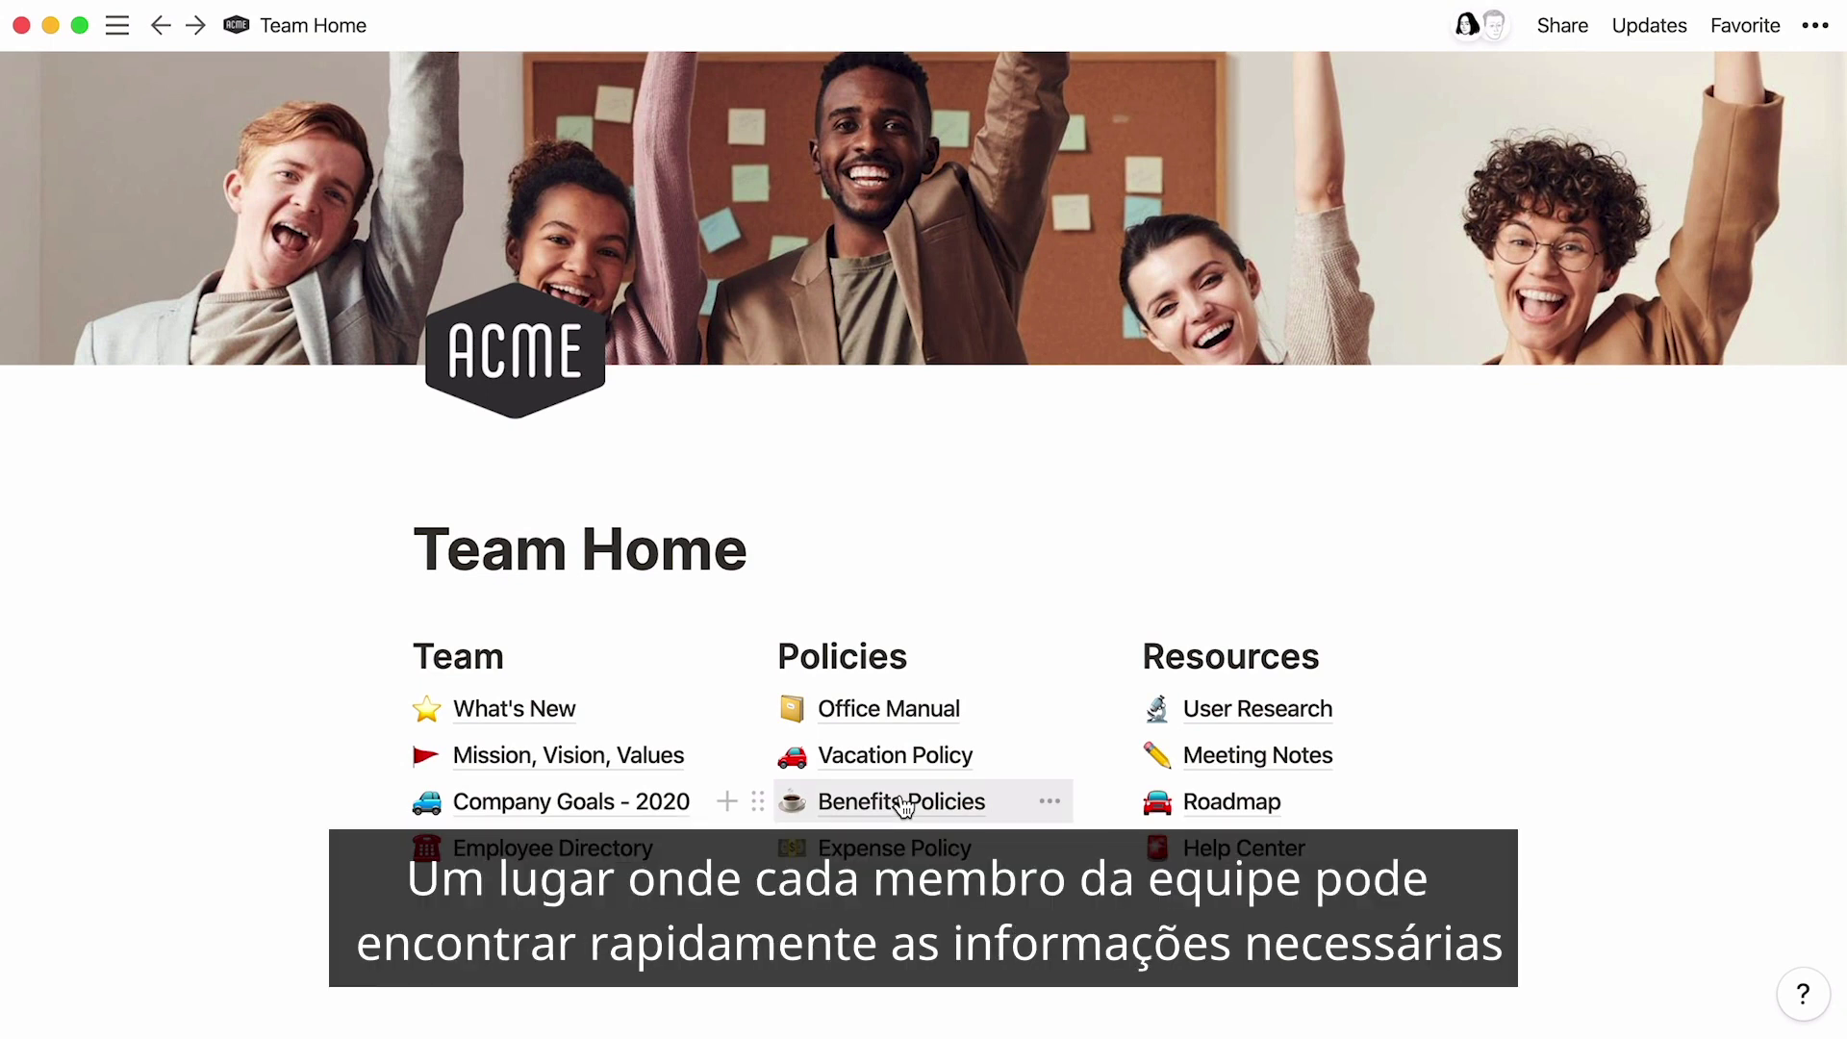
- Visit Benefits Policies, lock the sidebar open, and browse the Templates gallery for Company Home
click(902, 805)
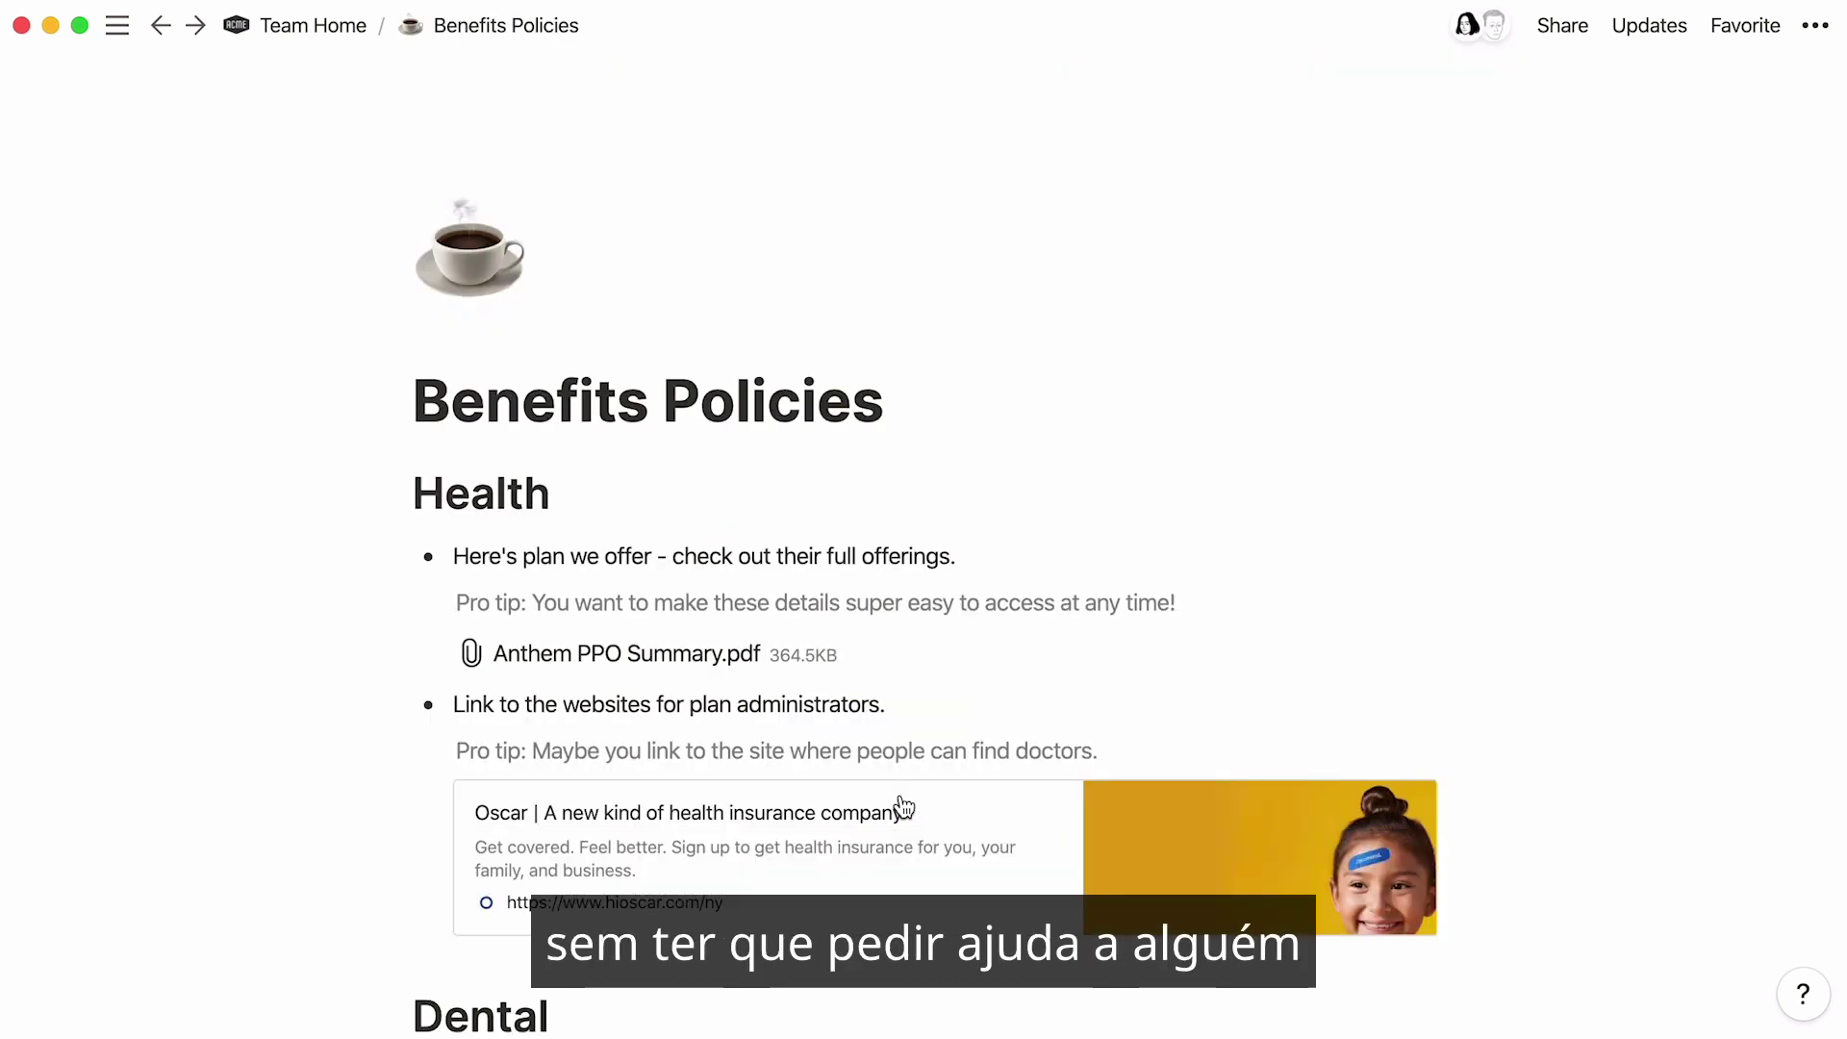
click(343, 30)
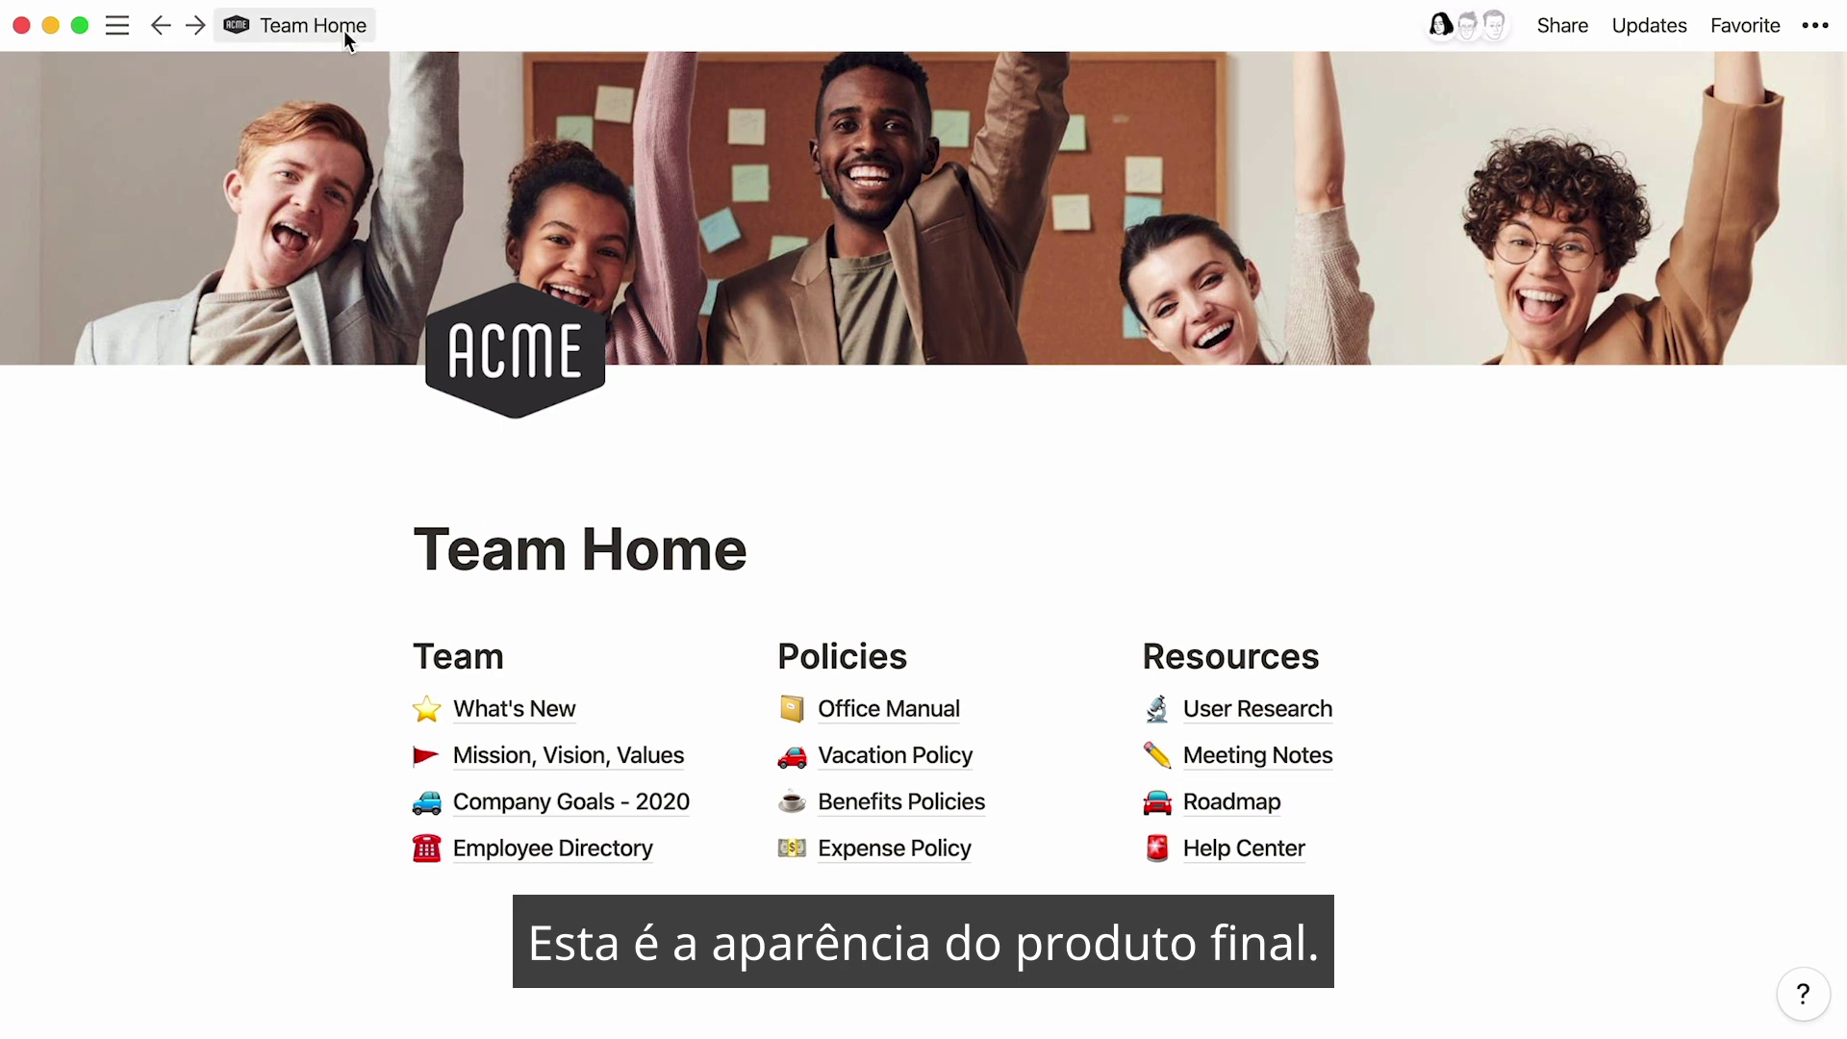
click(121, 21)
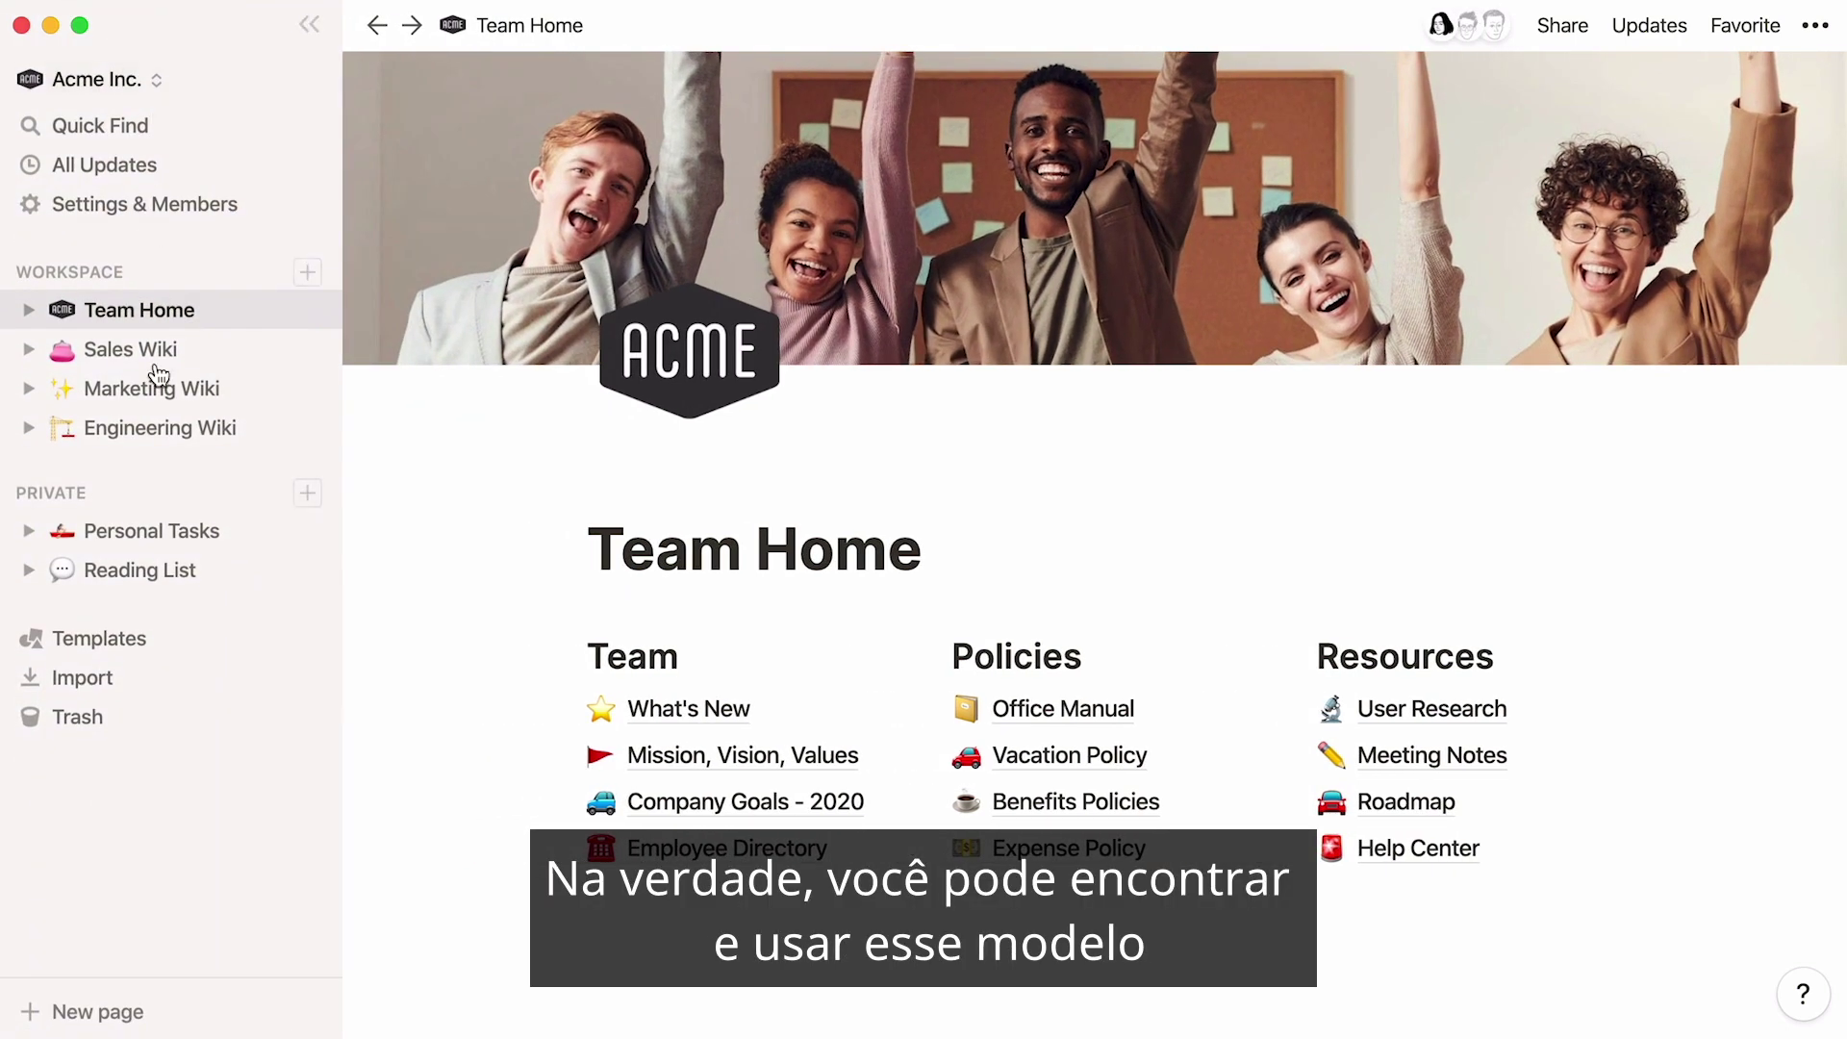
click(183, 644)
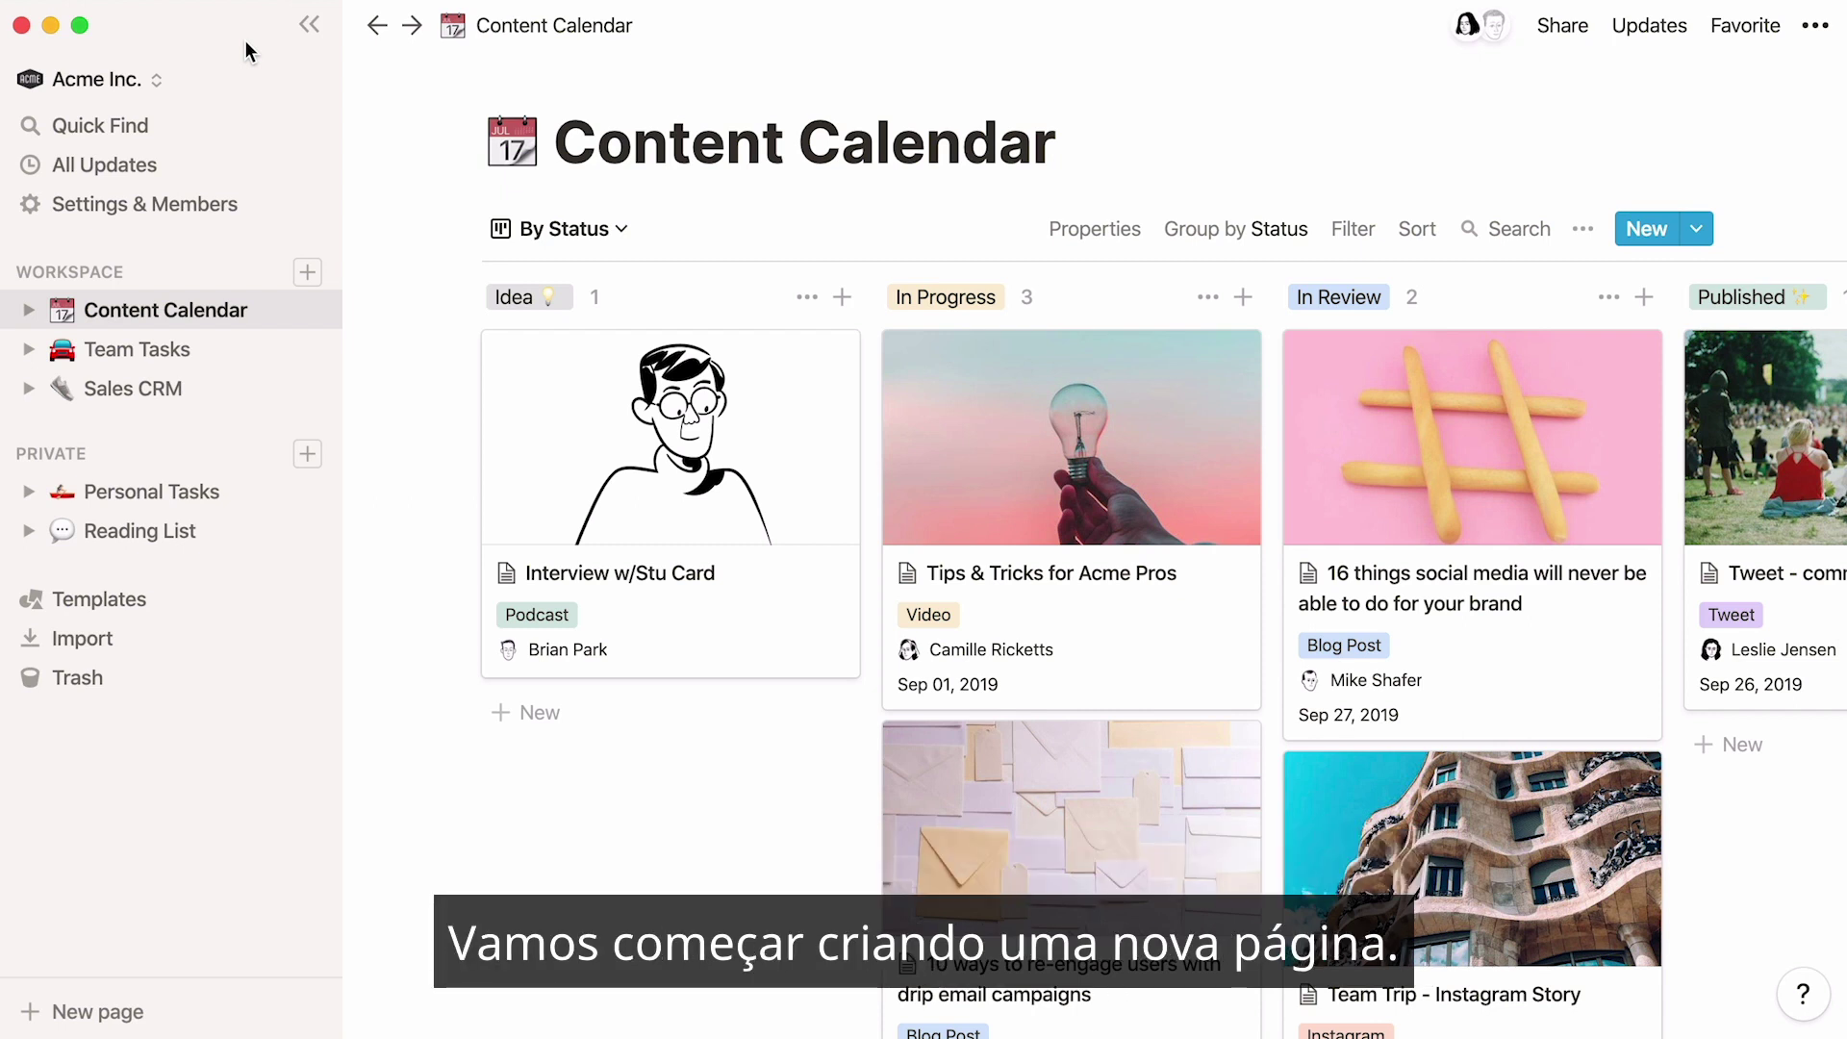
- Create a new workspace page titled 'Team Home'
click(308, 274)
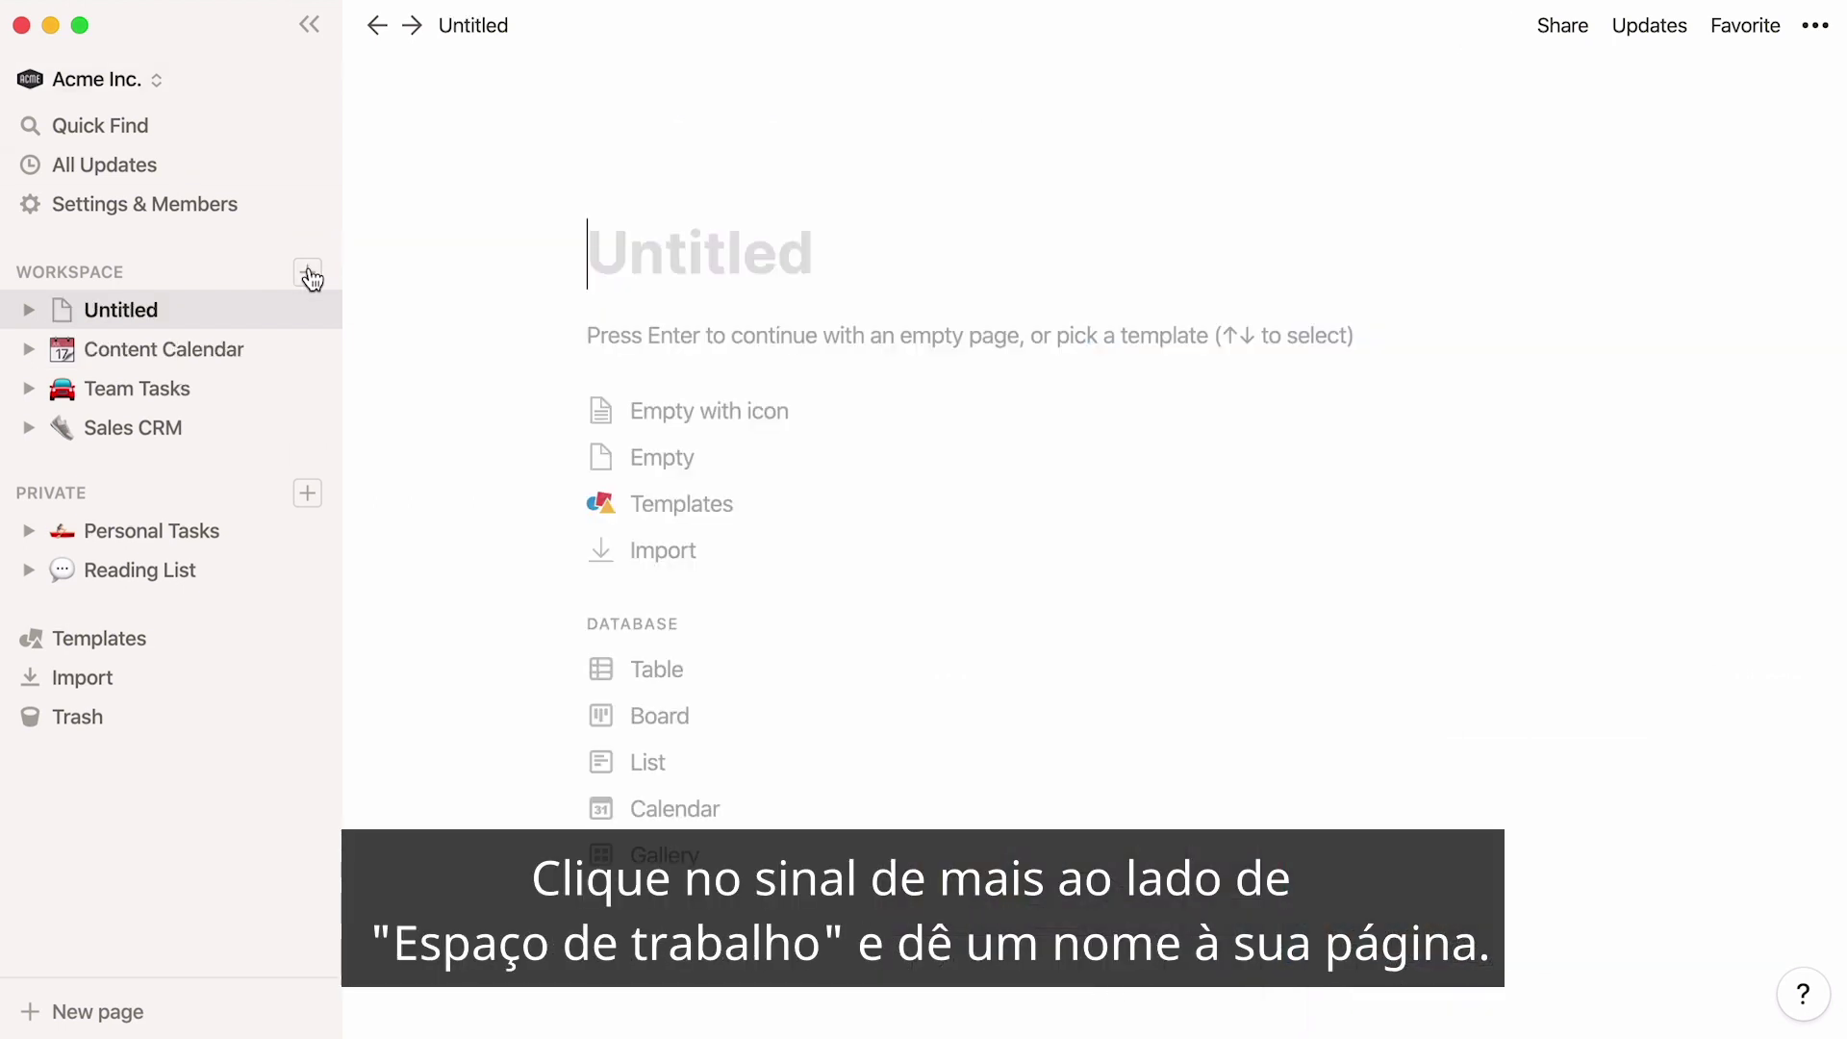
text(Te)
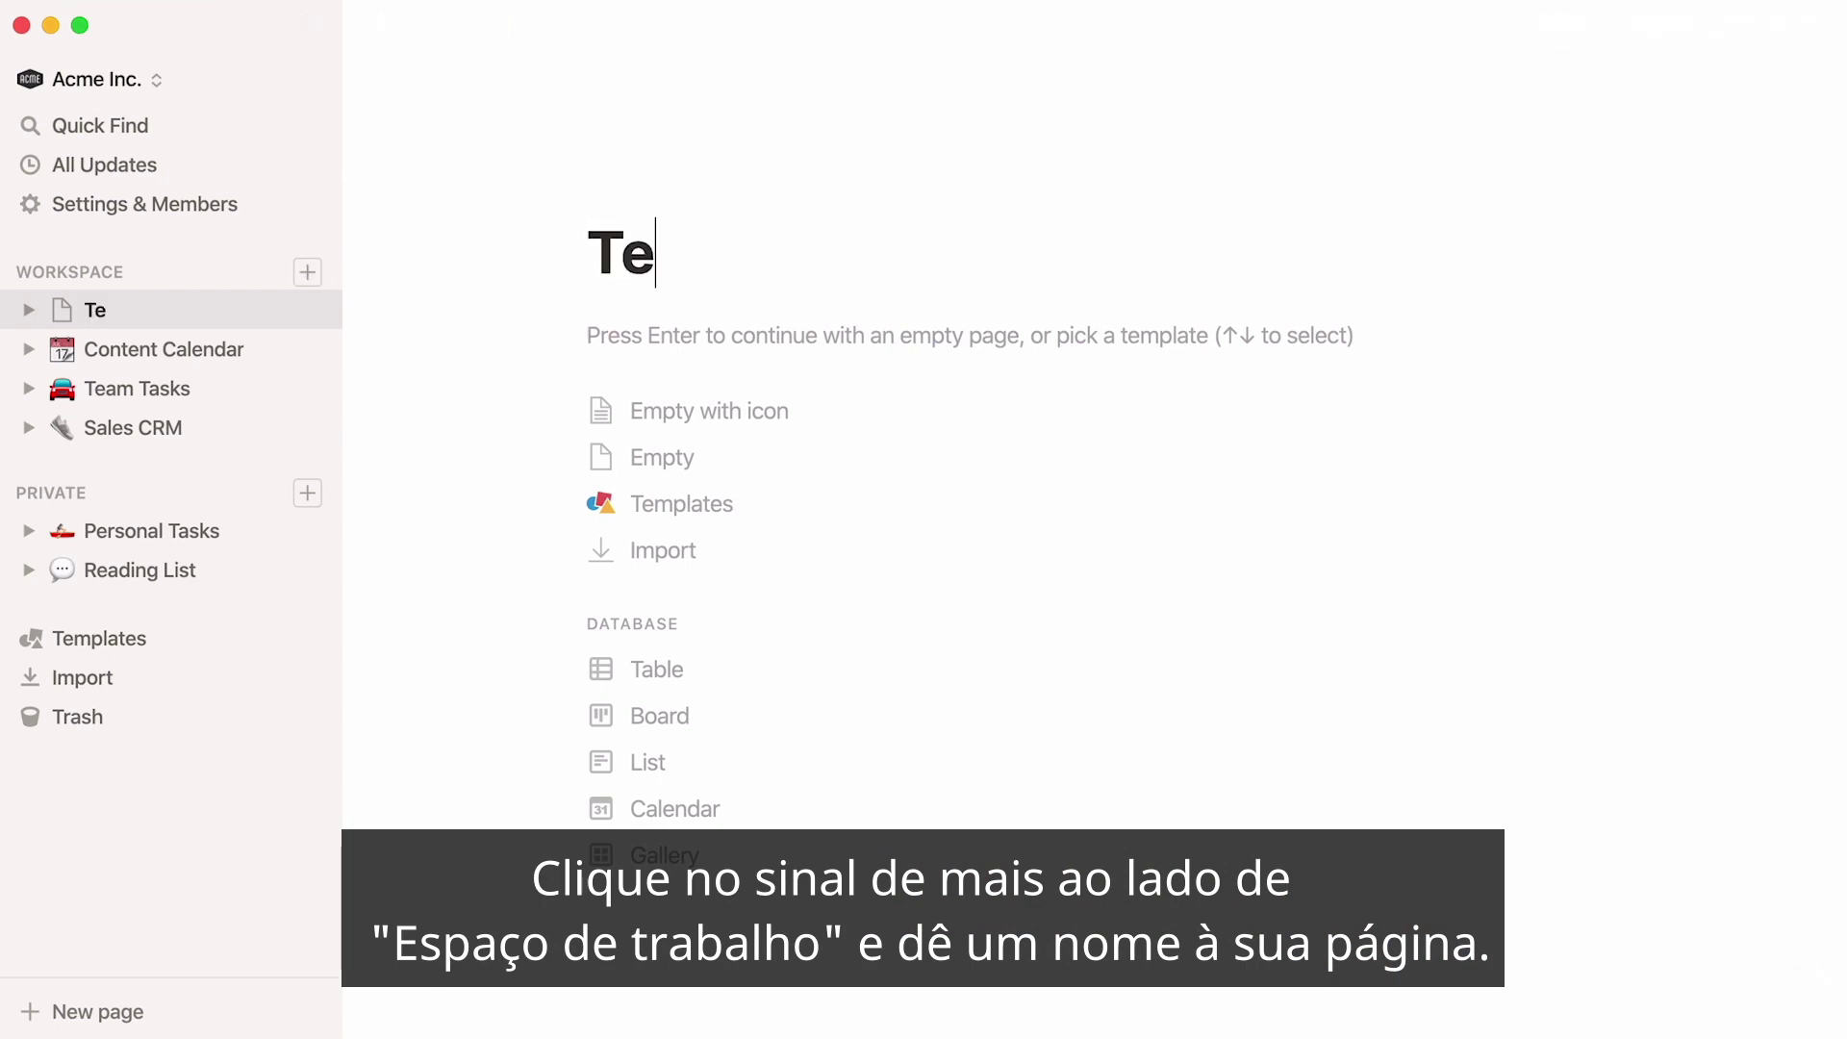
text(am Home)
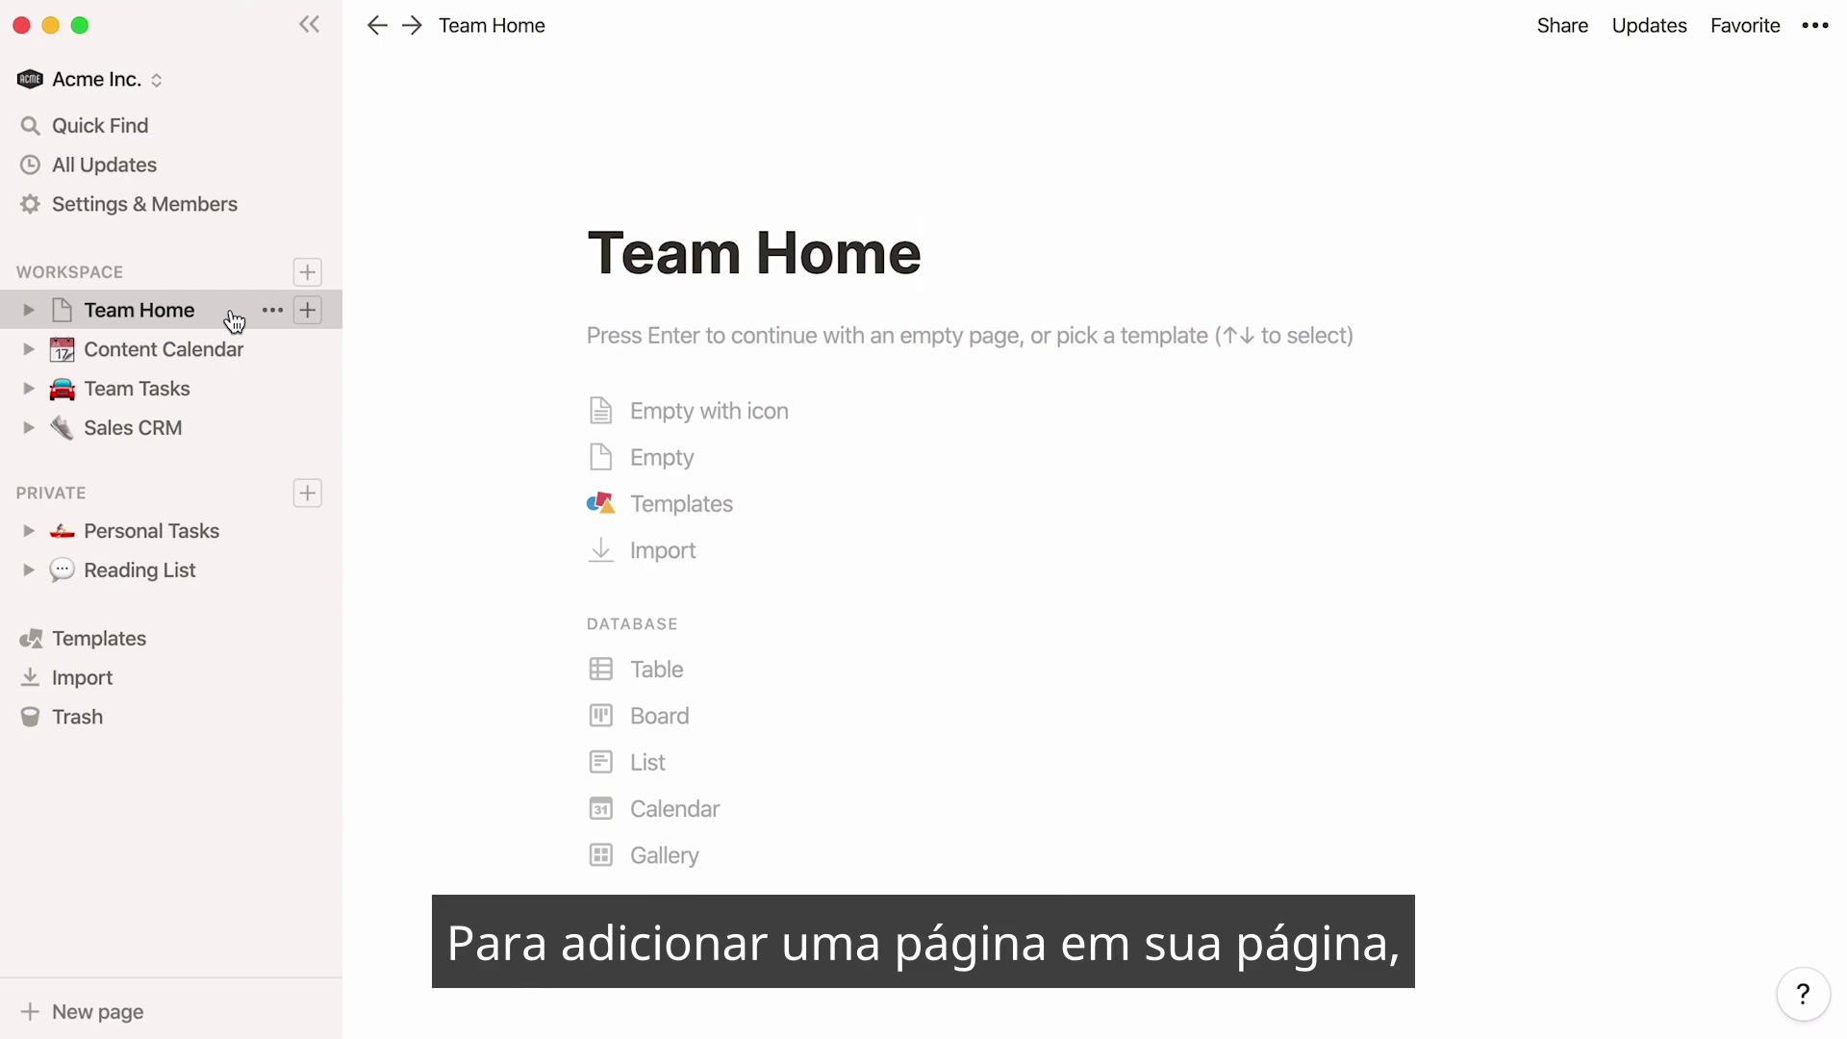
- Add a 'What's New' sub-page to Team Home with a star emoji icon
key(Return)
text(/)
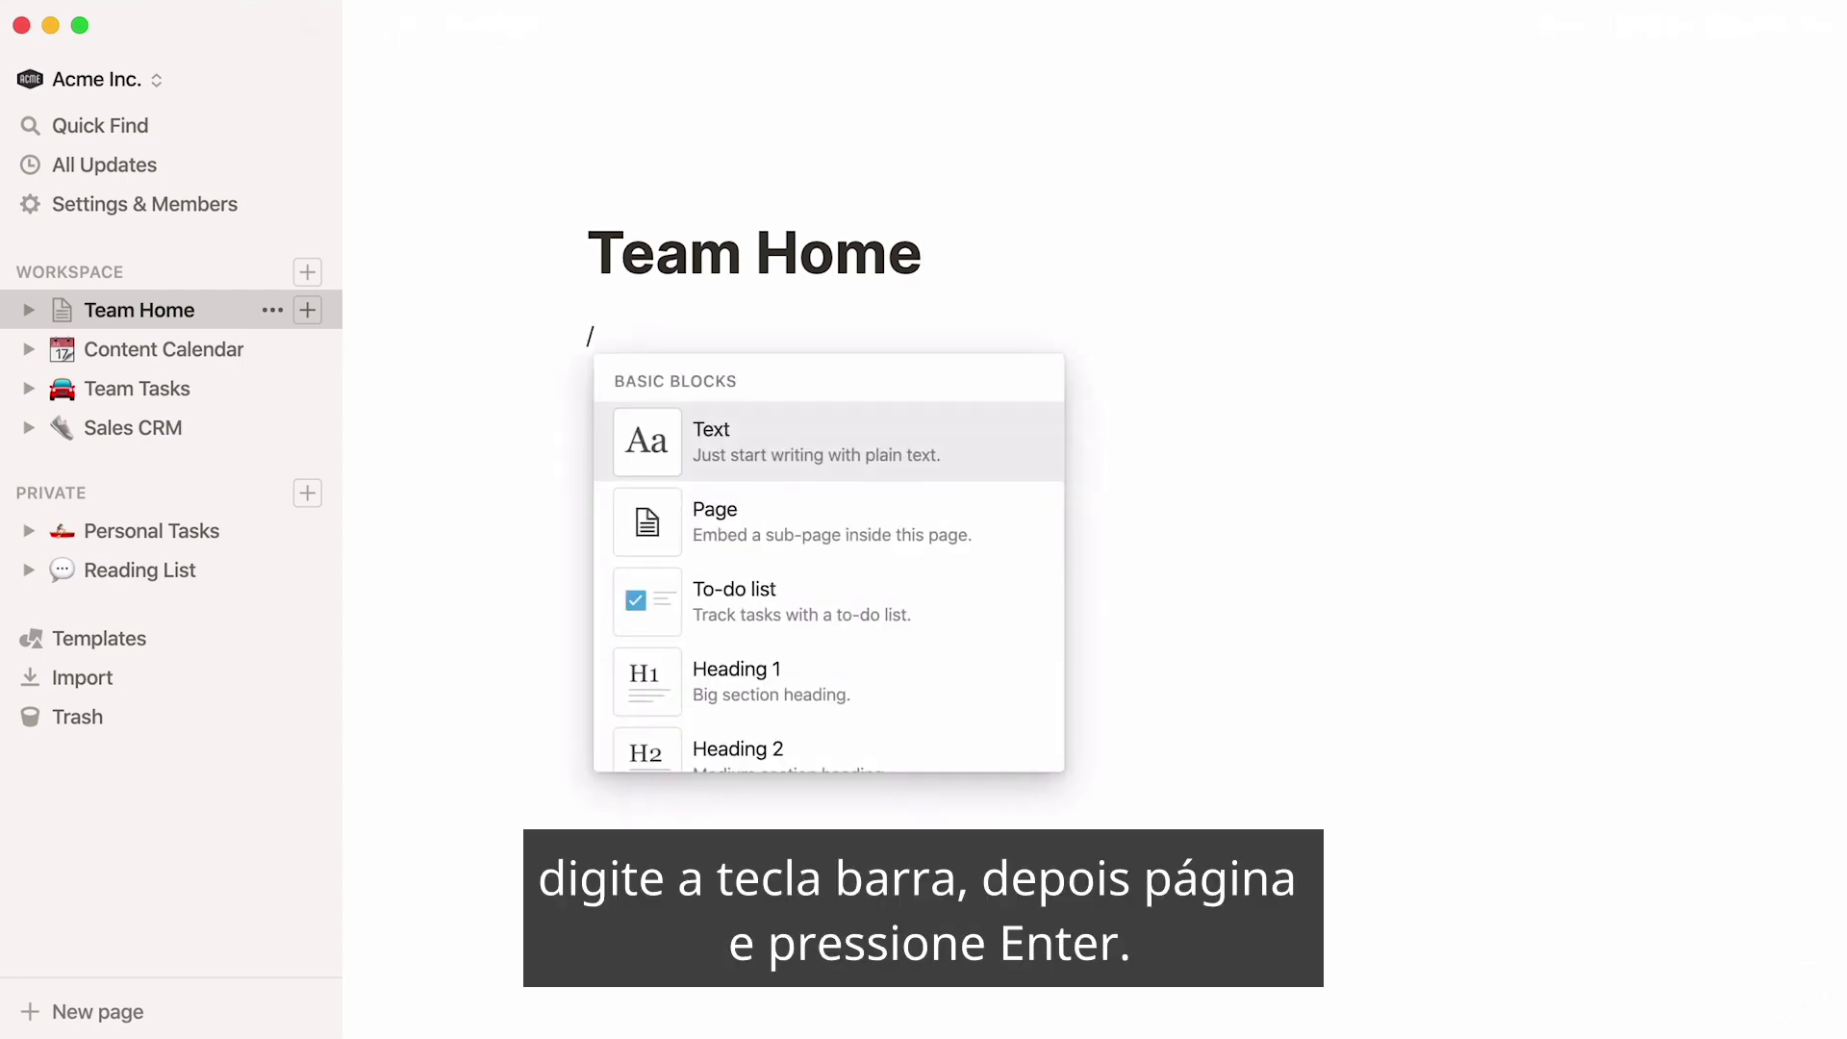
text(page)
key(Return)
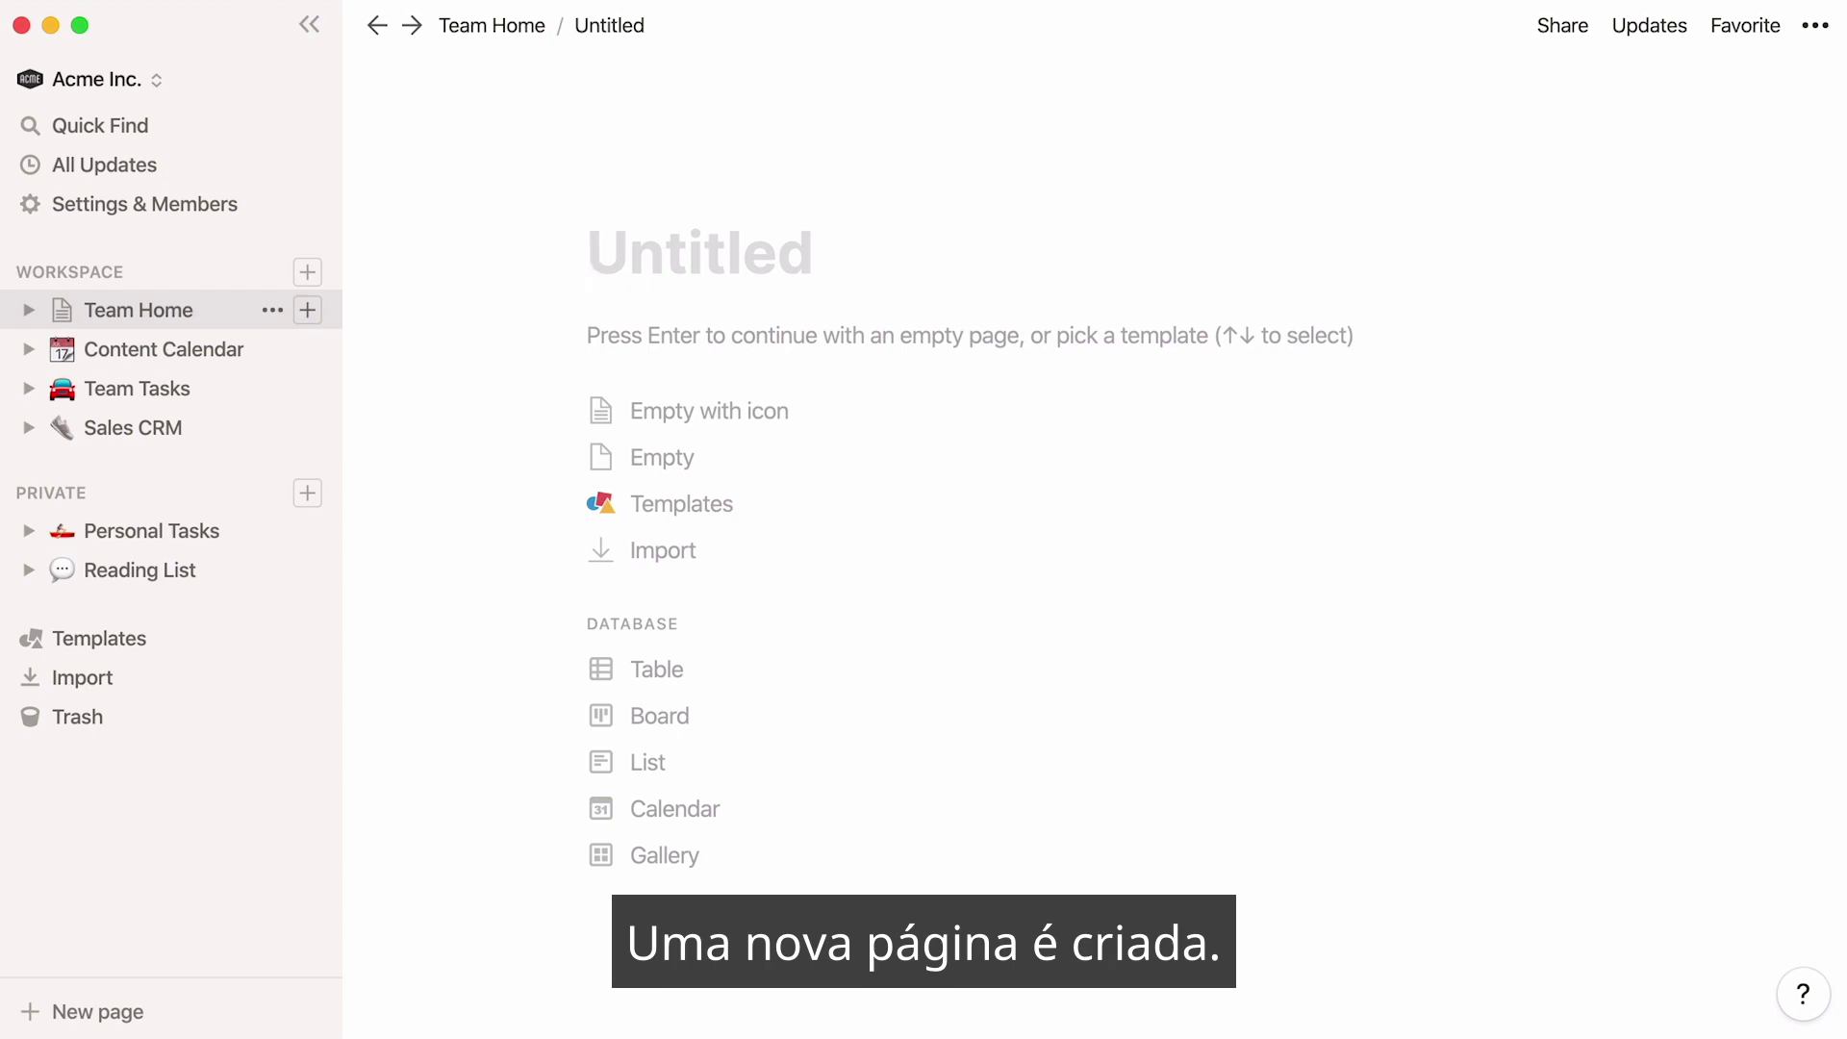
text(What's New)
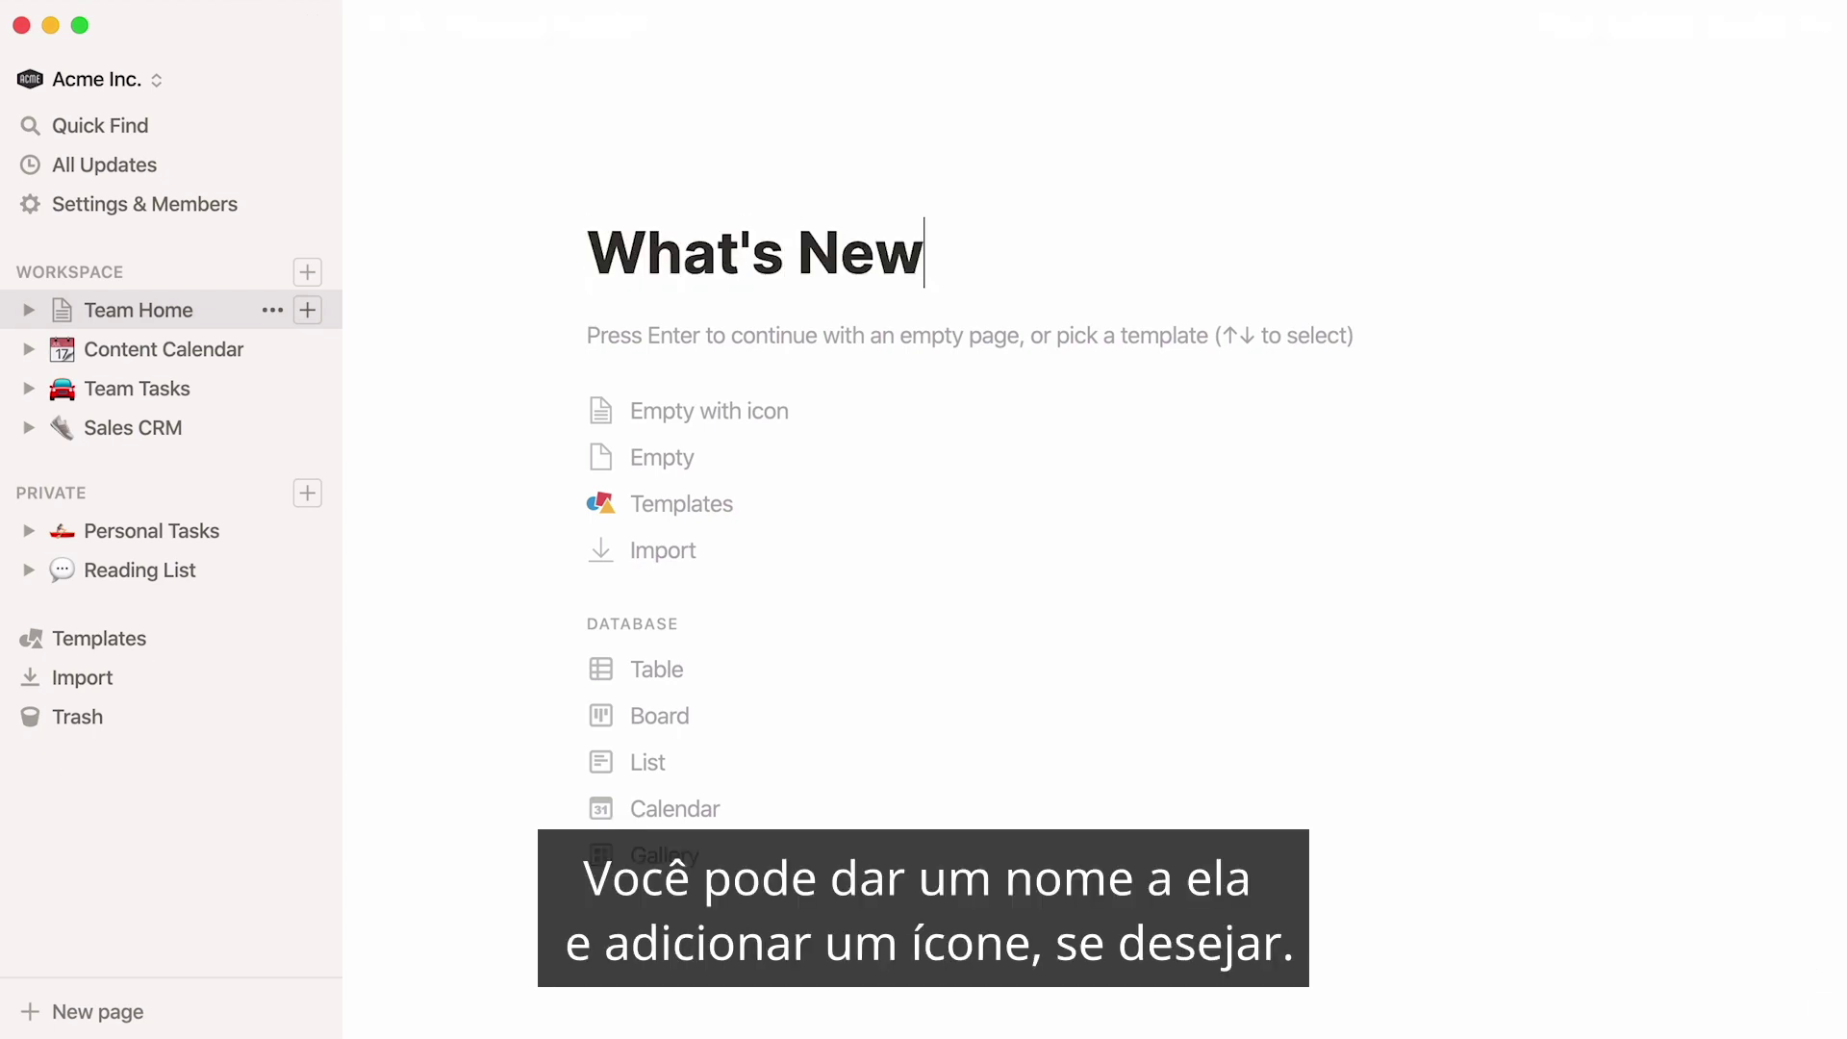
click(612, 409)
click(627, 300)
text(star)
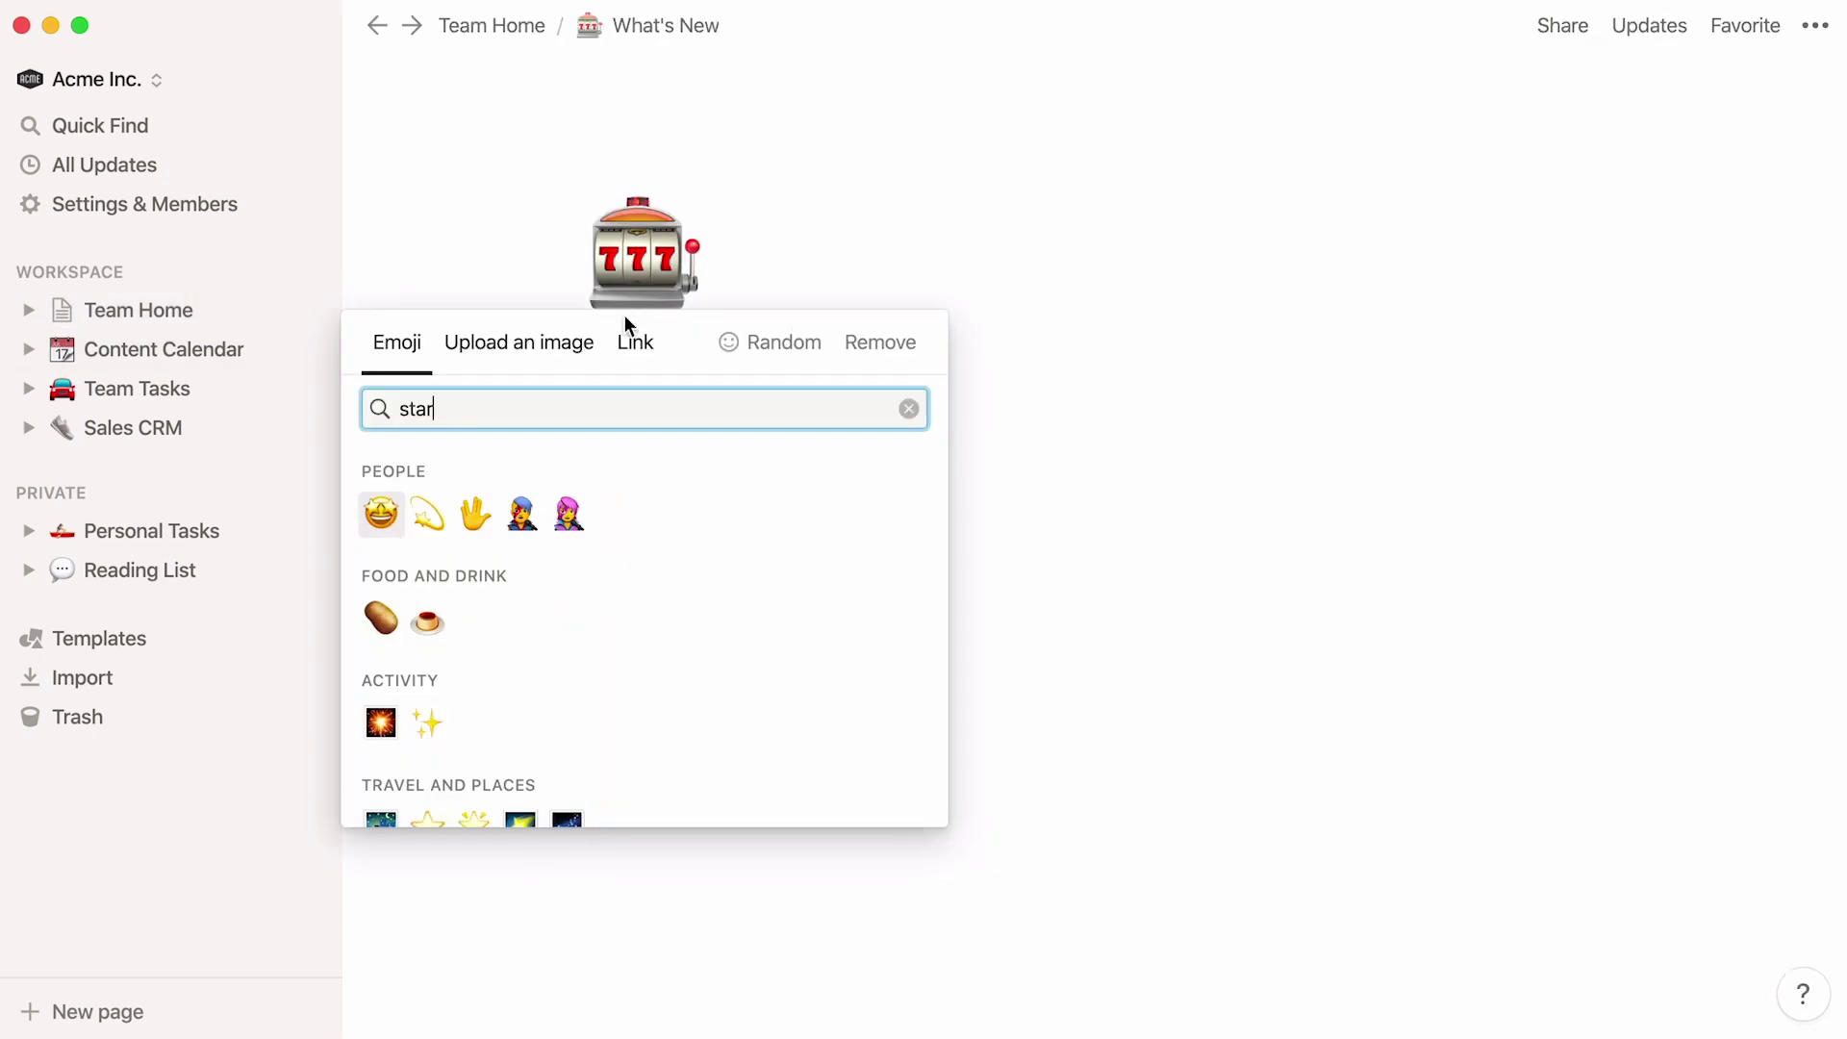
click(440, 814)
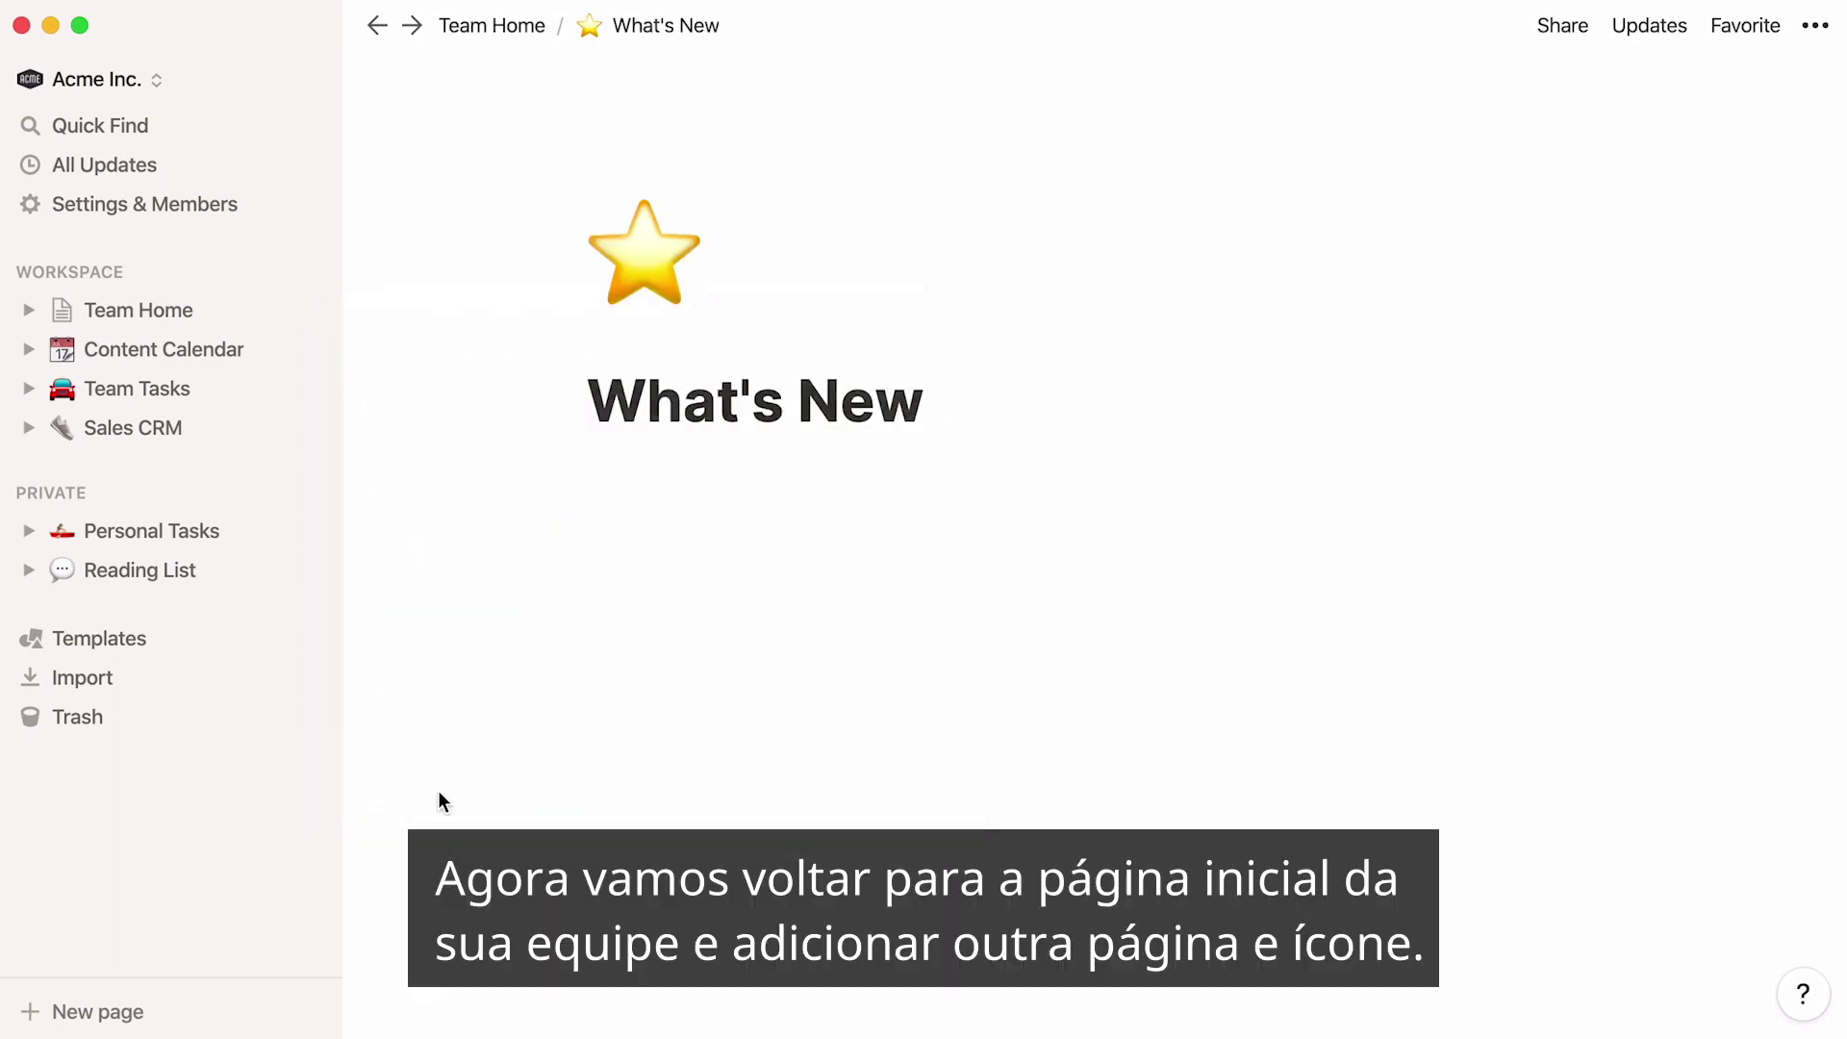
click(535, 27)
- Add a 'User Research' sub-page built from the Design category's User Research Database template
click(599, 379)
text(/page)
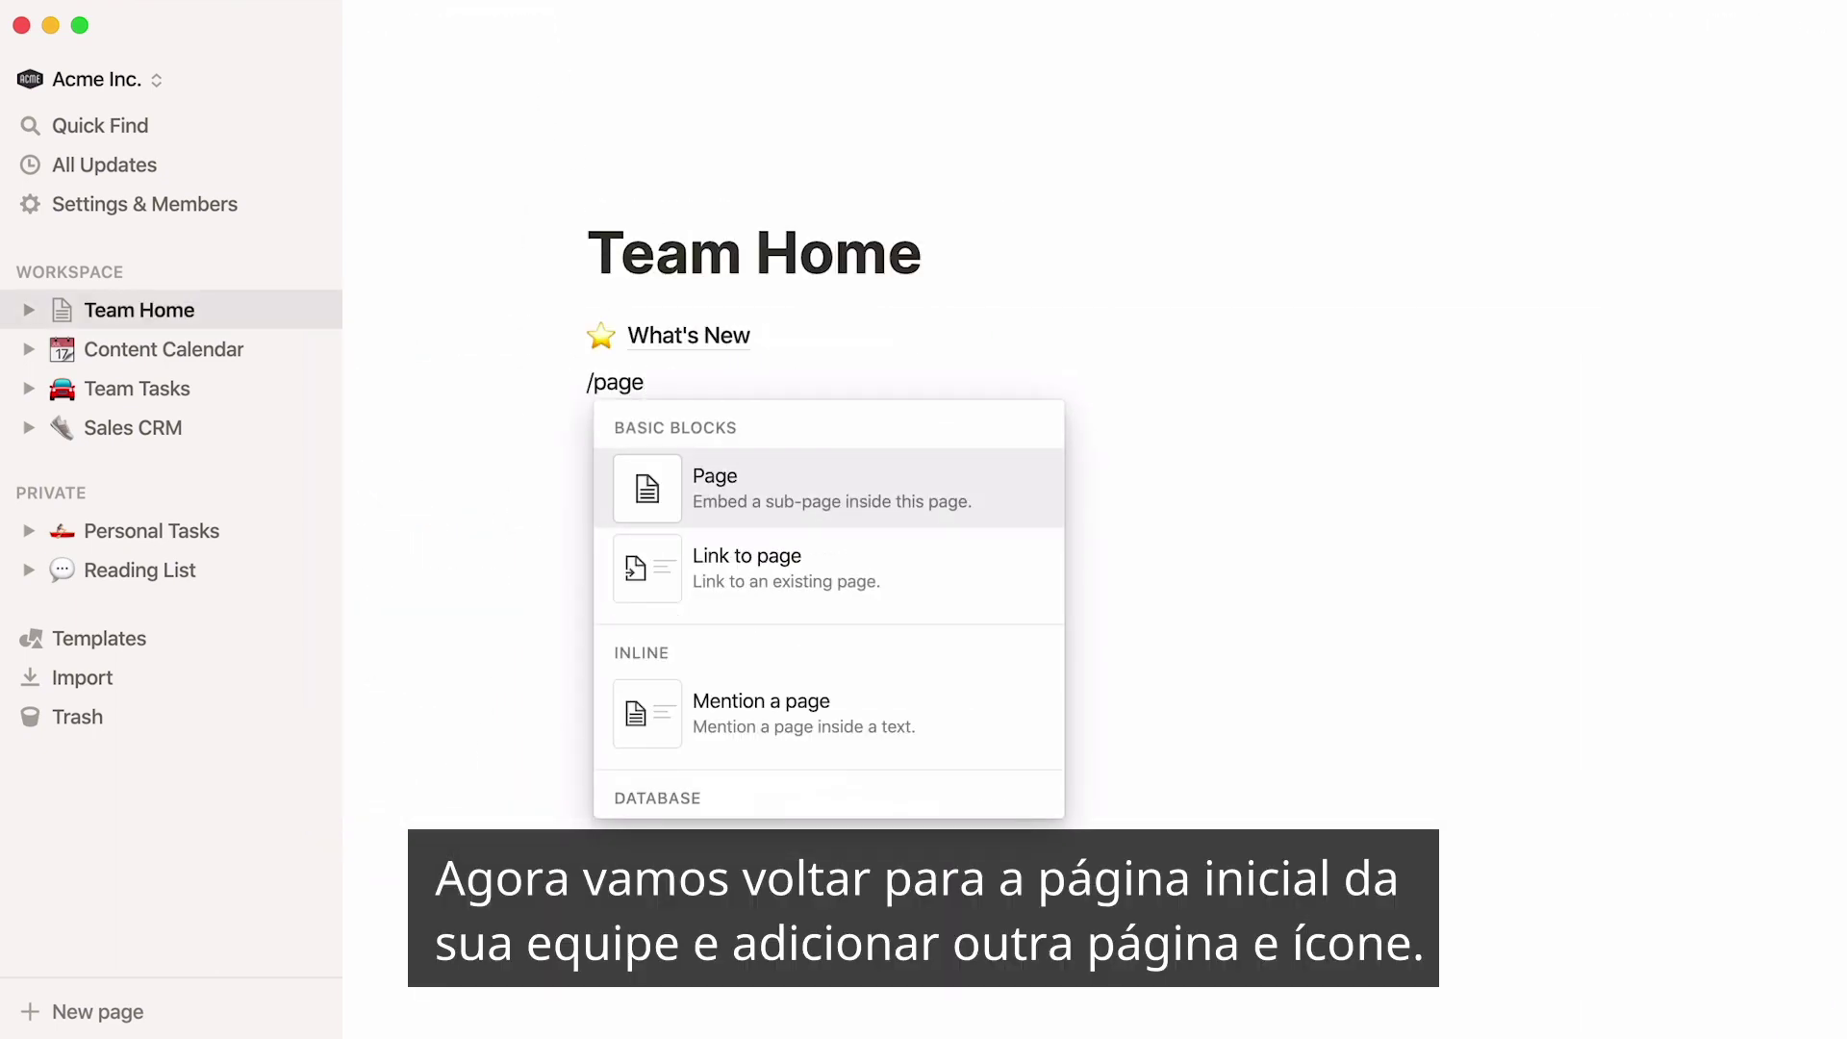
key(Return)
text(User Research)
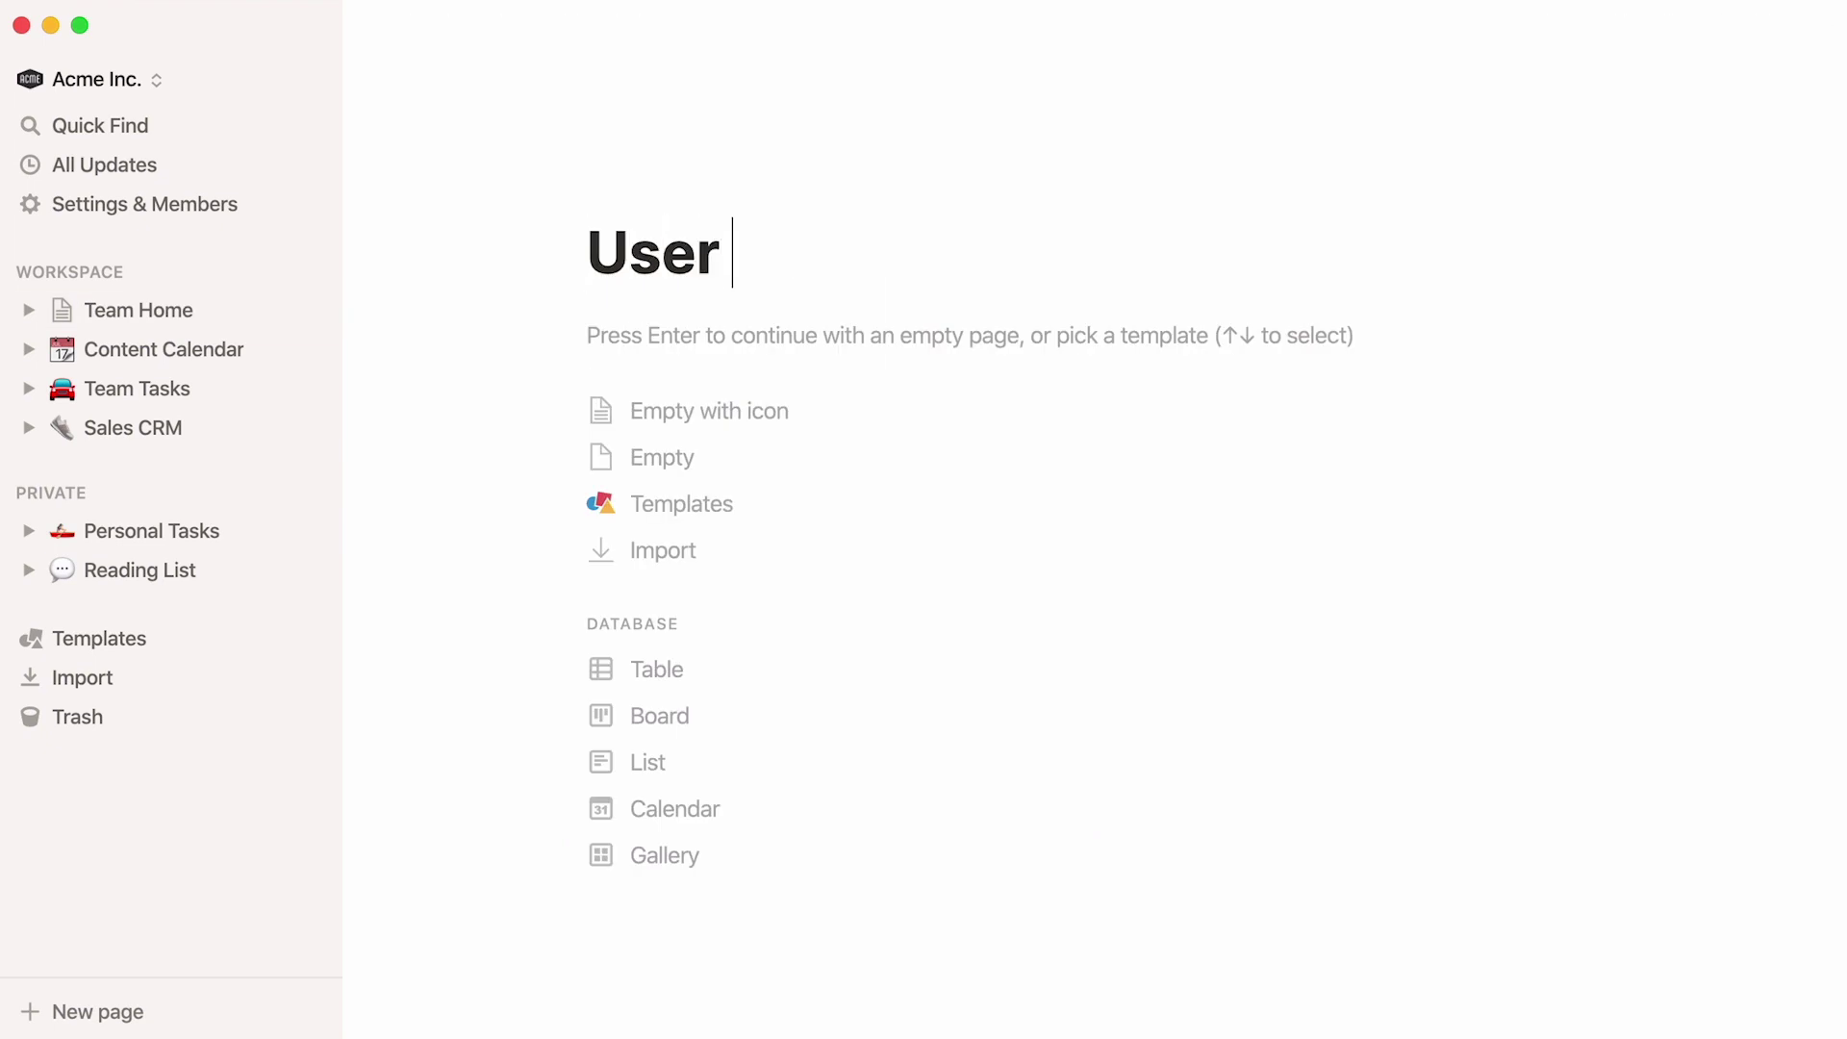
click(680, 503)
click(1405, 200)
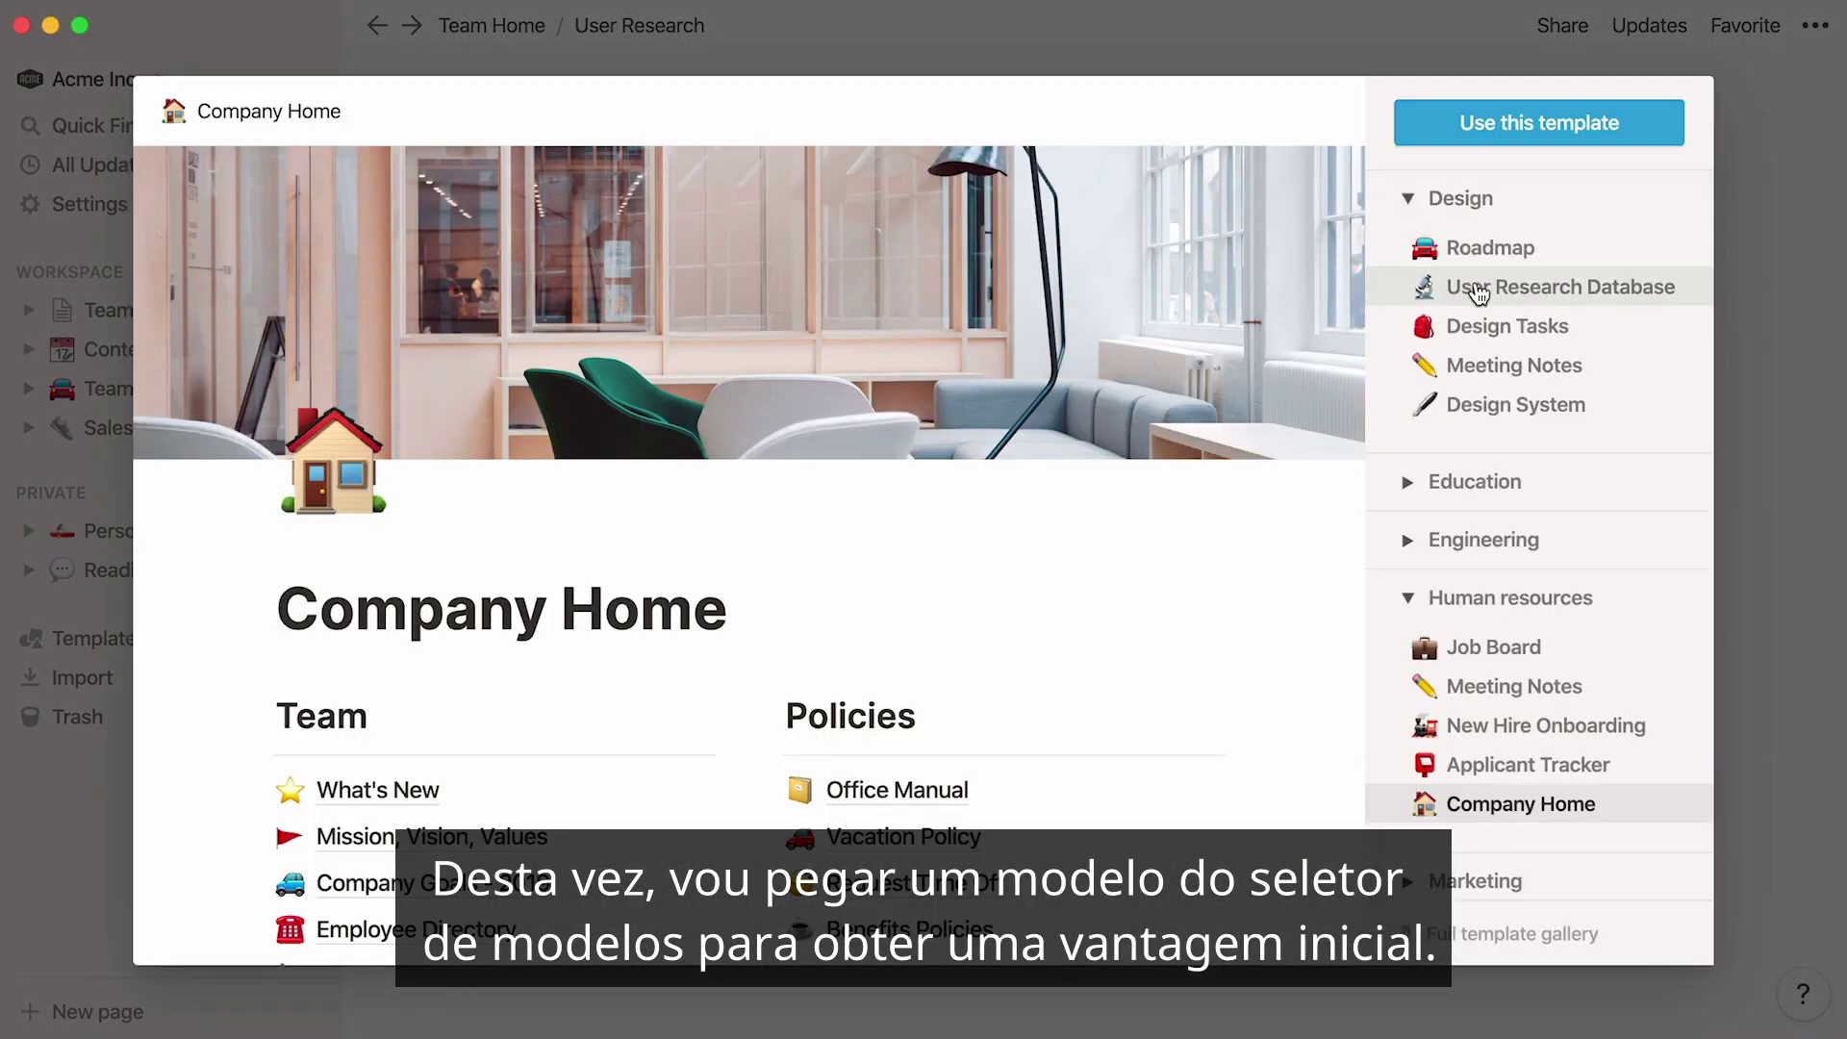
click(1471, 286)
click(1550, 140)
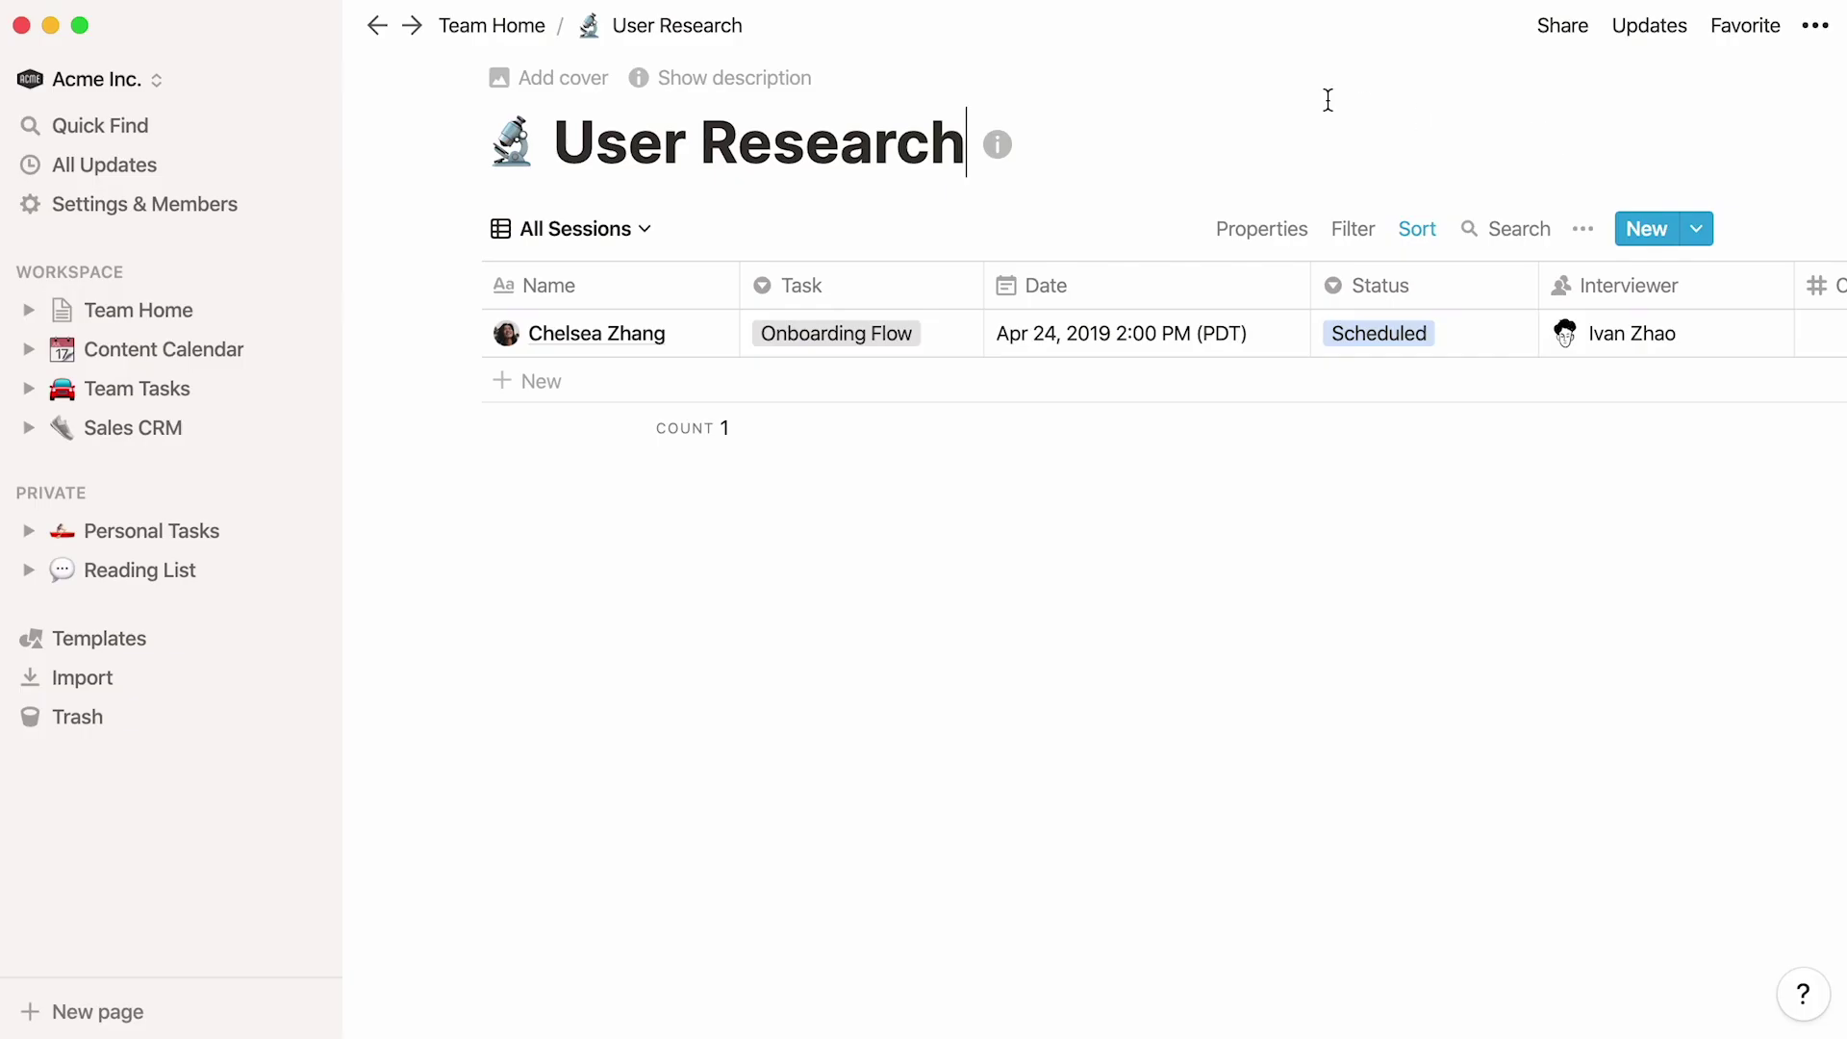
click(521, 29)
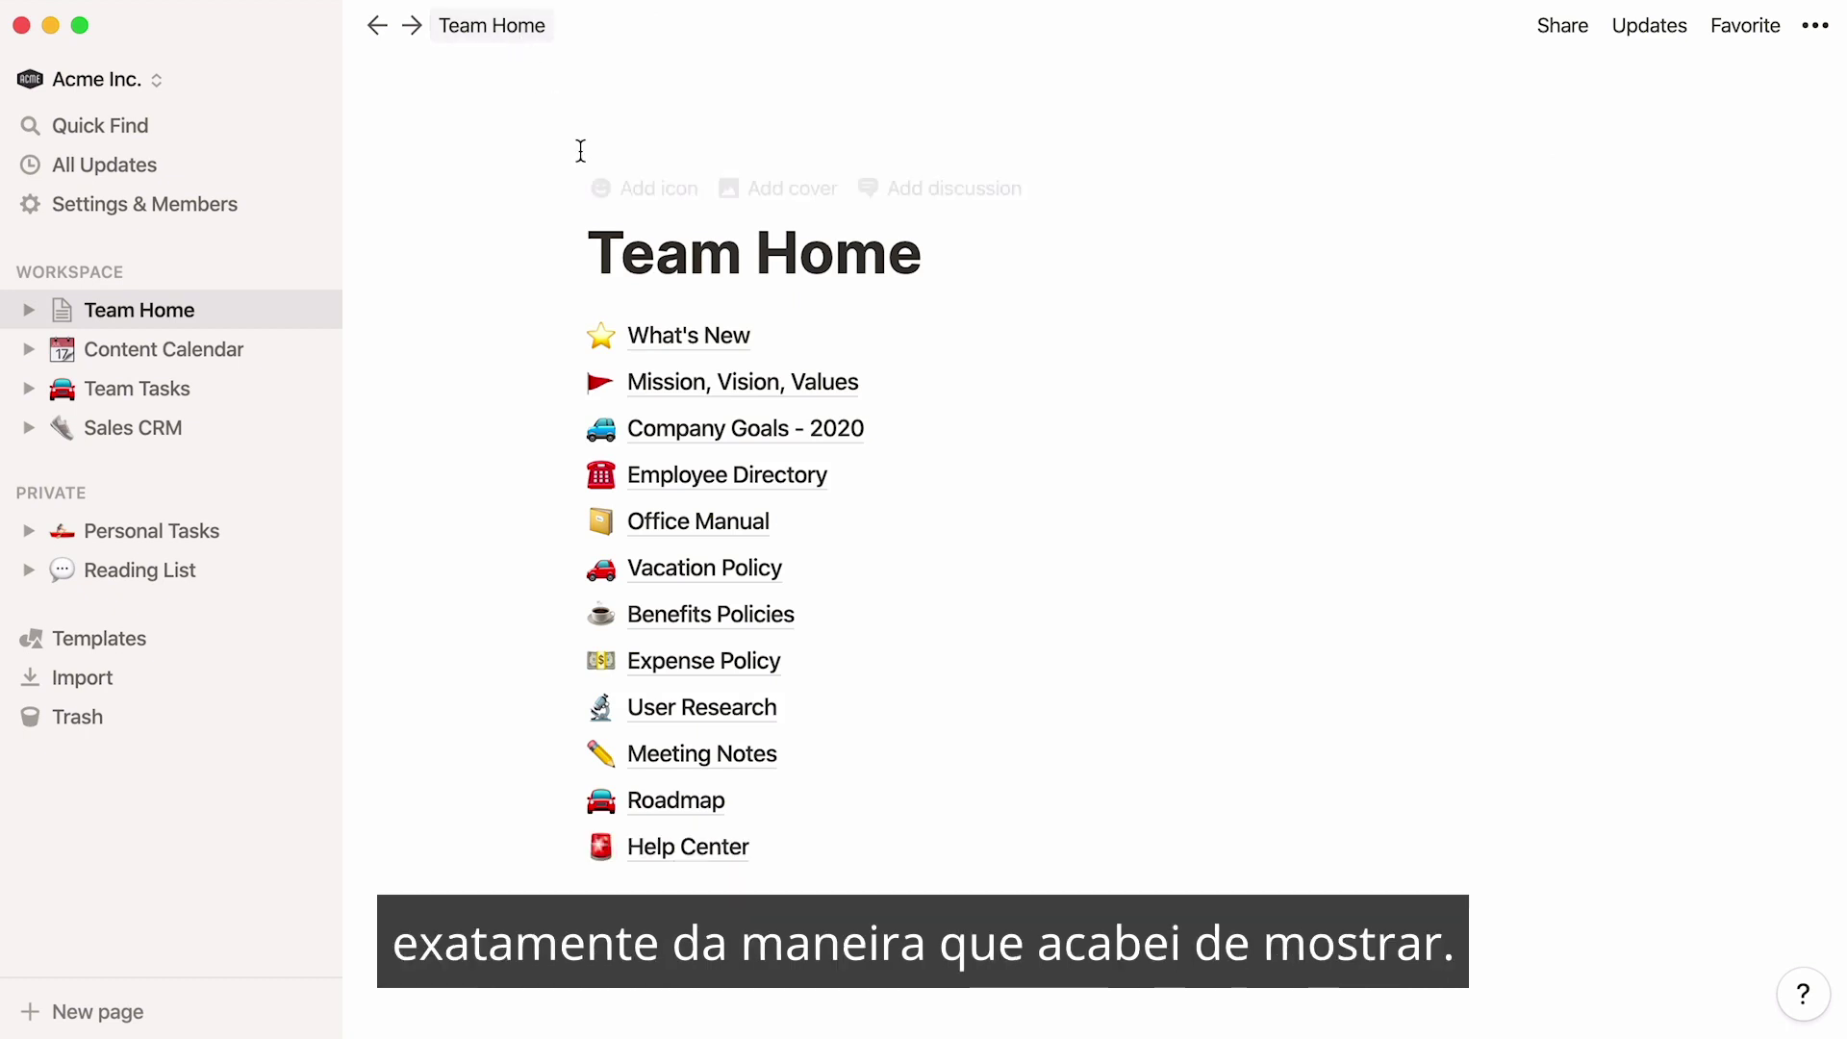
click(701, 383)
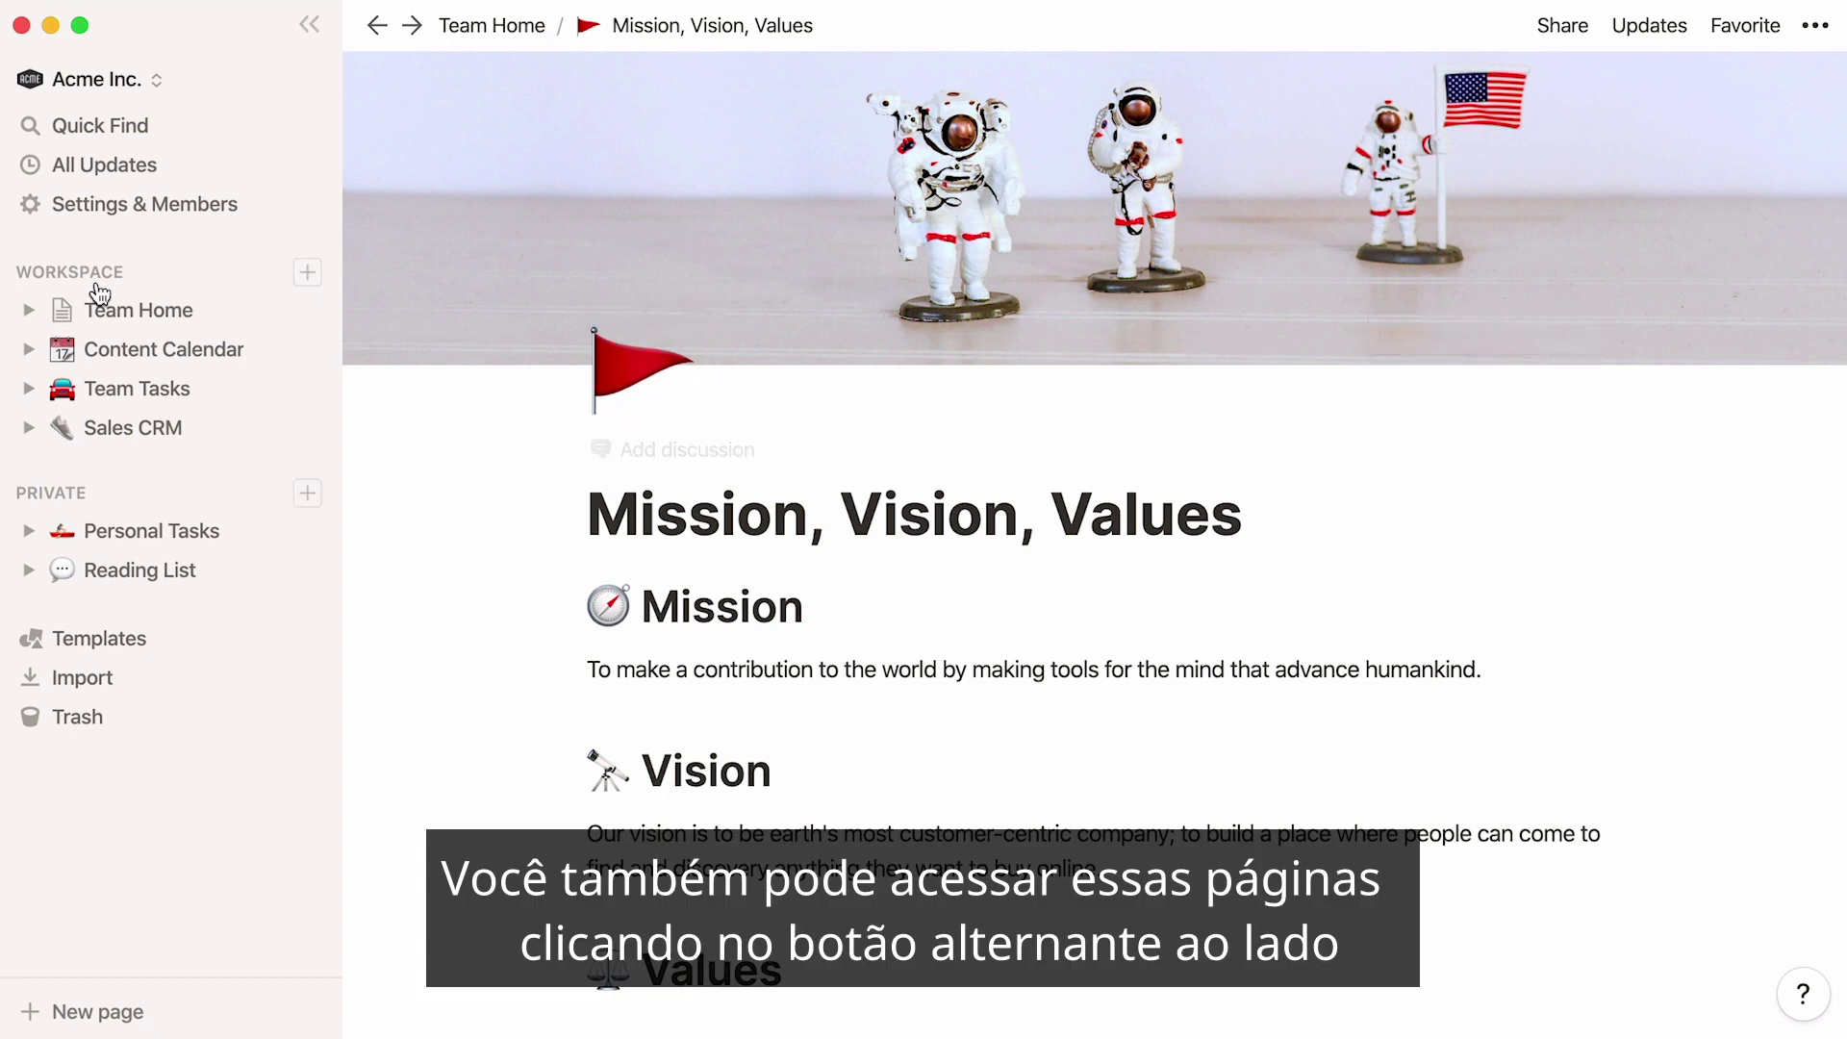
click(30, 310)
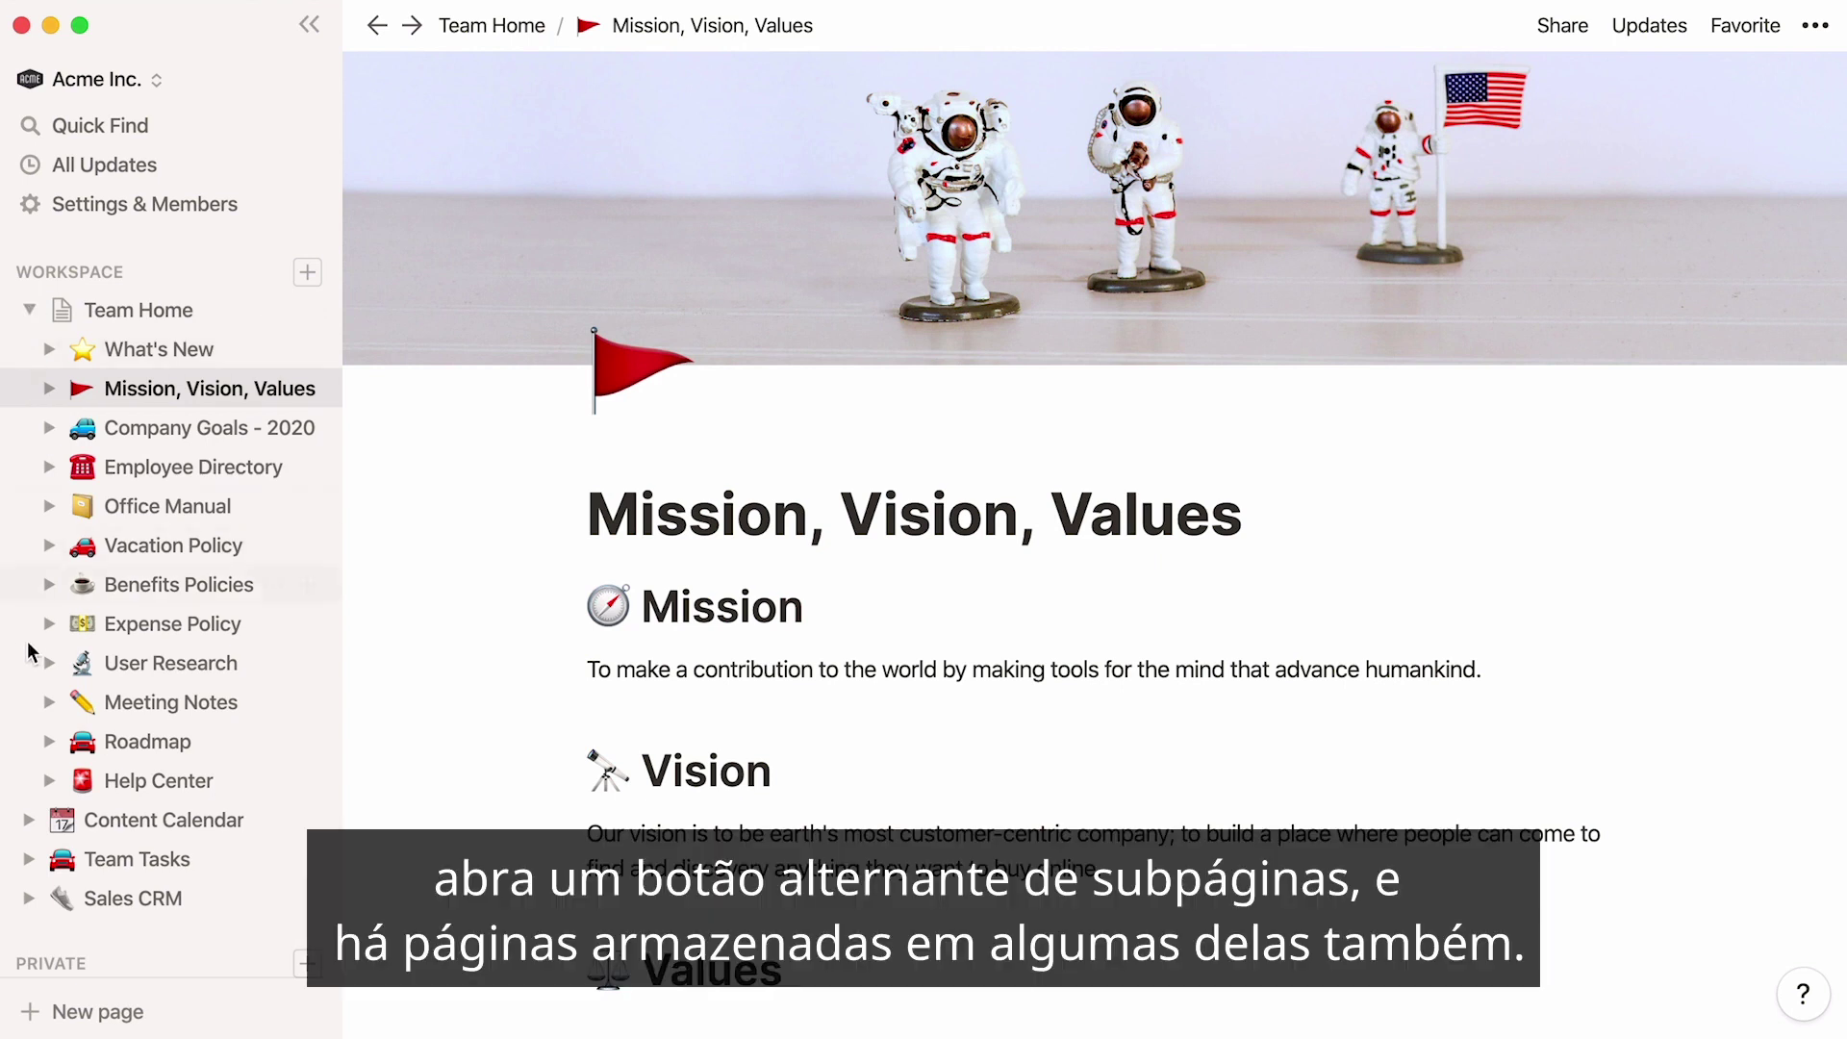
click(50, 780)
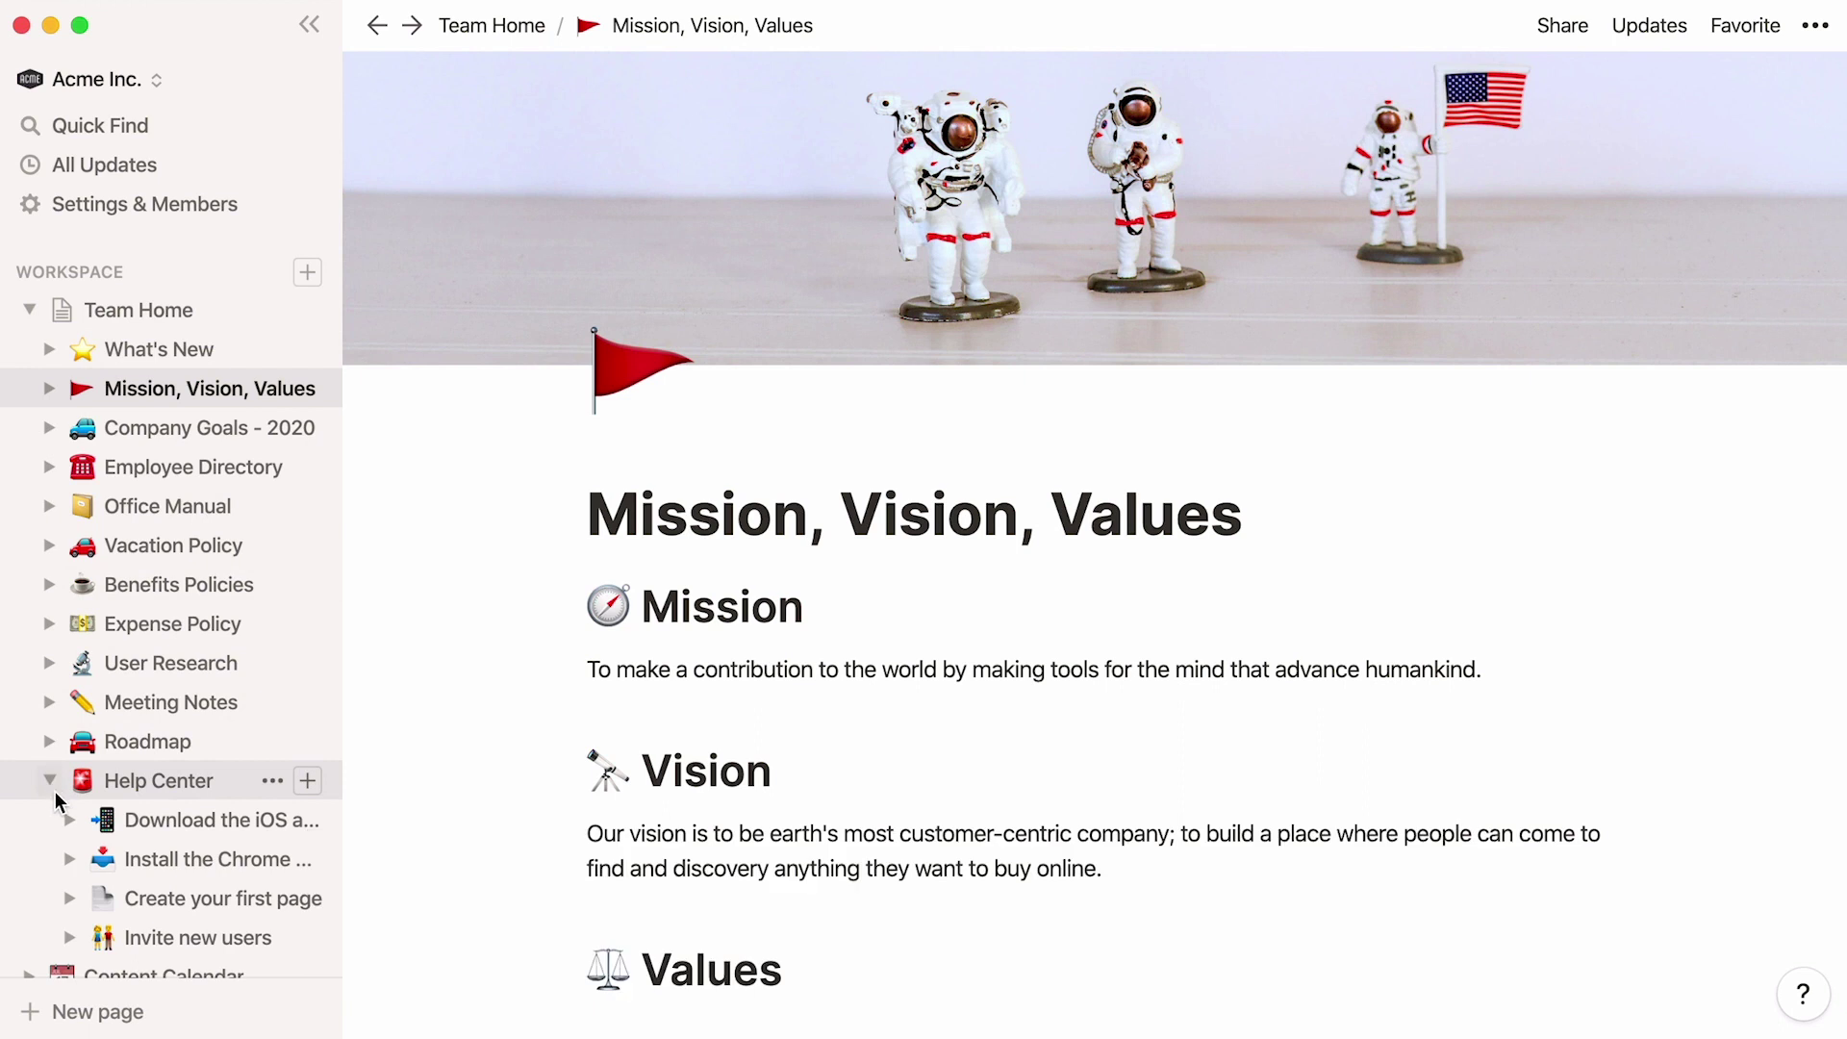
click(68, 819)
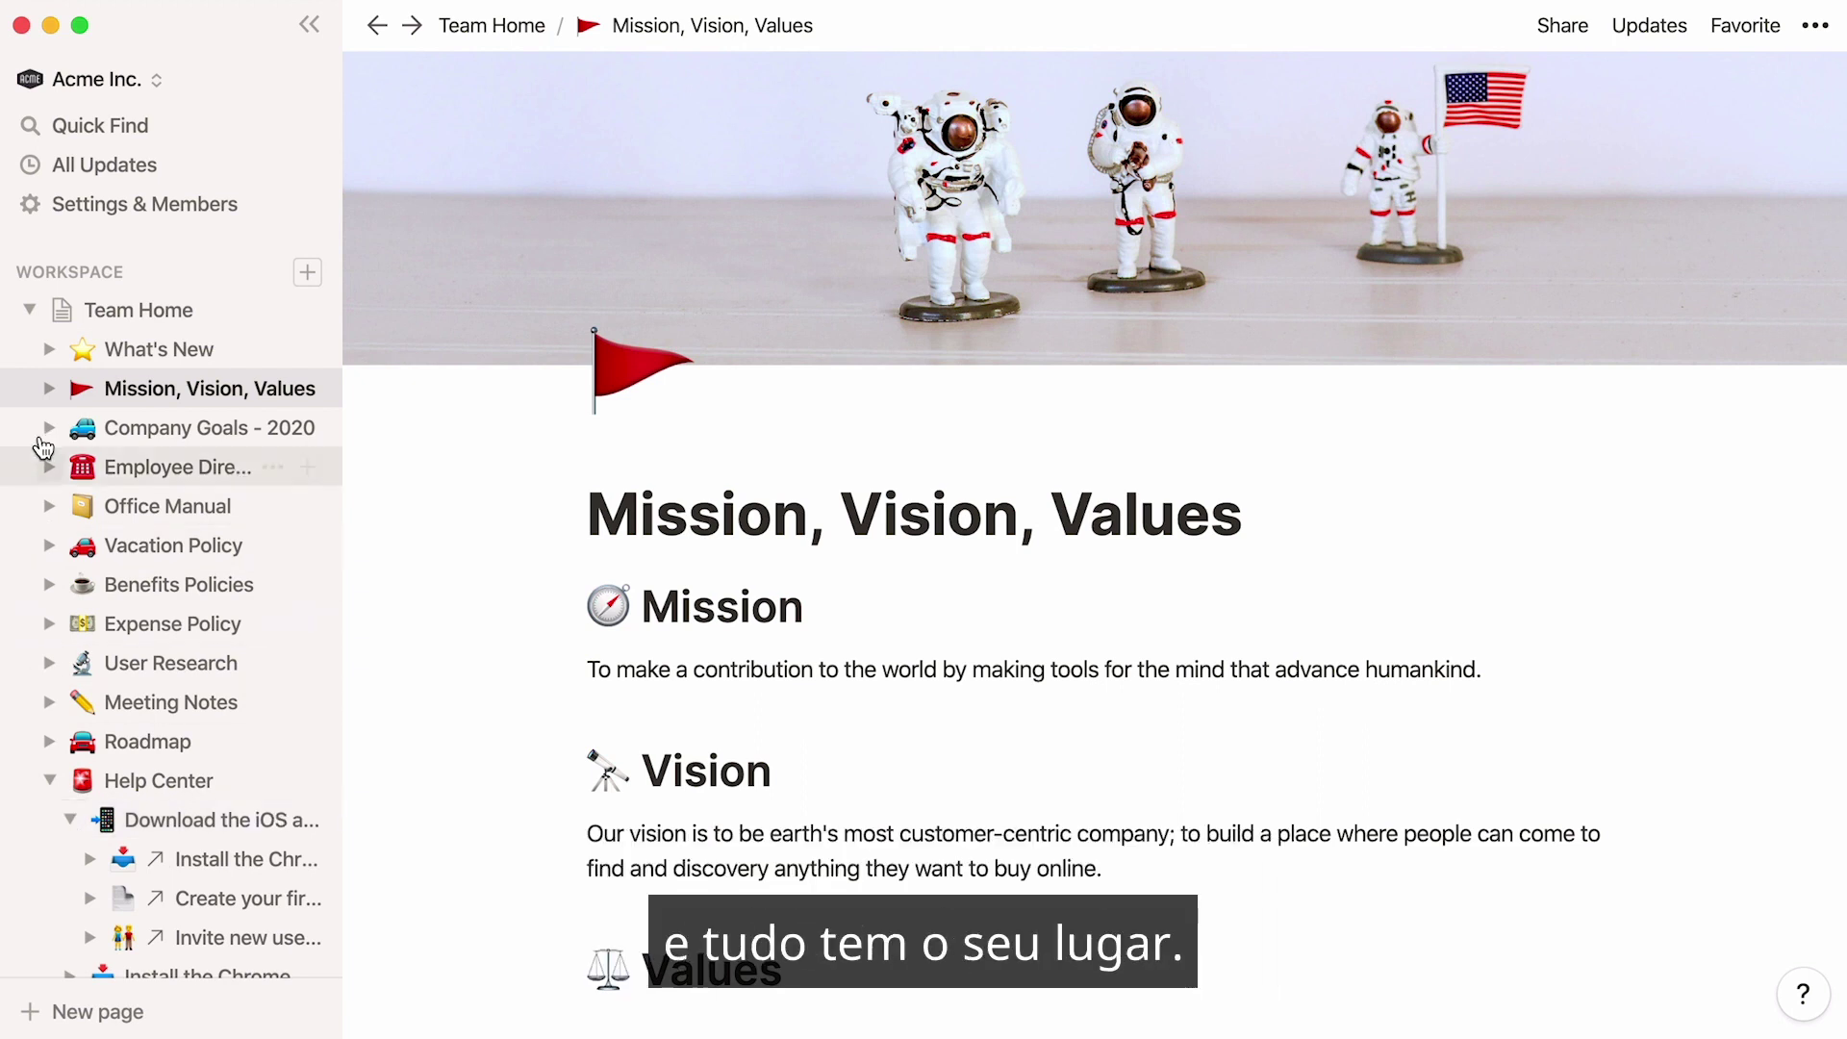
click(30, 310)
click(206, 313)
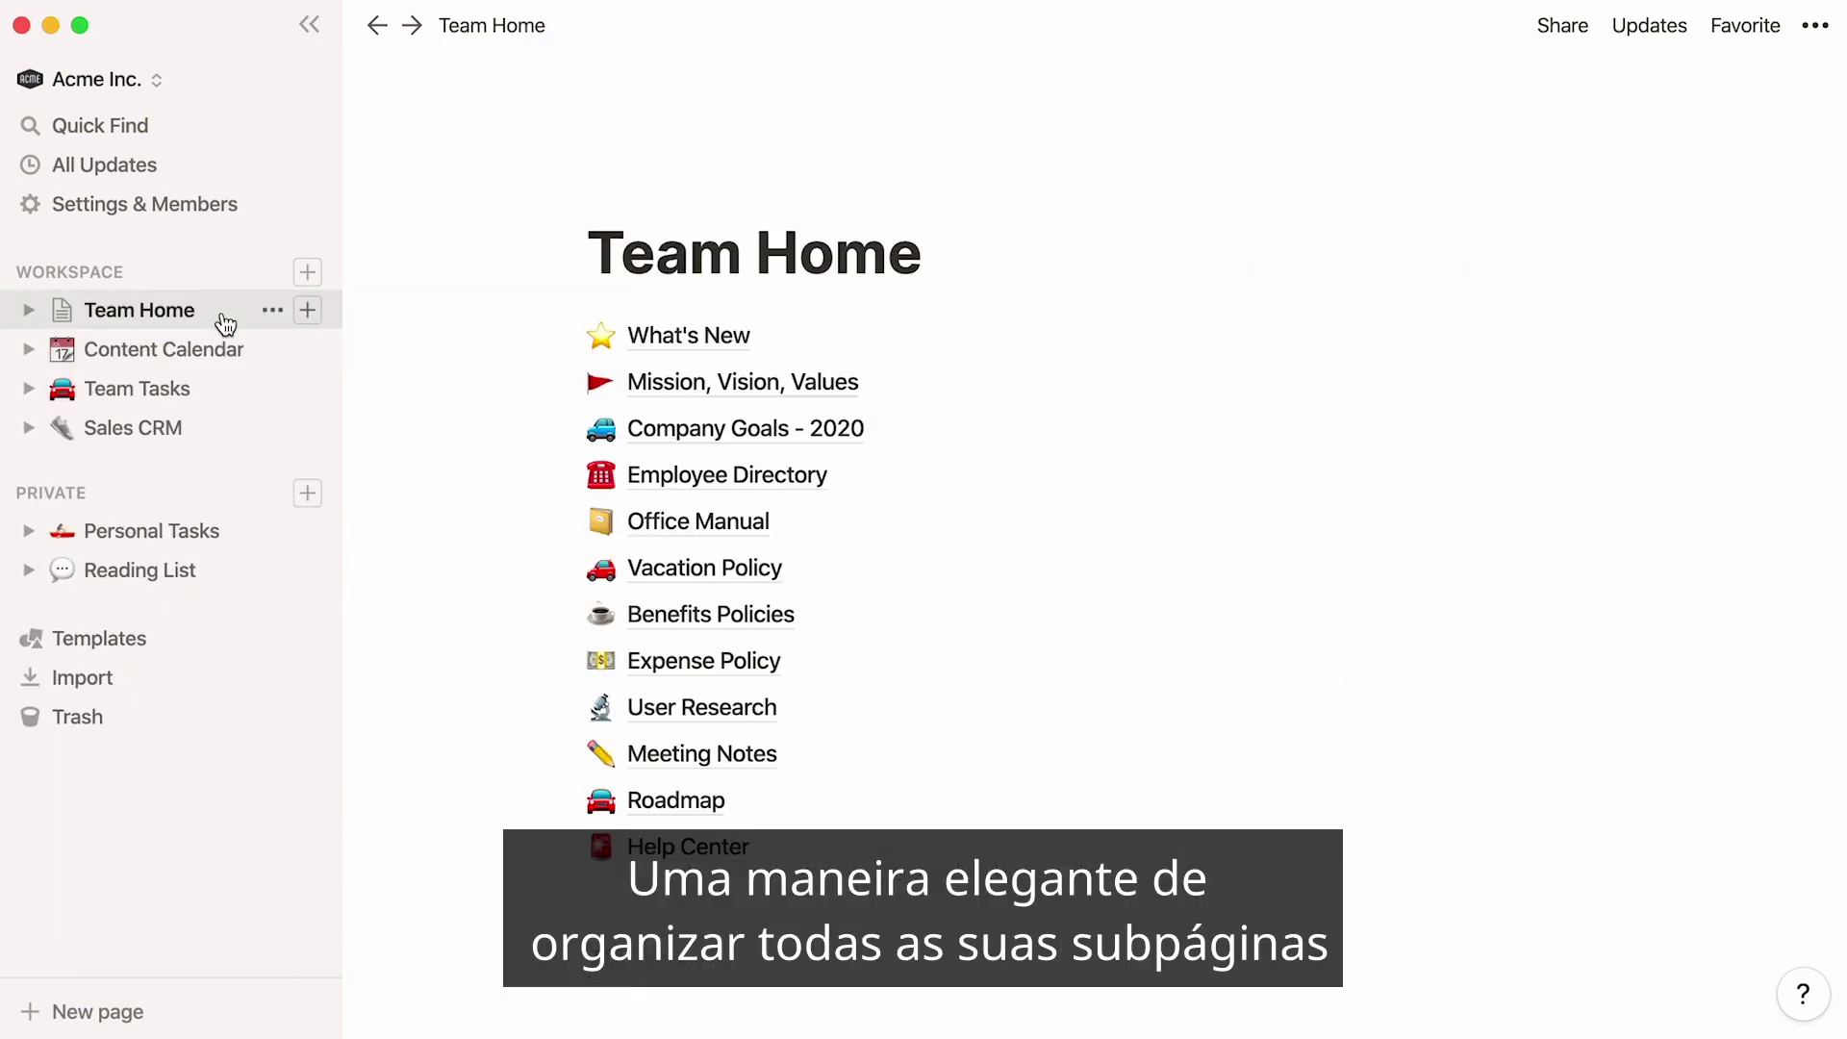
- Hide the sidebar and add a 'Team' Heading 2 below the page title
click(323, 35)
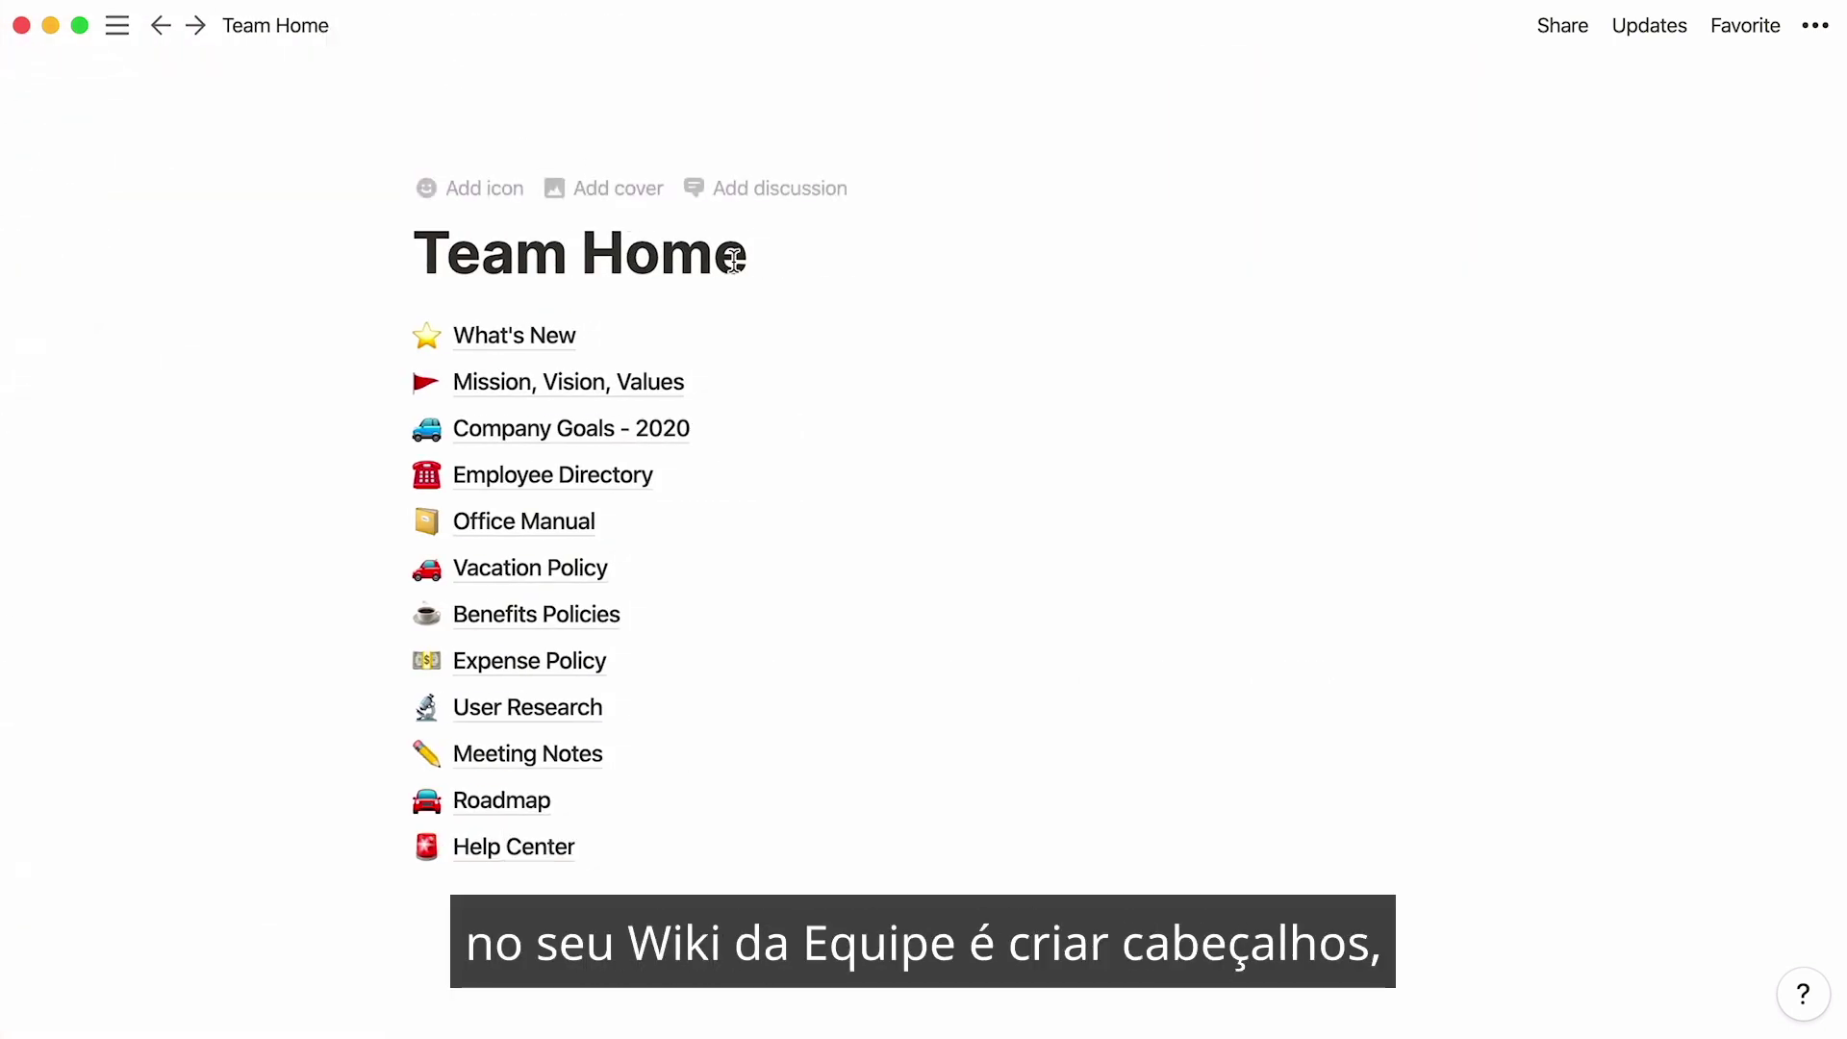
key(Return)
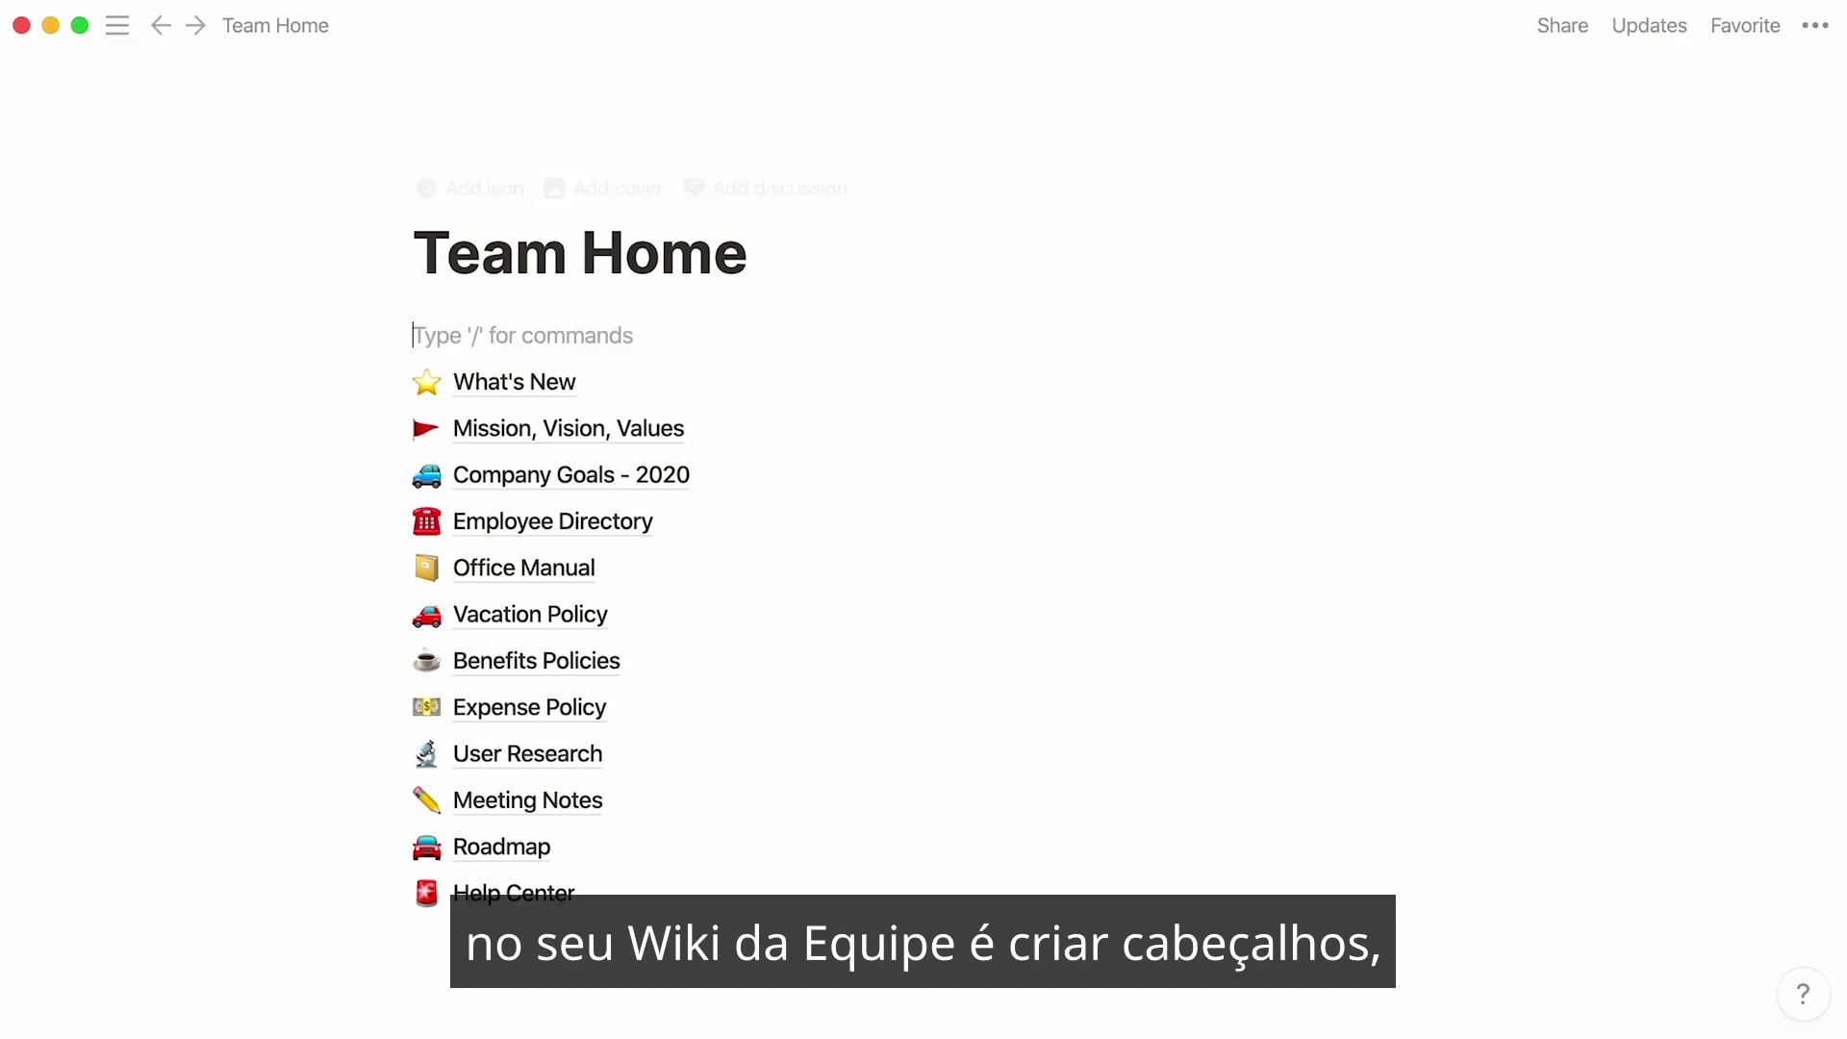
text(/)
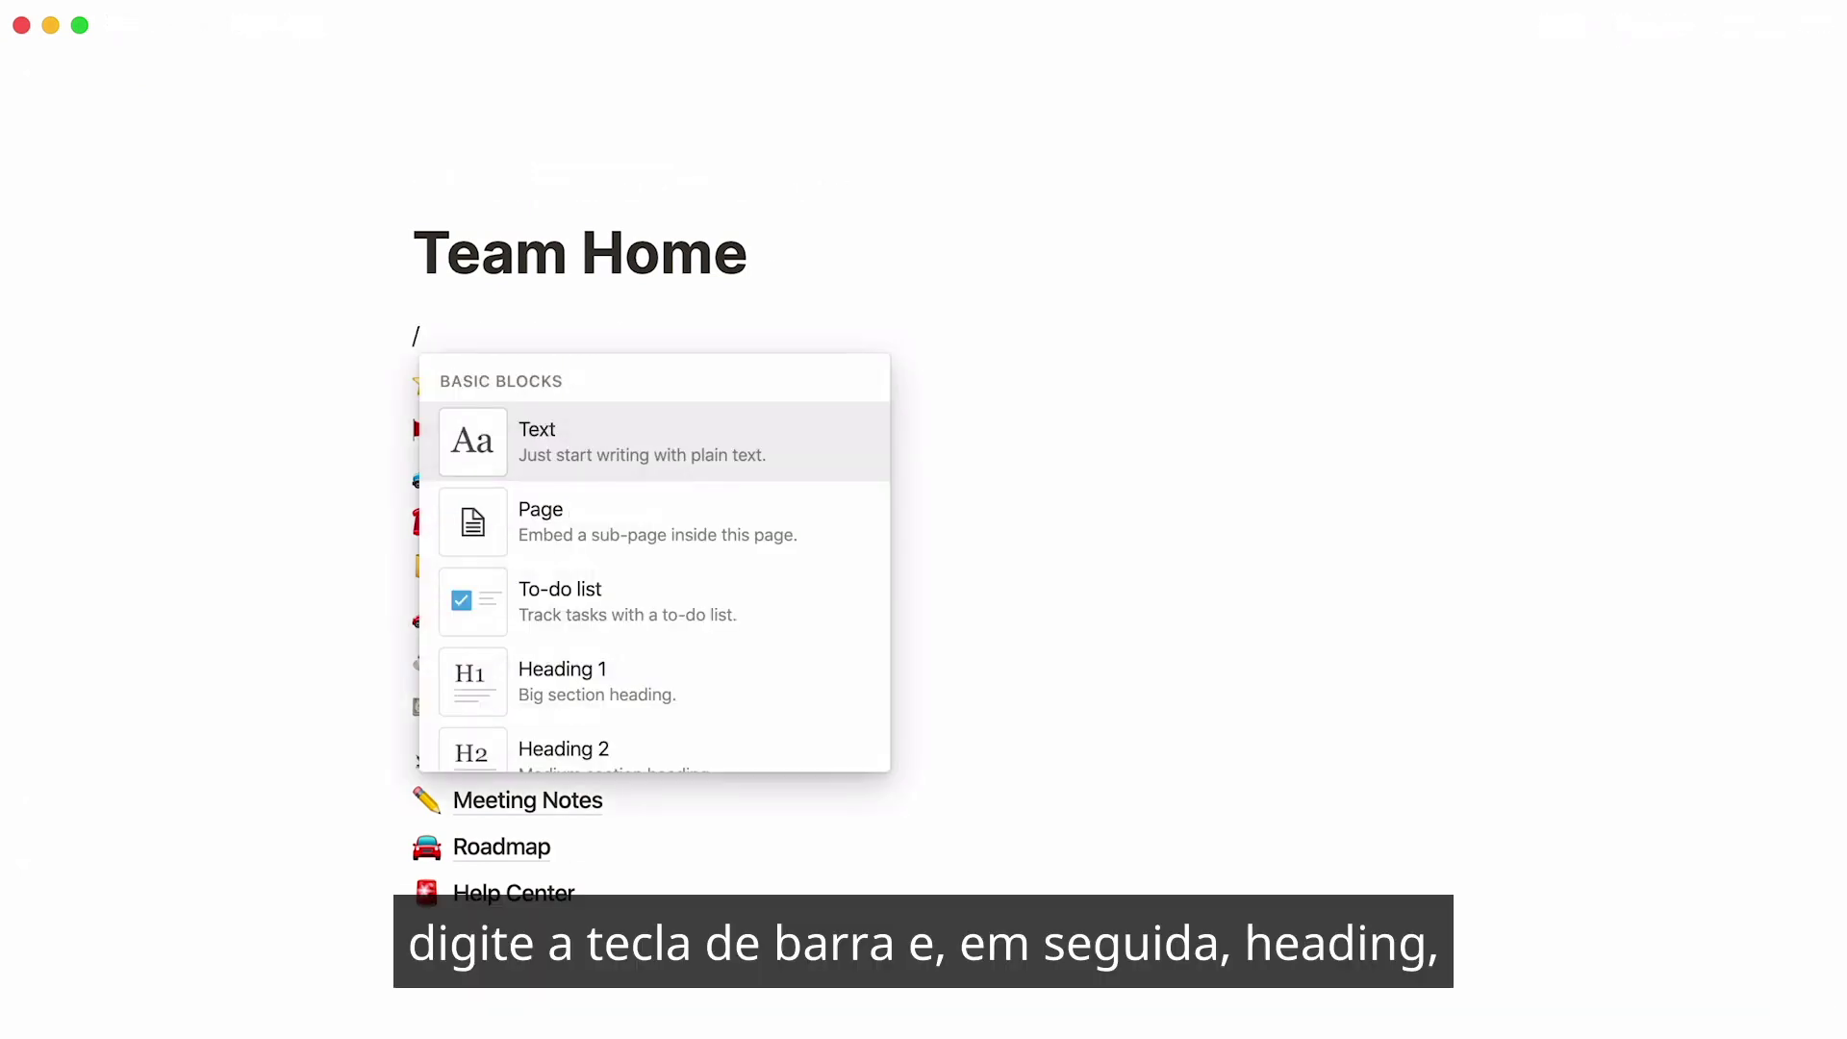
text(heading)
key(Down)
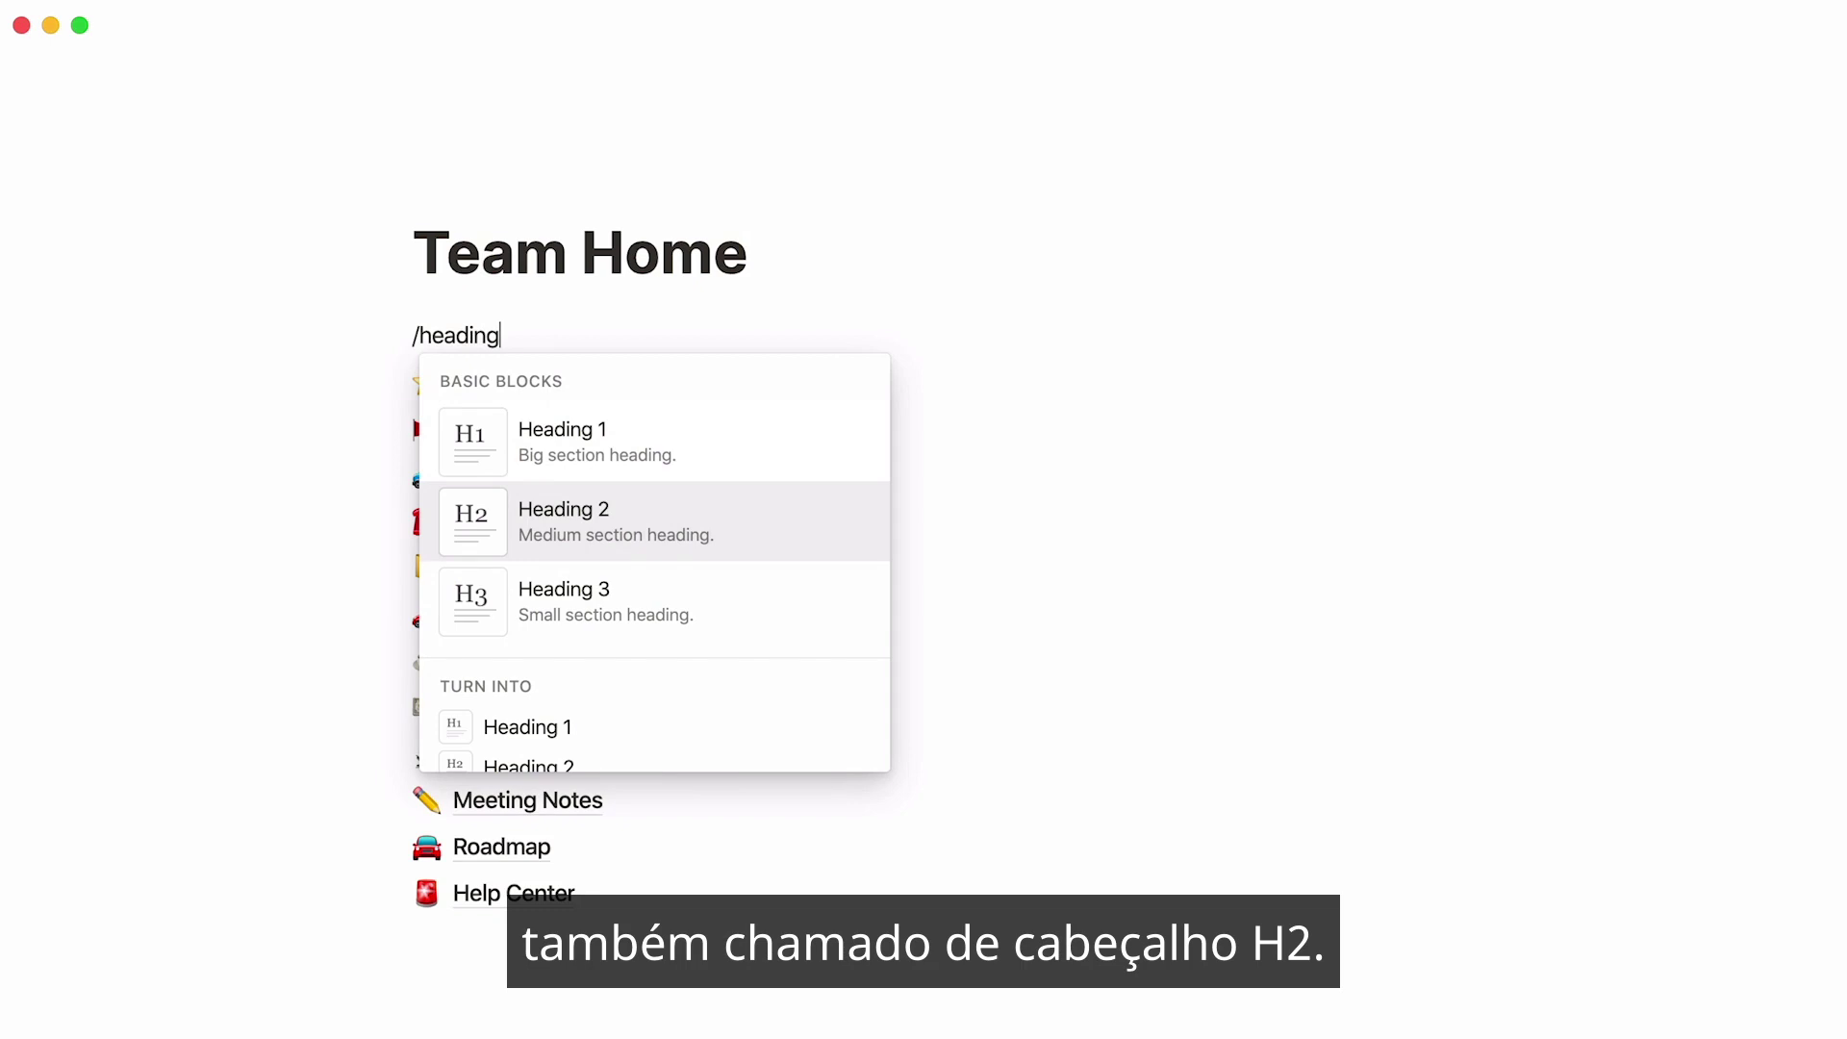
key(Return)
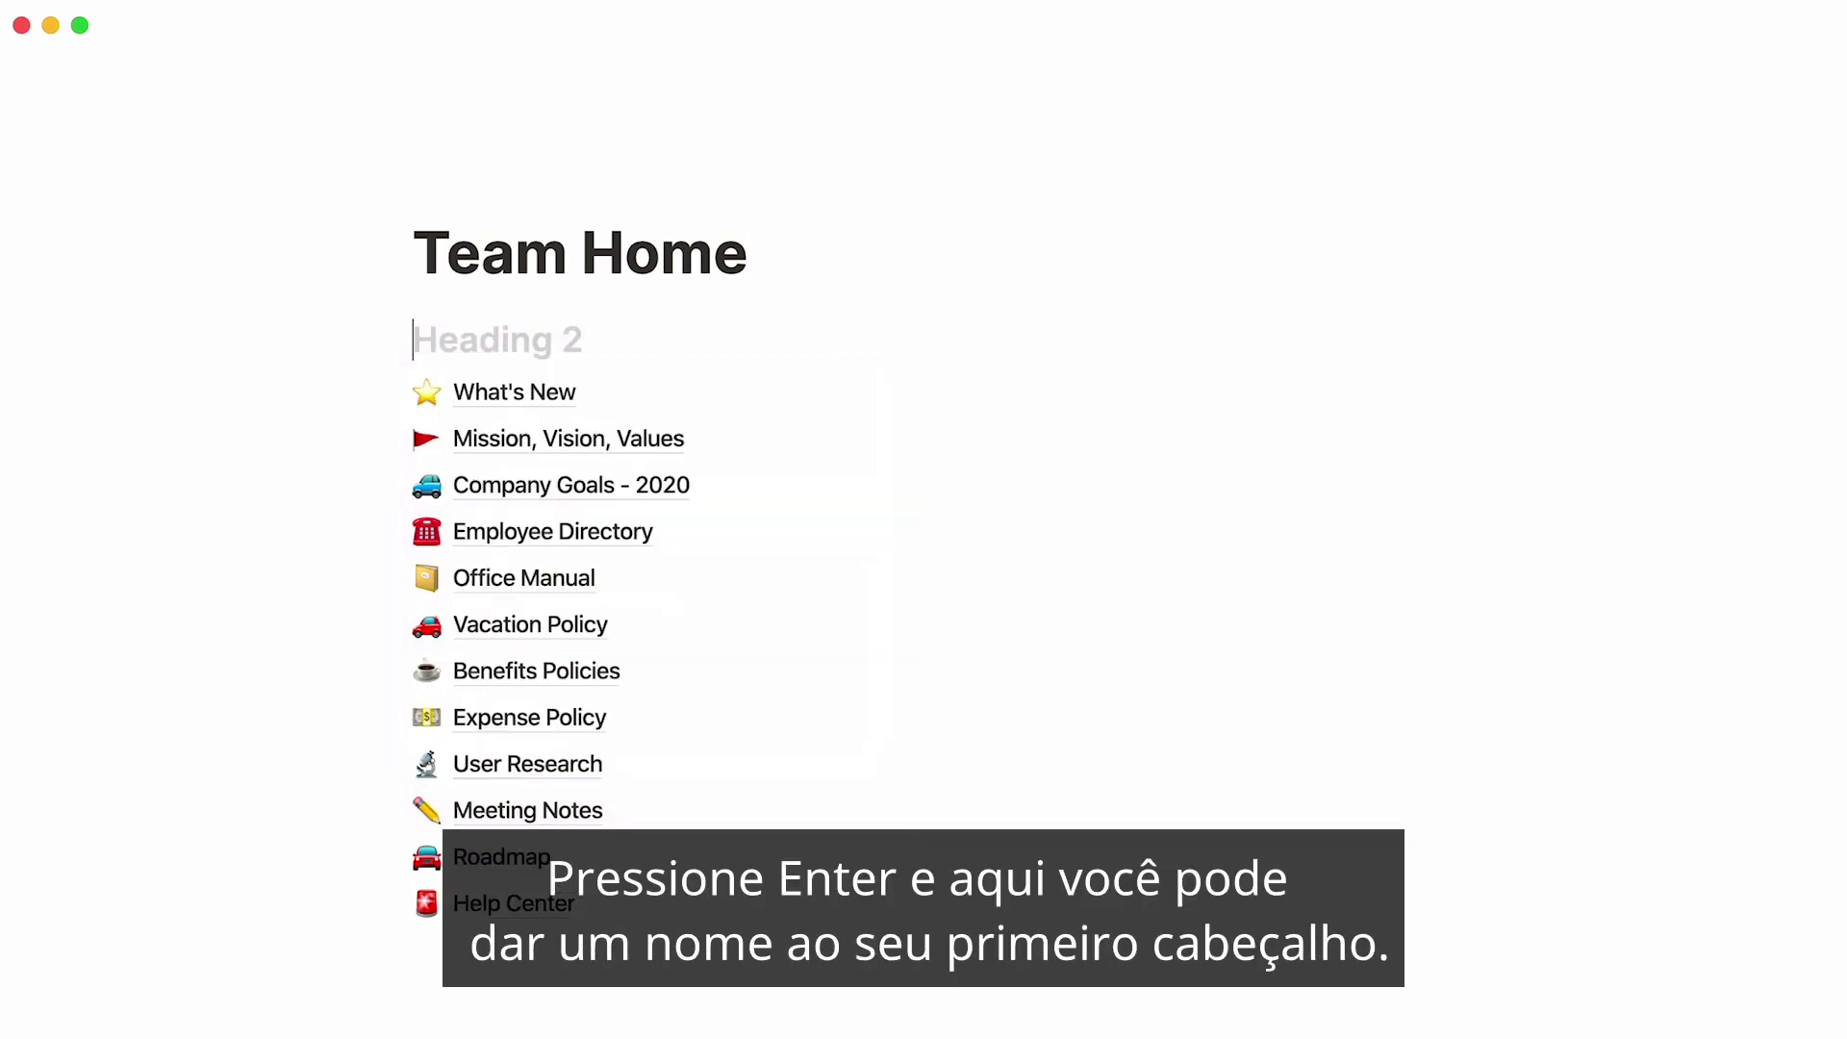
text(Team)
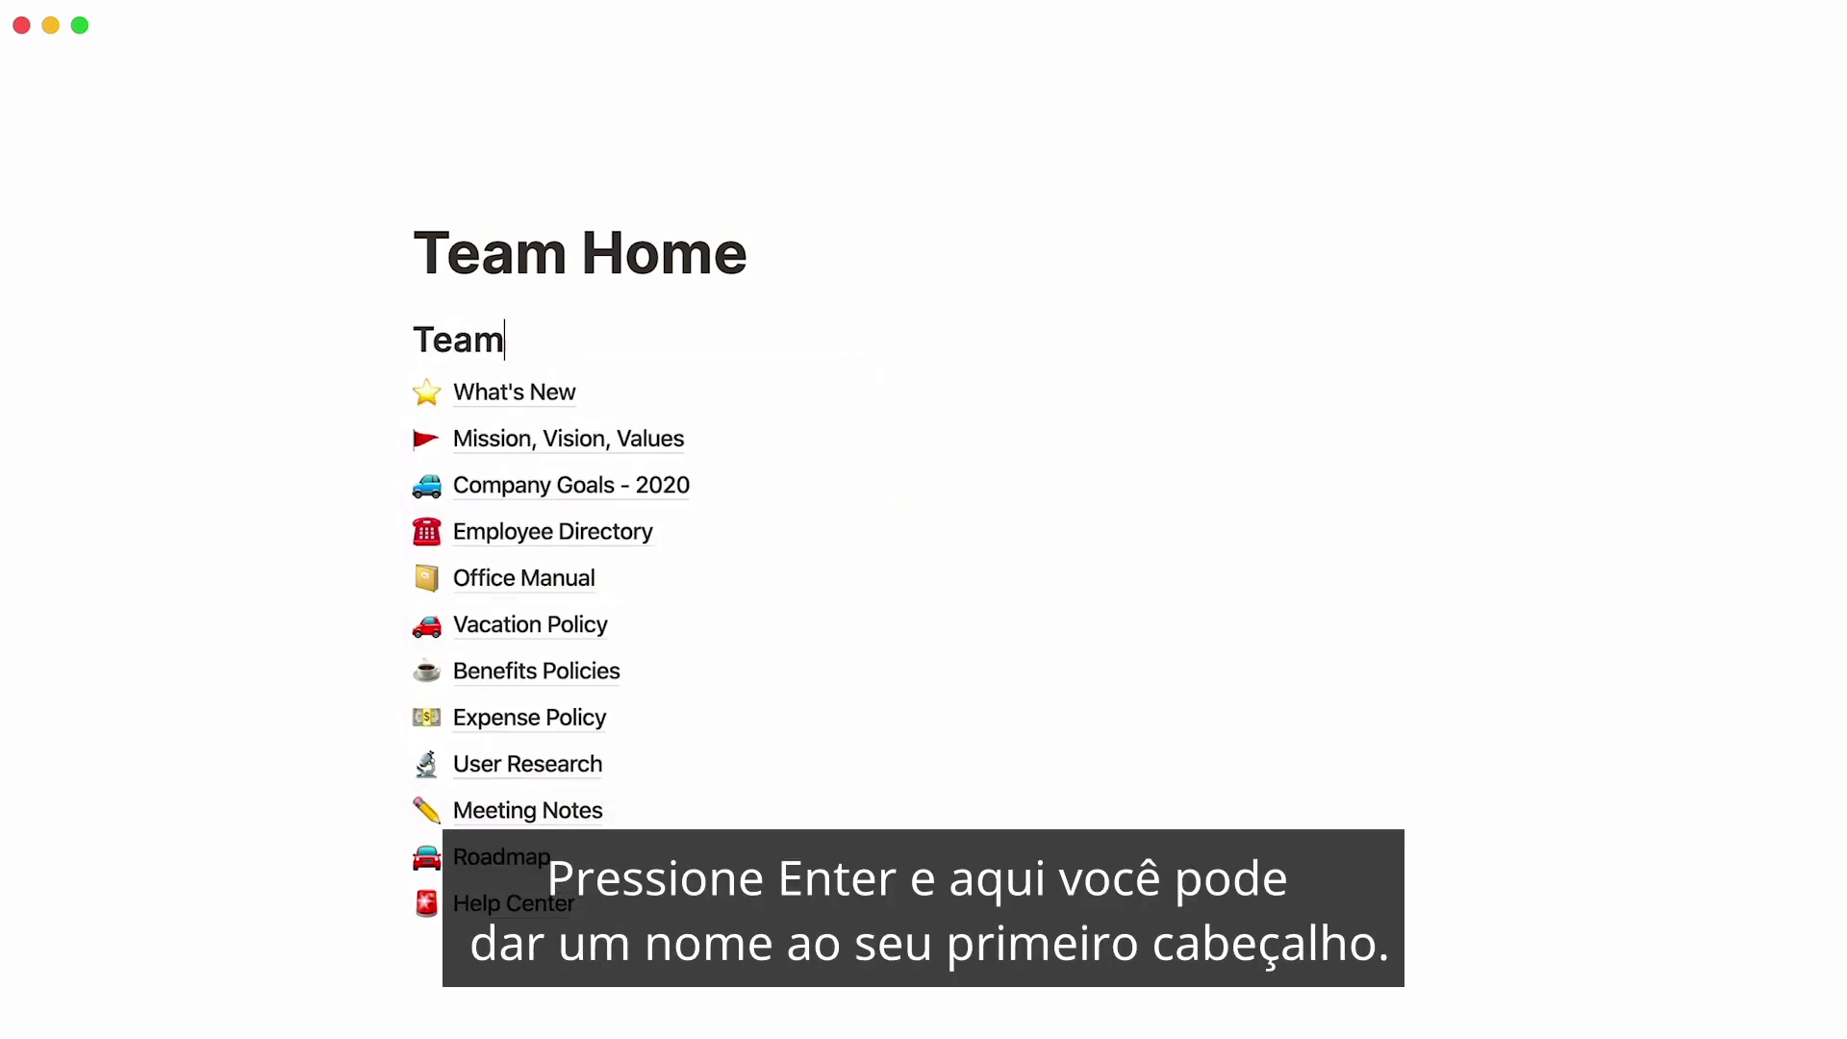
key(Return)
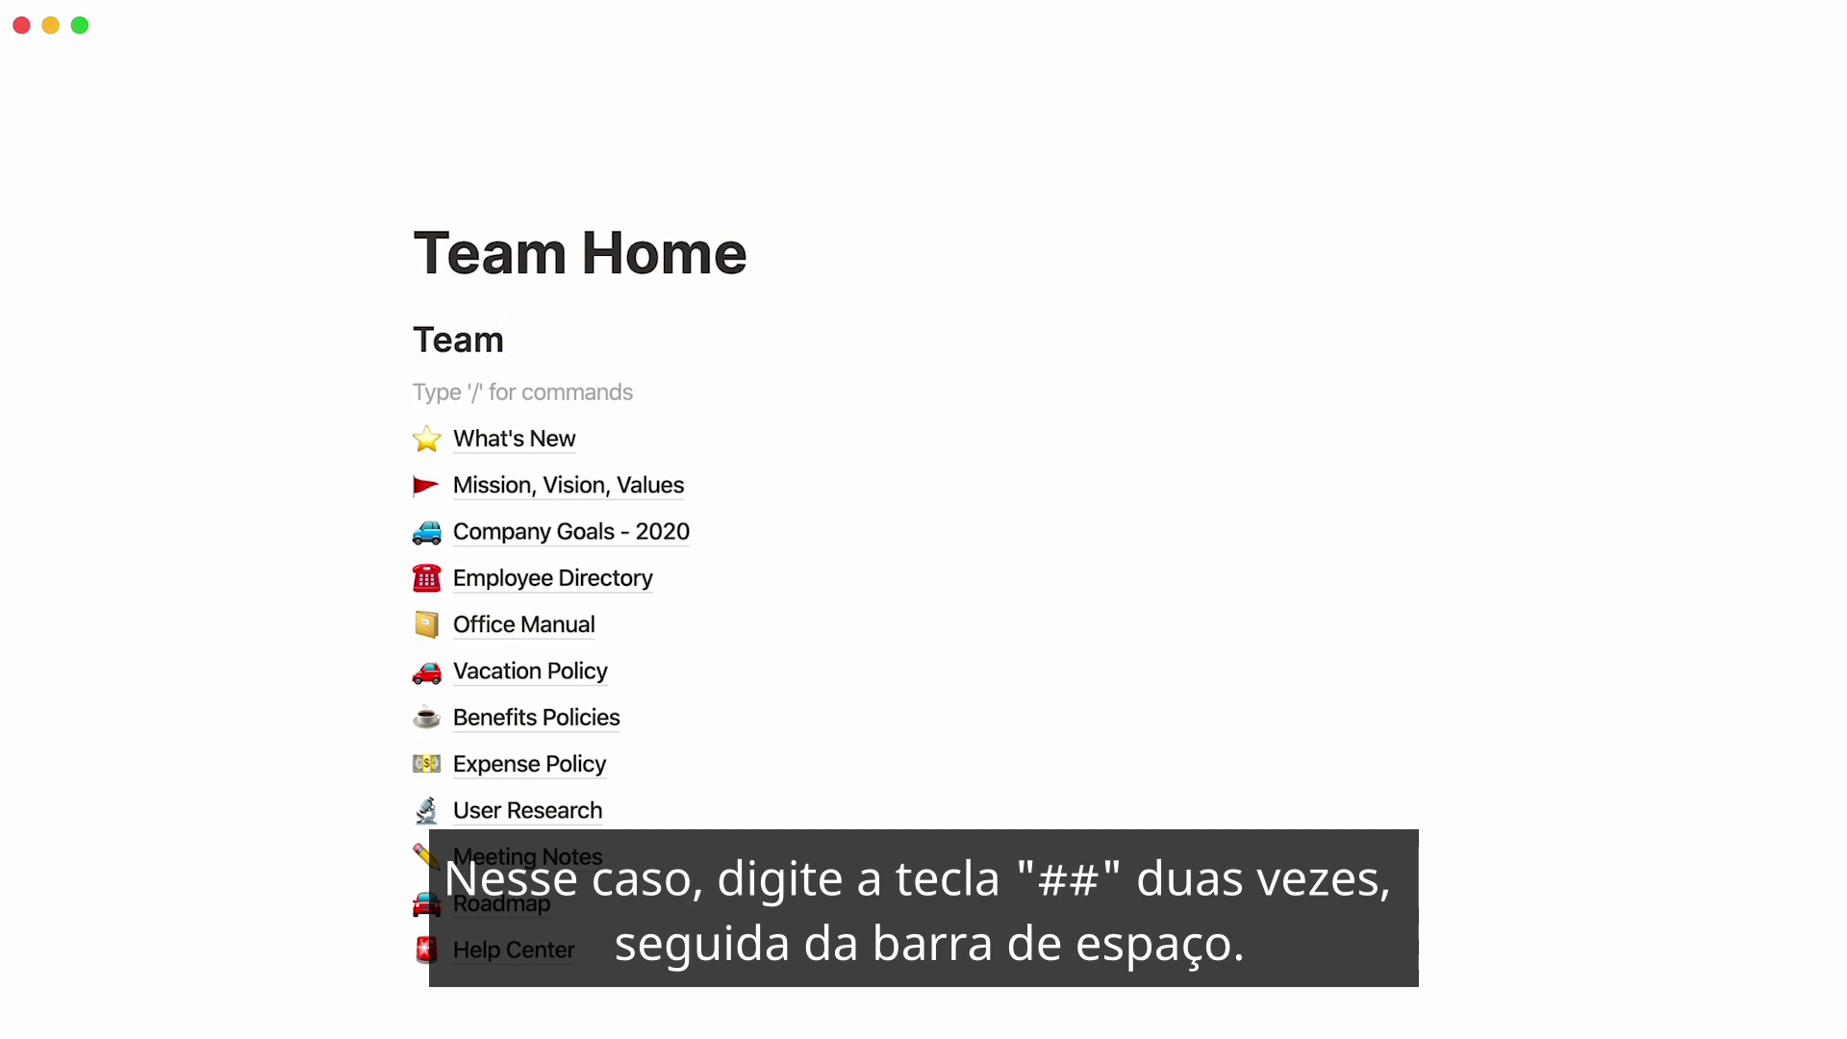
- Add 'Policies' and 'Resources' Heading 2 blocks using the ## shortcut
text(##)
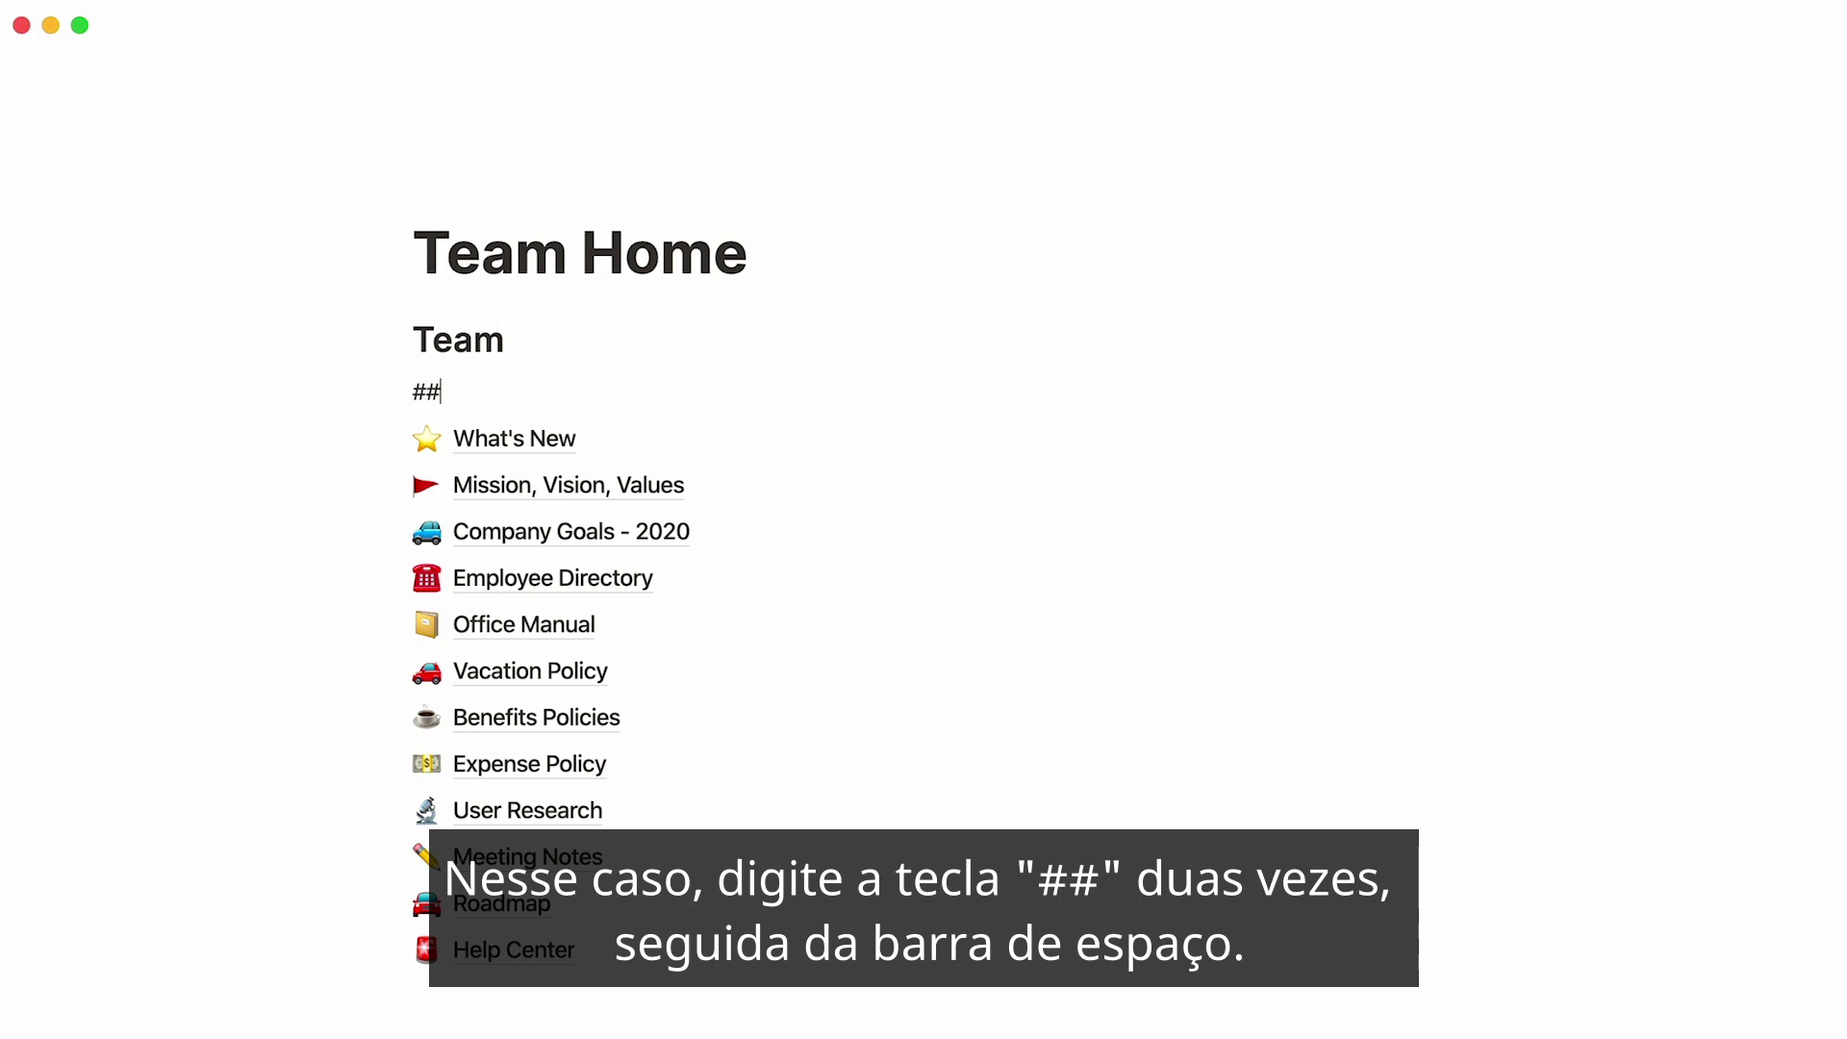
key(space)
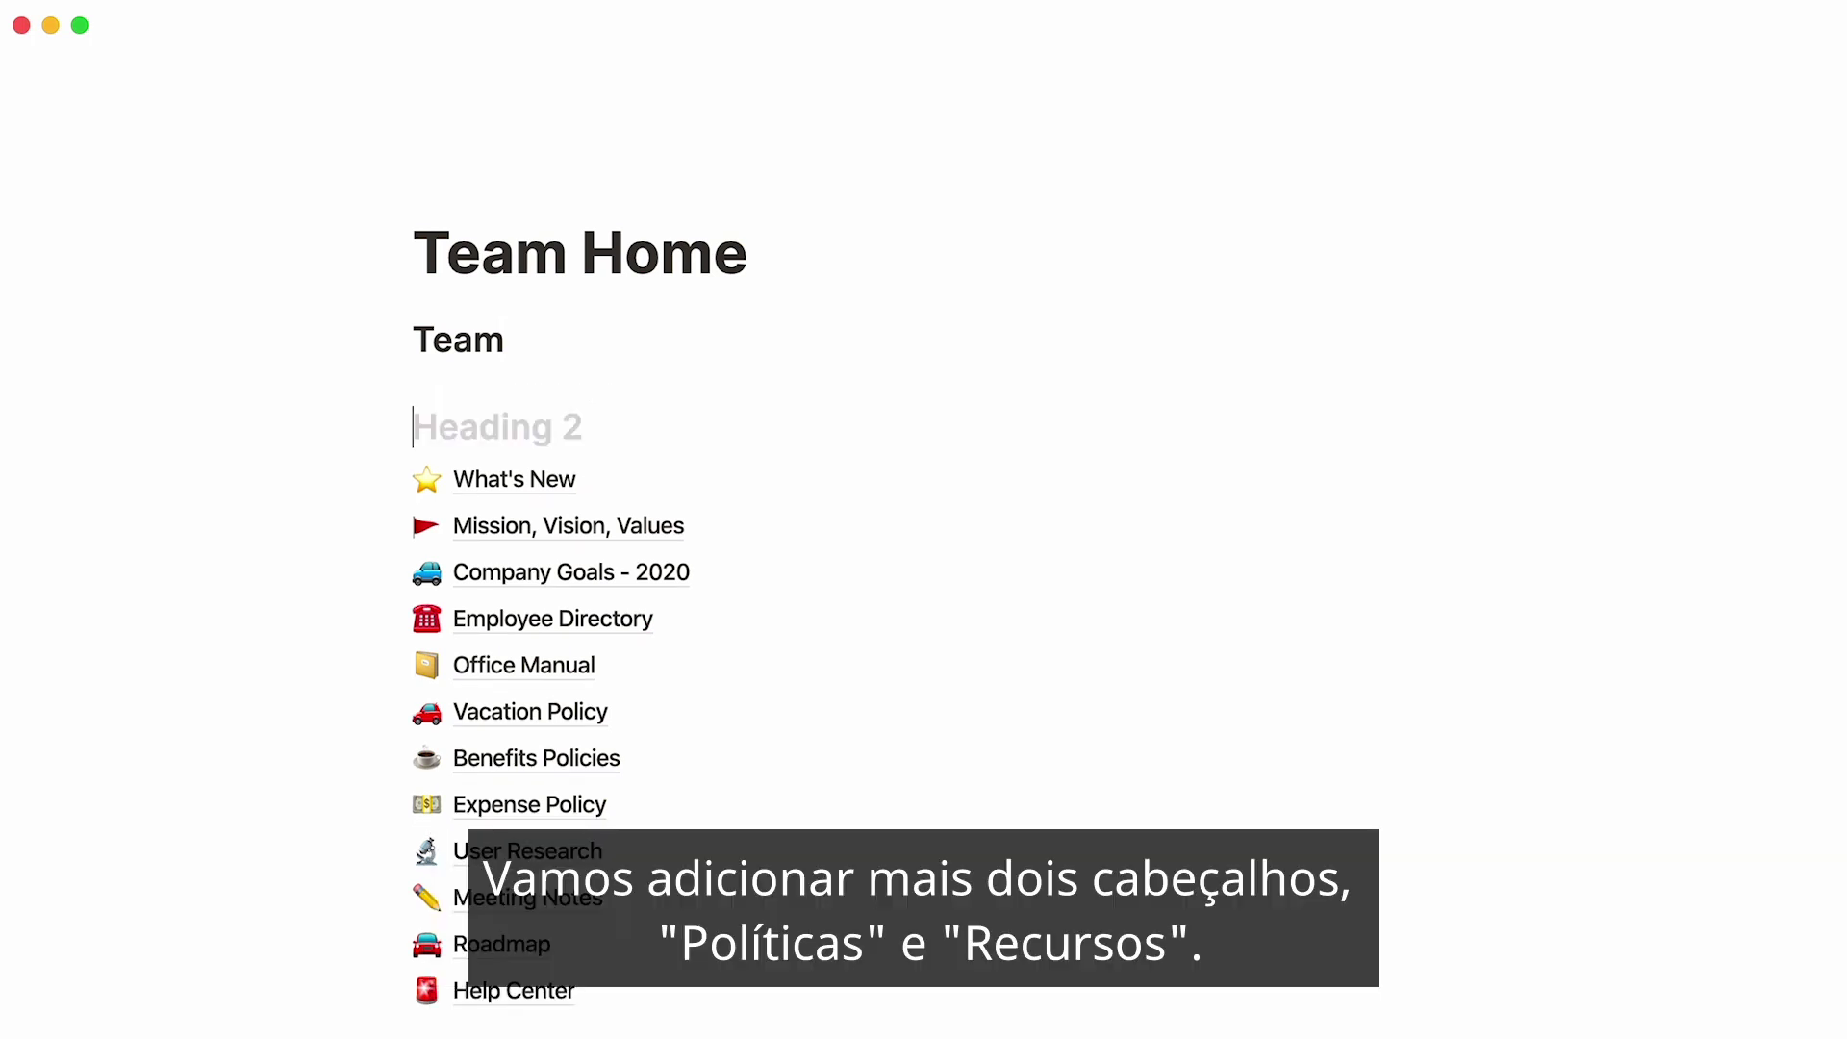
text(Policies)
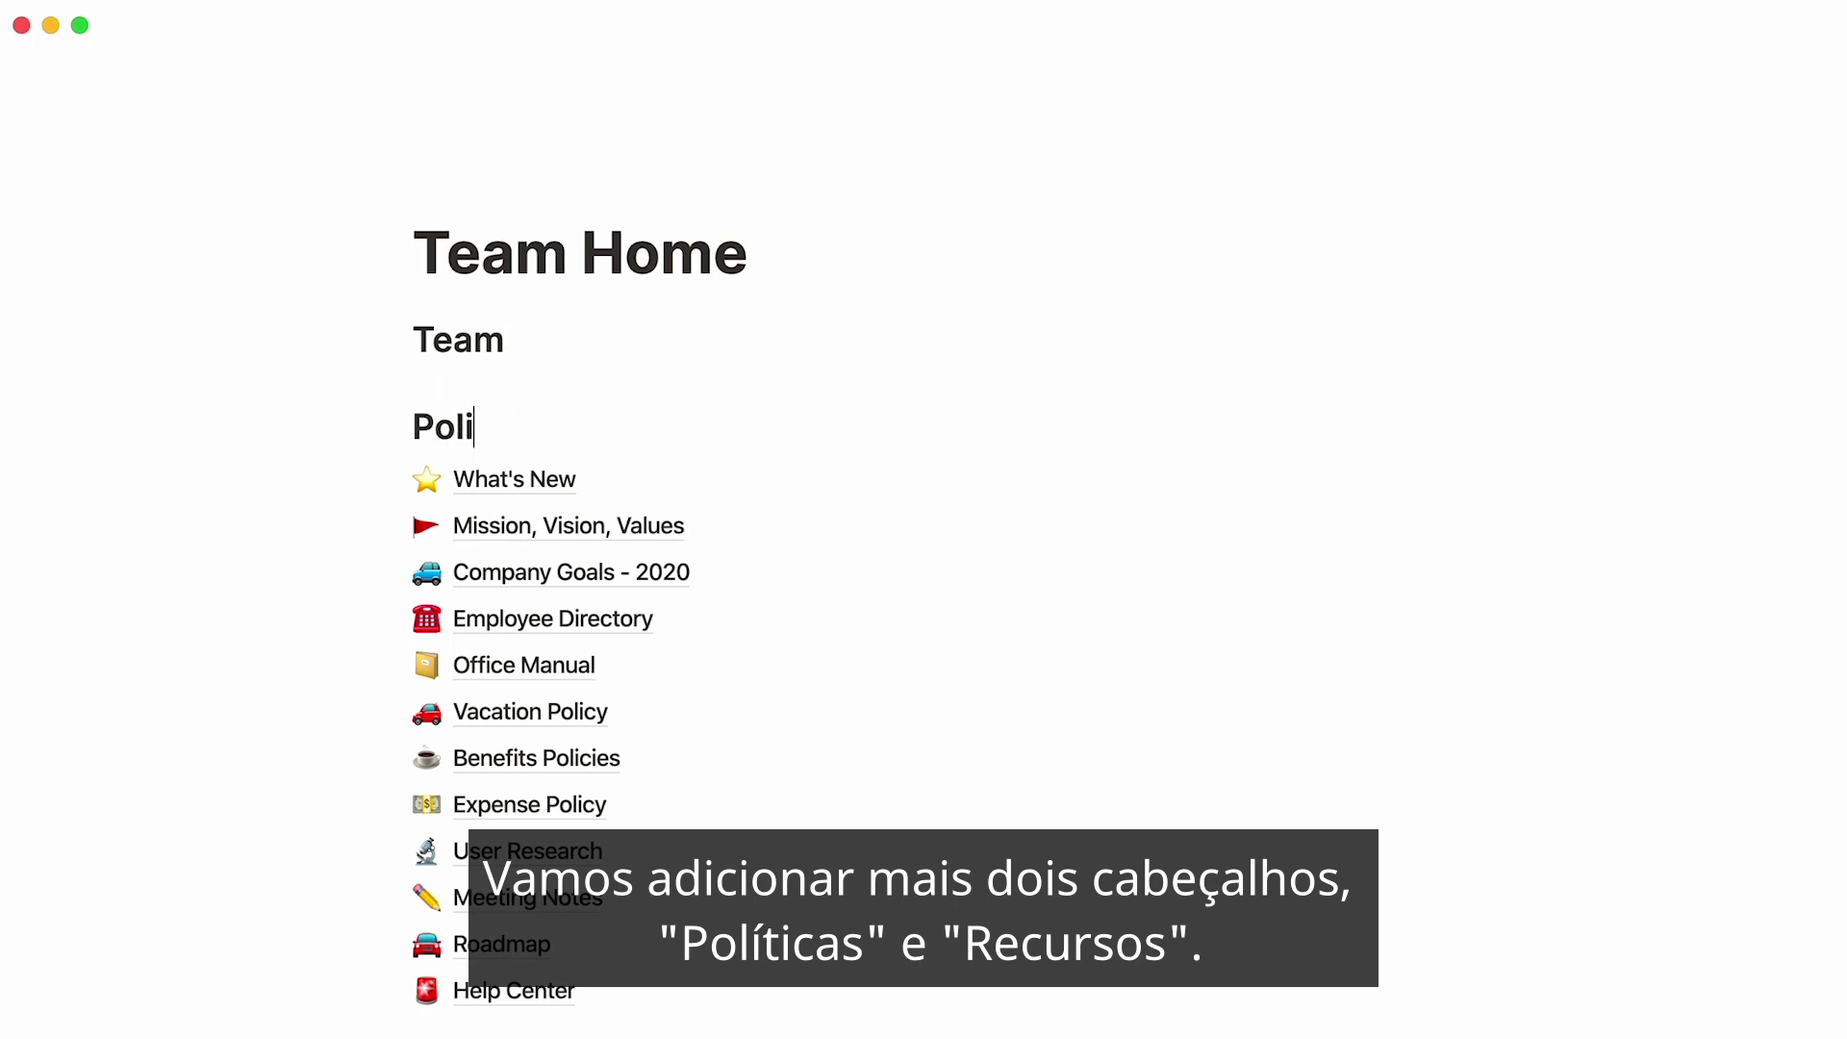
key(Return)
text(##)
key(space)
text(Re)
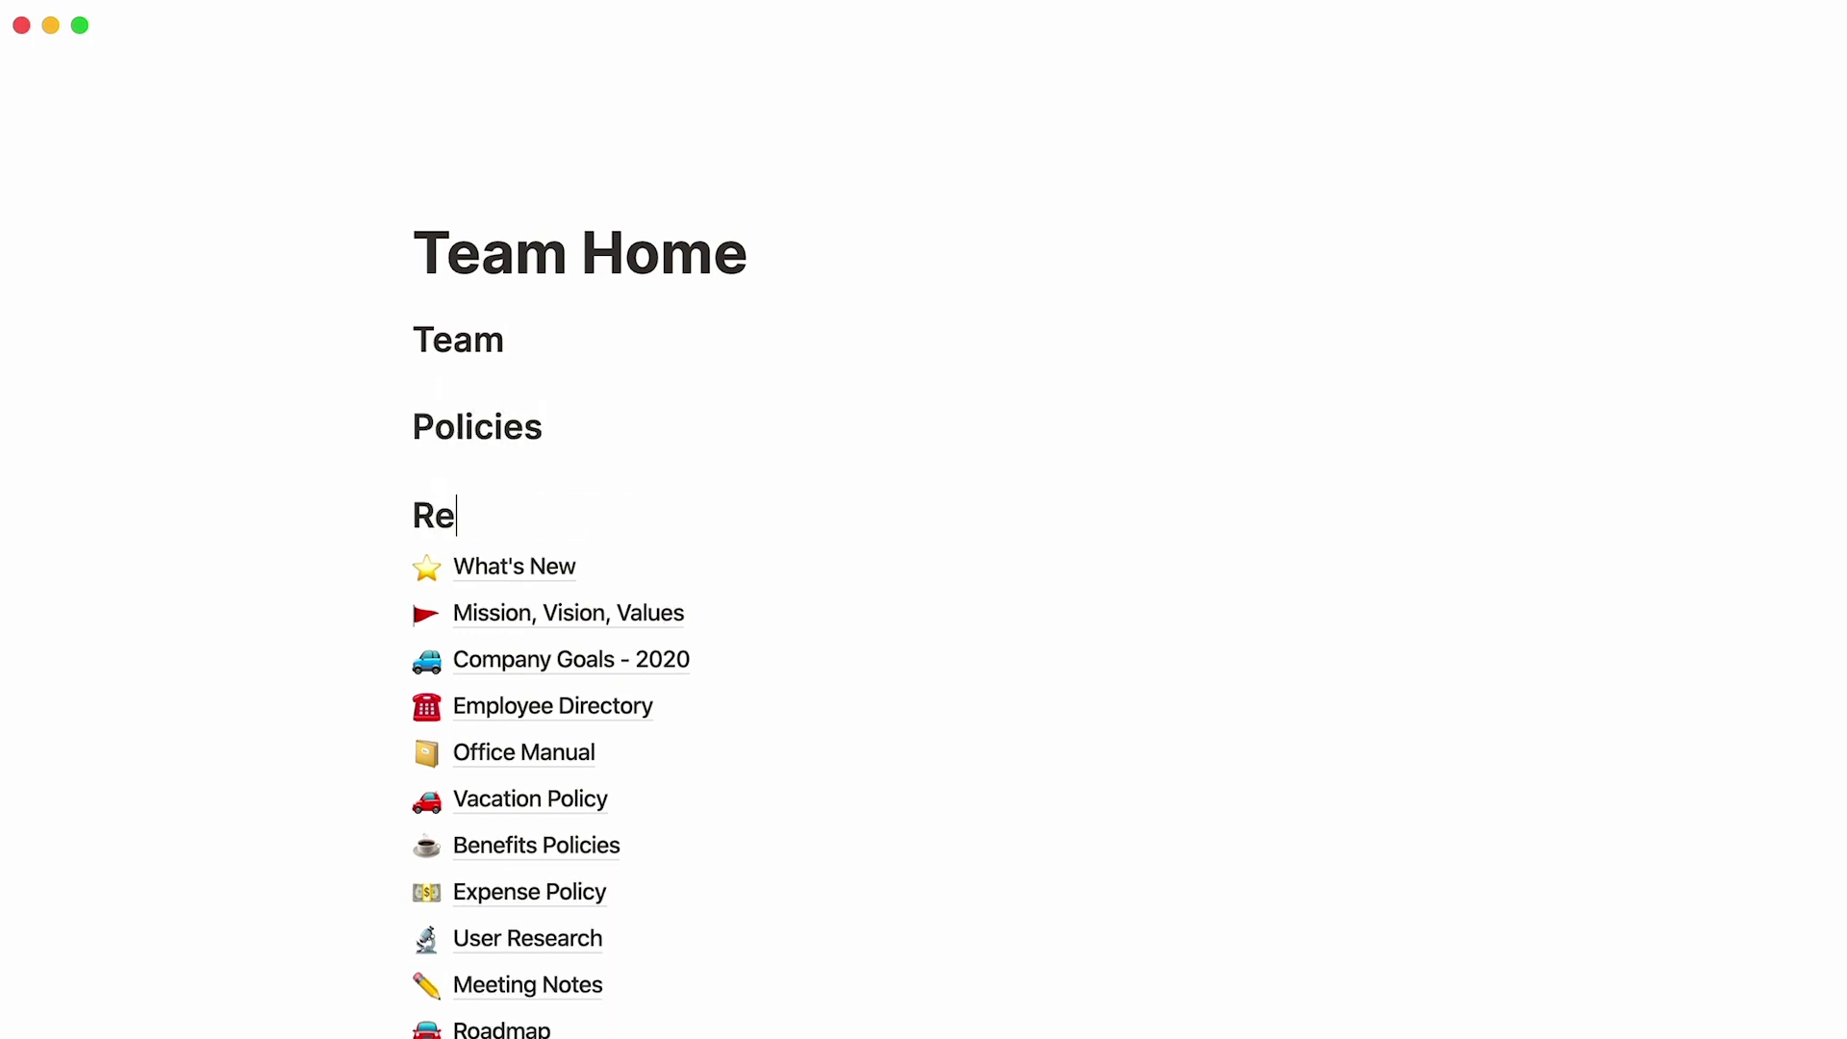
text(sources)
key(Return)
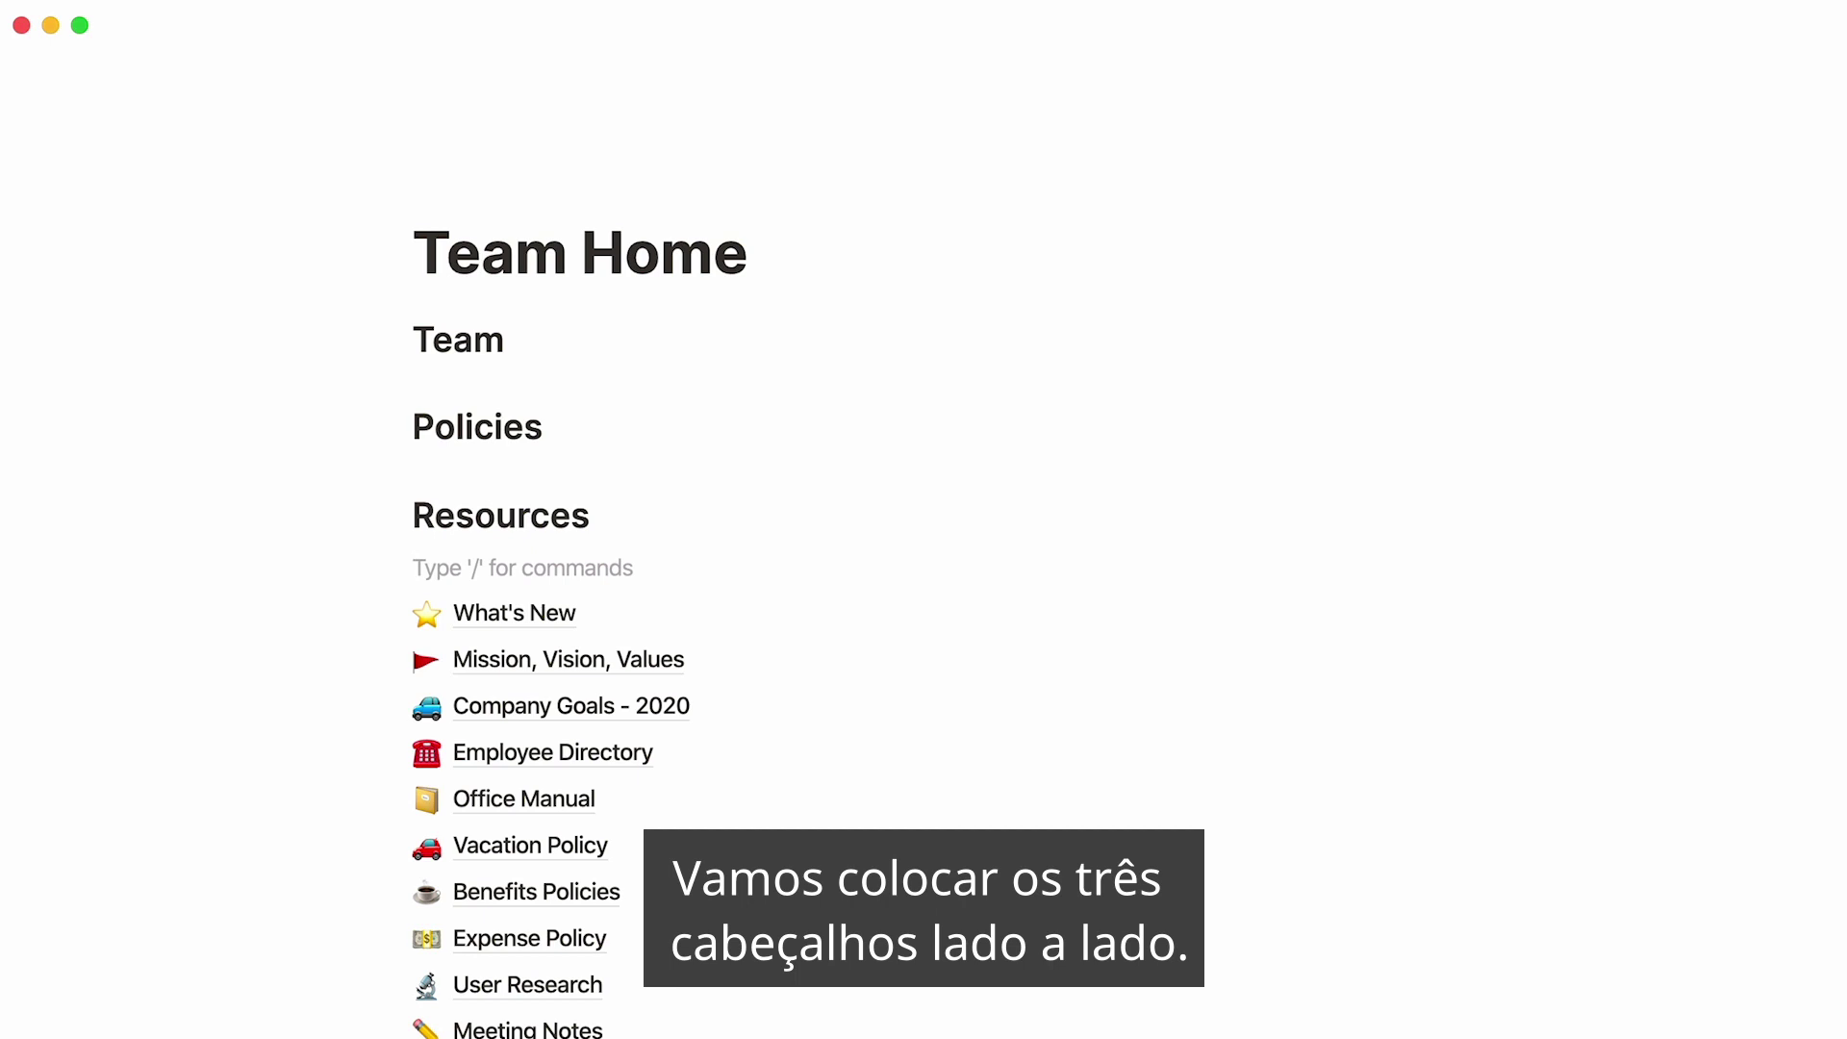
- Arrange the Policies and Resources headings as columns beside Team
mouse_move(391, 426)
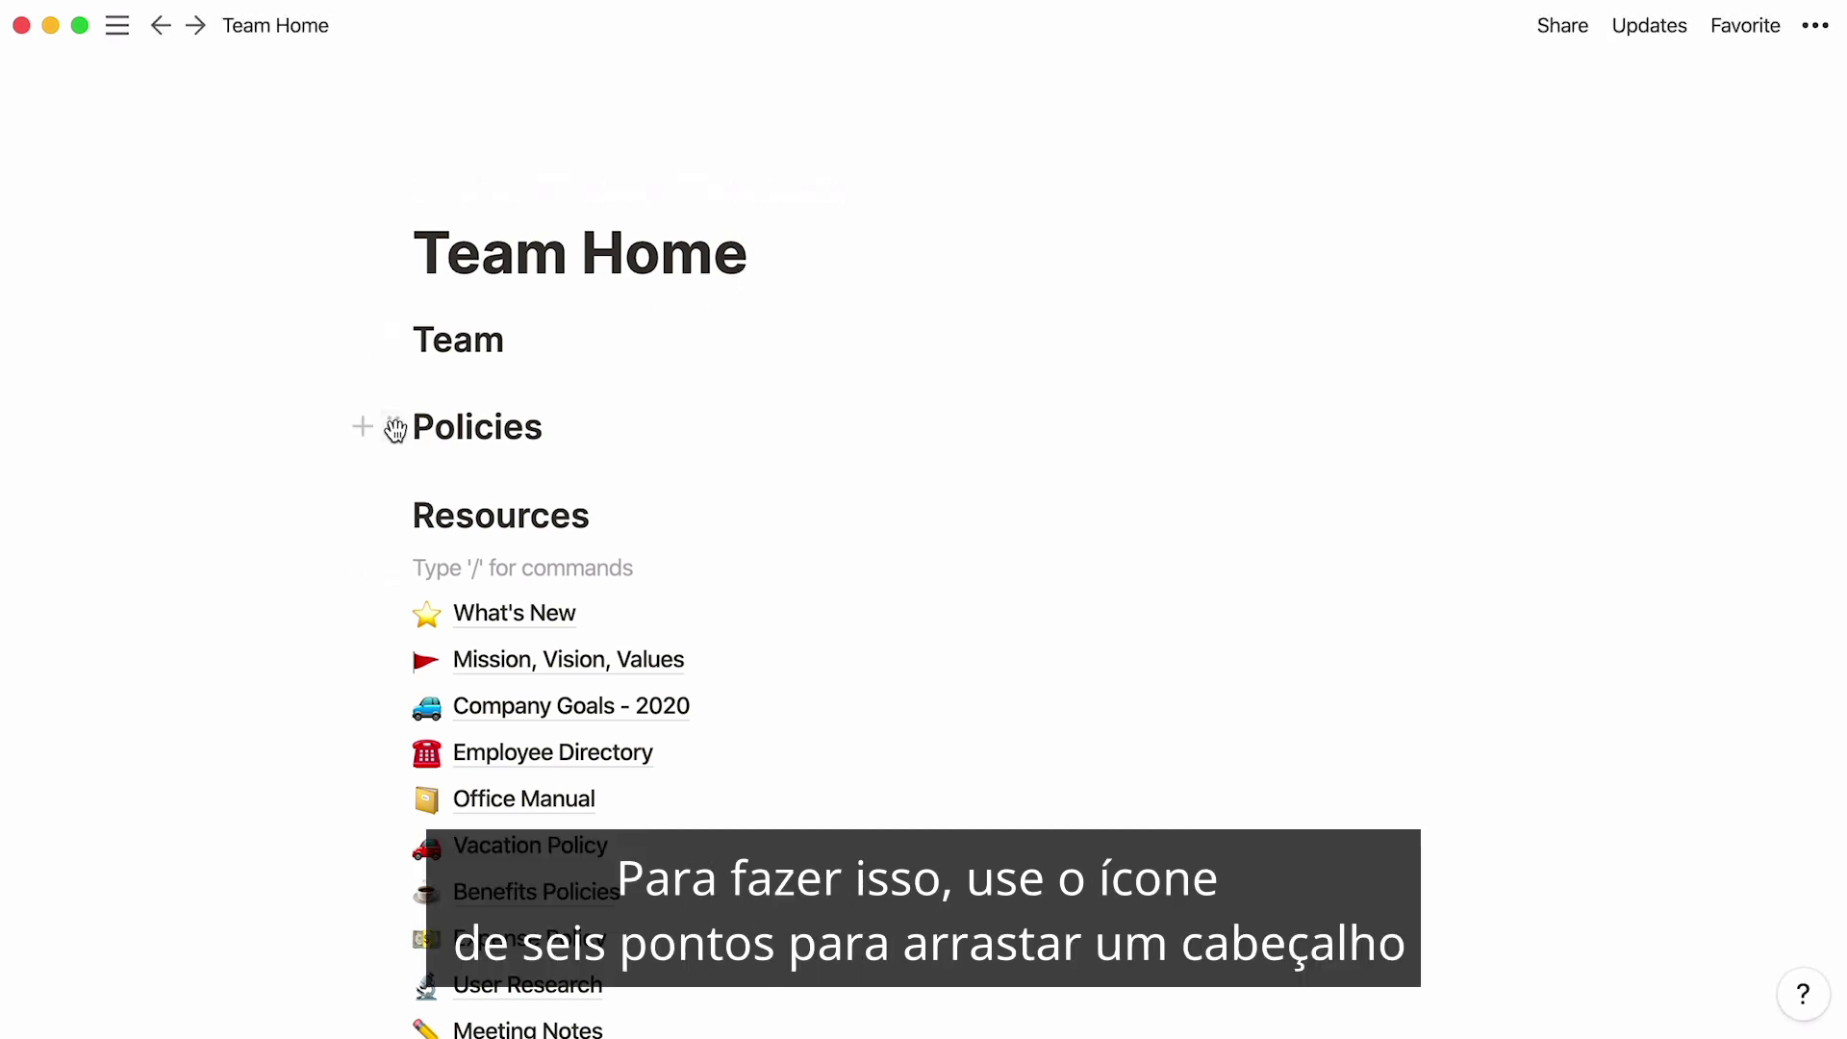
drag(392, 429, 1583, 330)
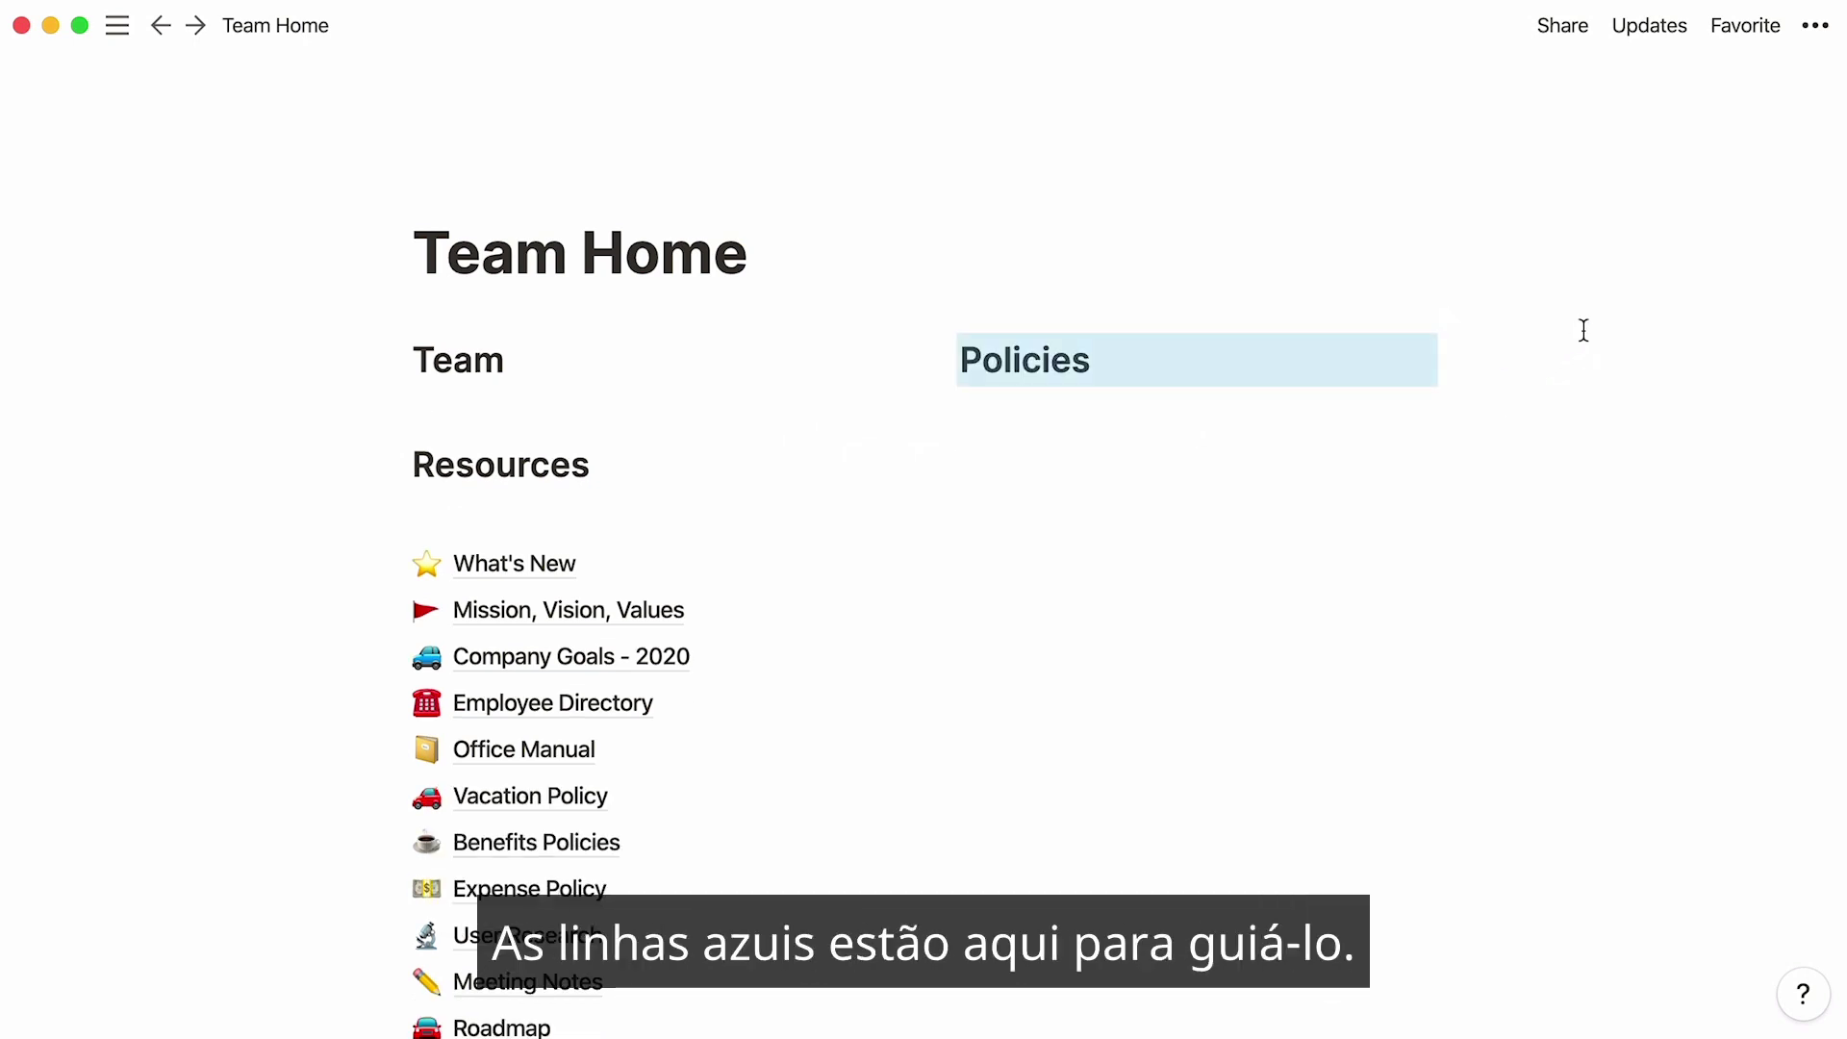
click(396, 468)
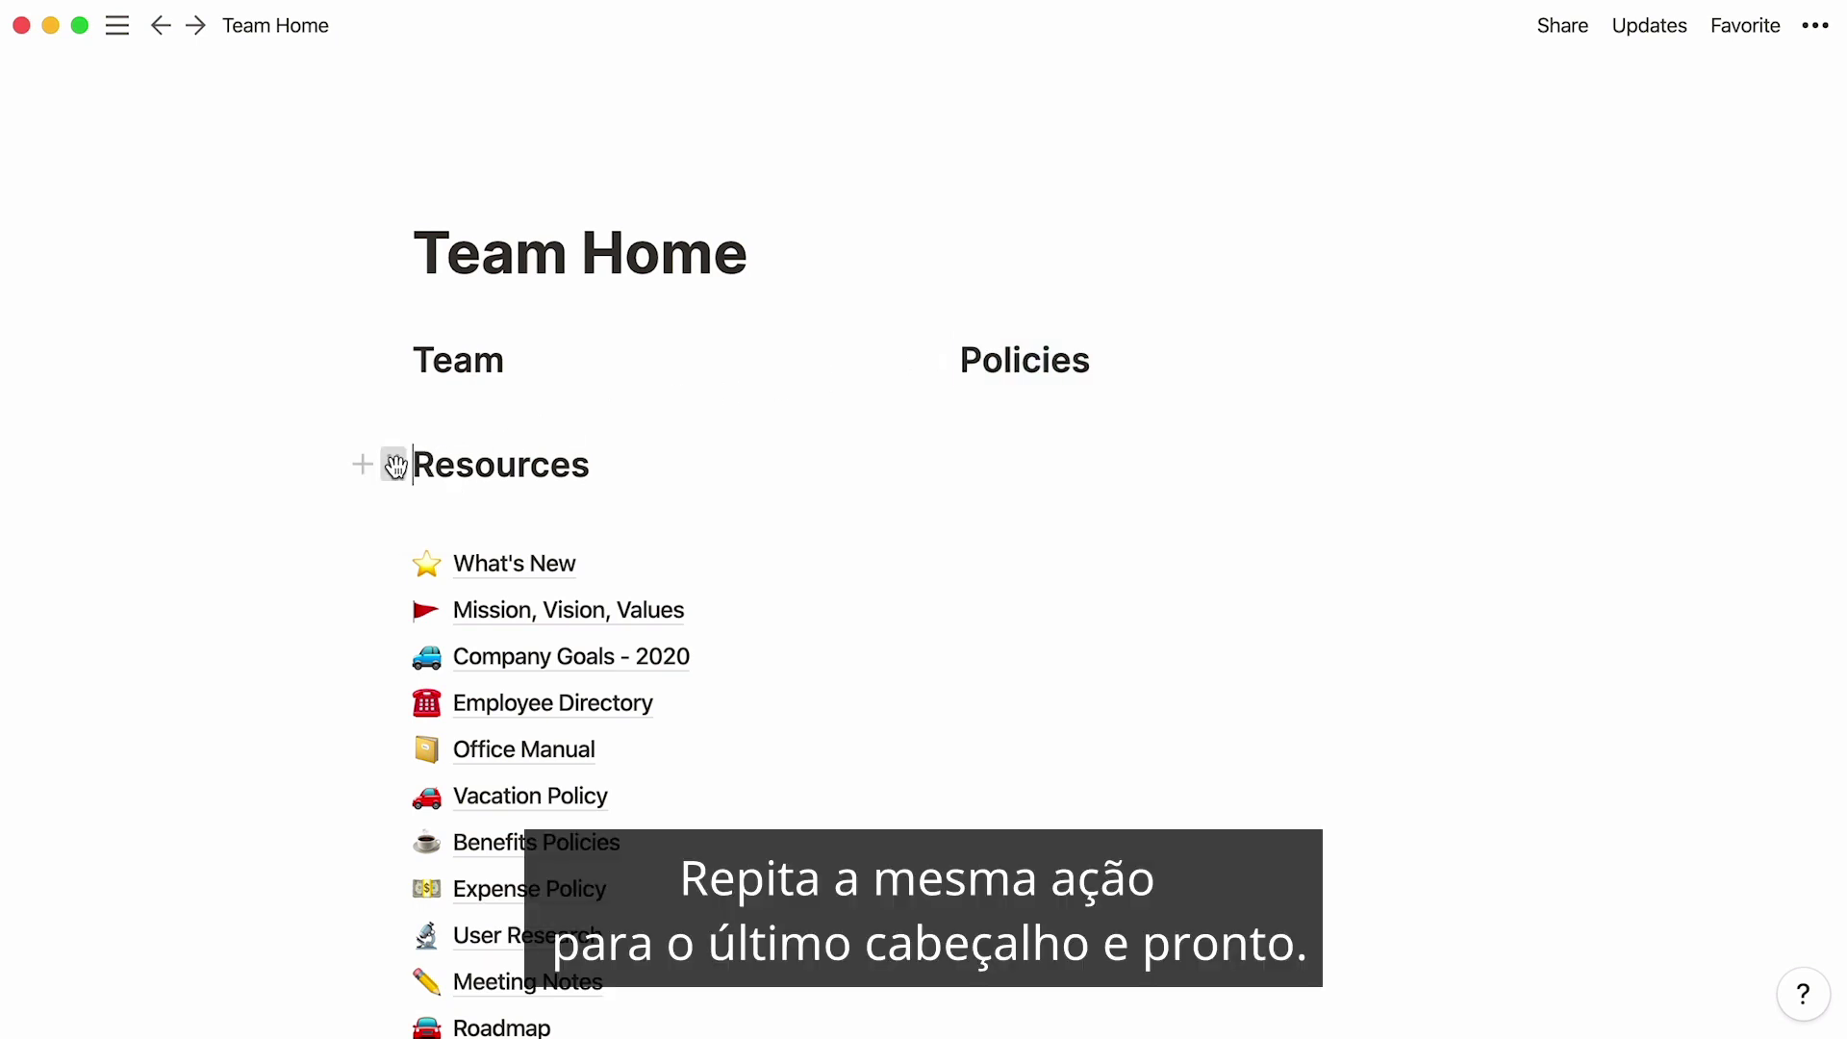
drag(396, 467, 1683, 357)
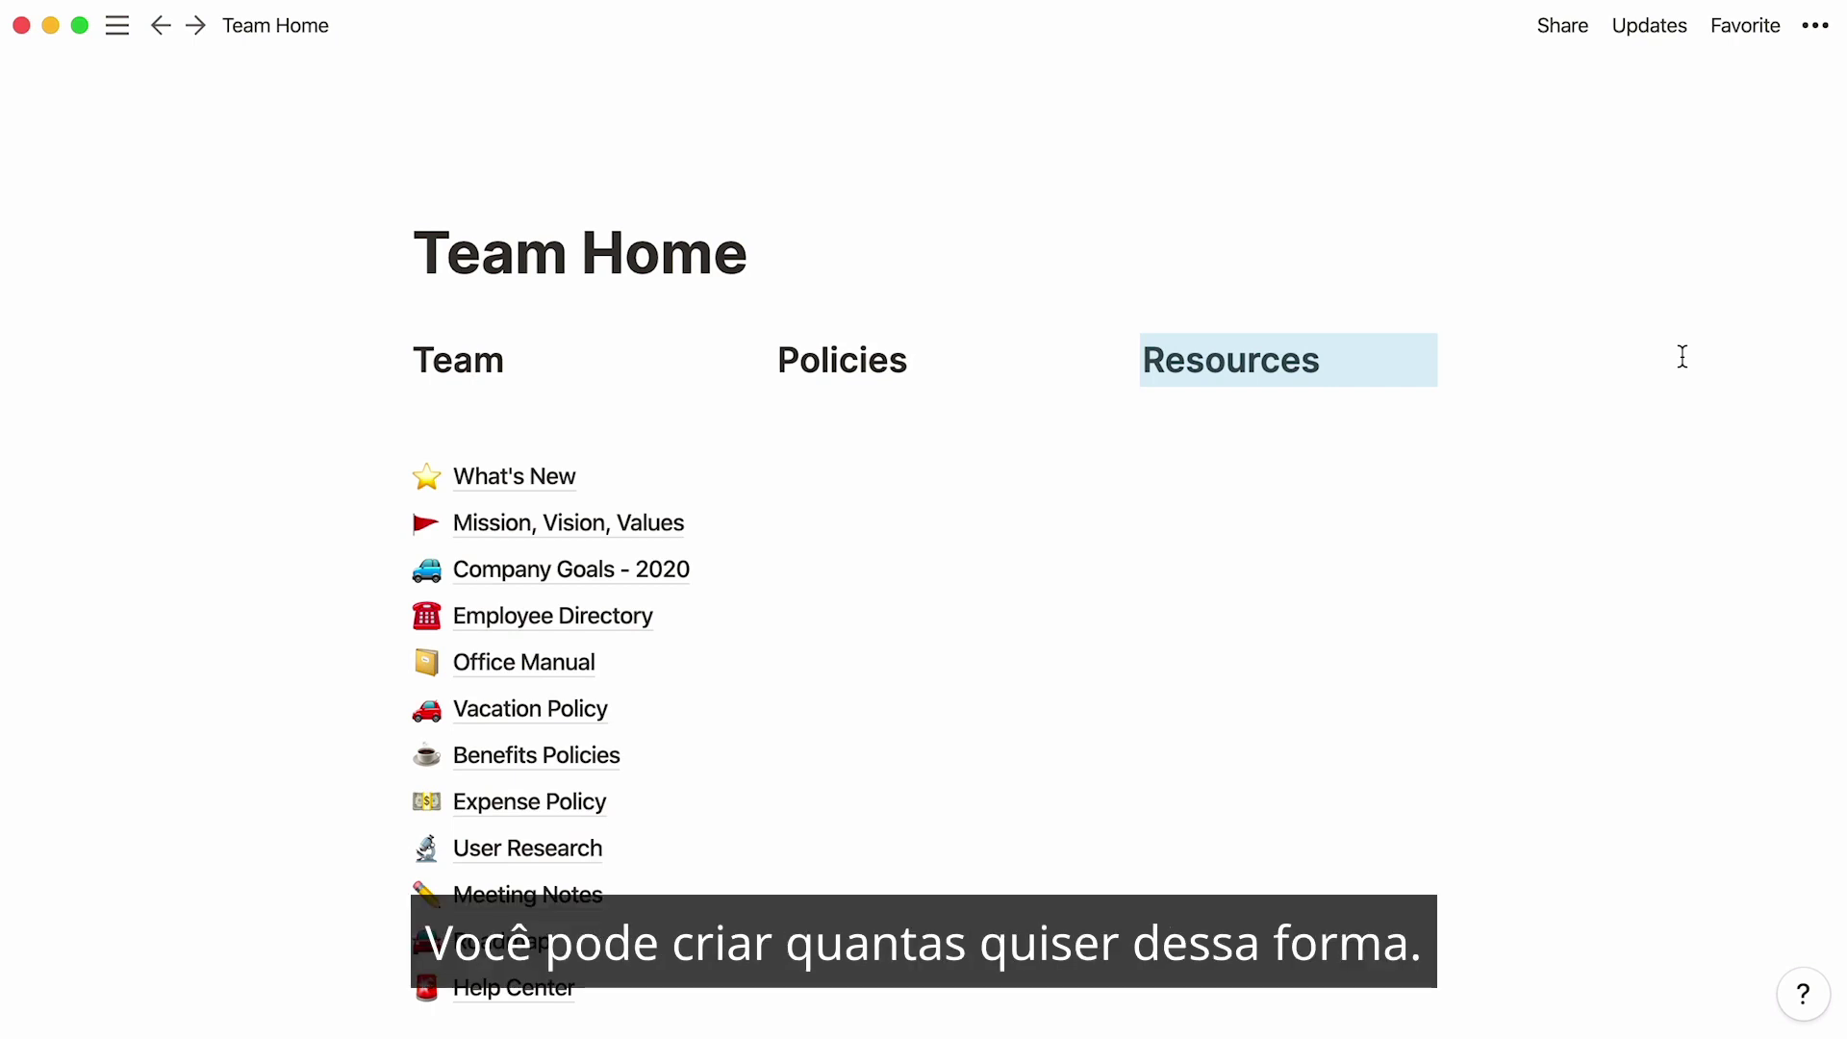
- Add a --- divider under each column heading and remove leftover blank lines
click(1683, 357)
key(Return)
text(-)
text(---)
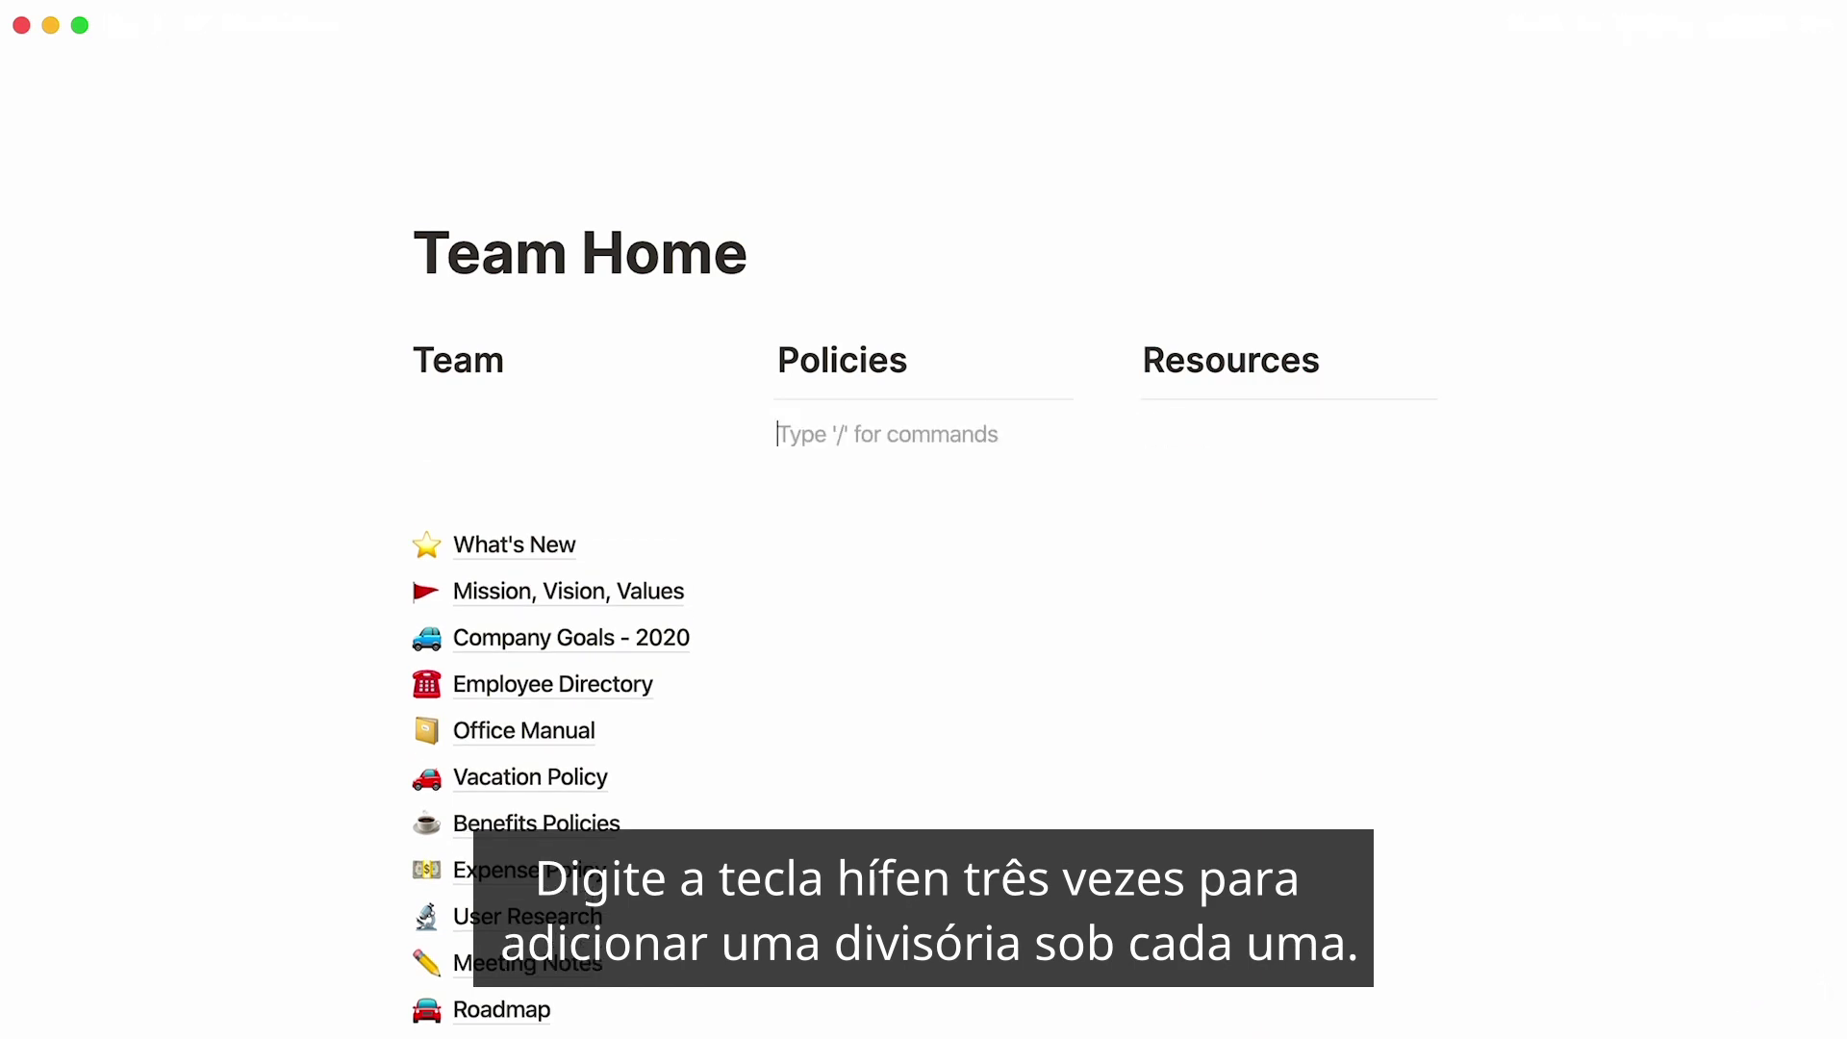
click(415, 412)
text(---)
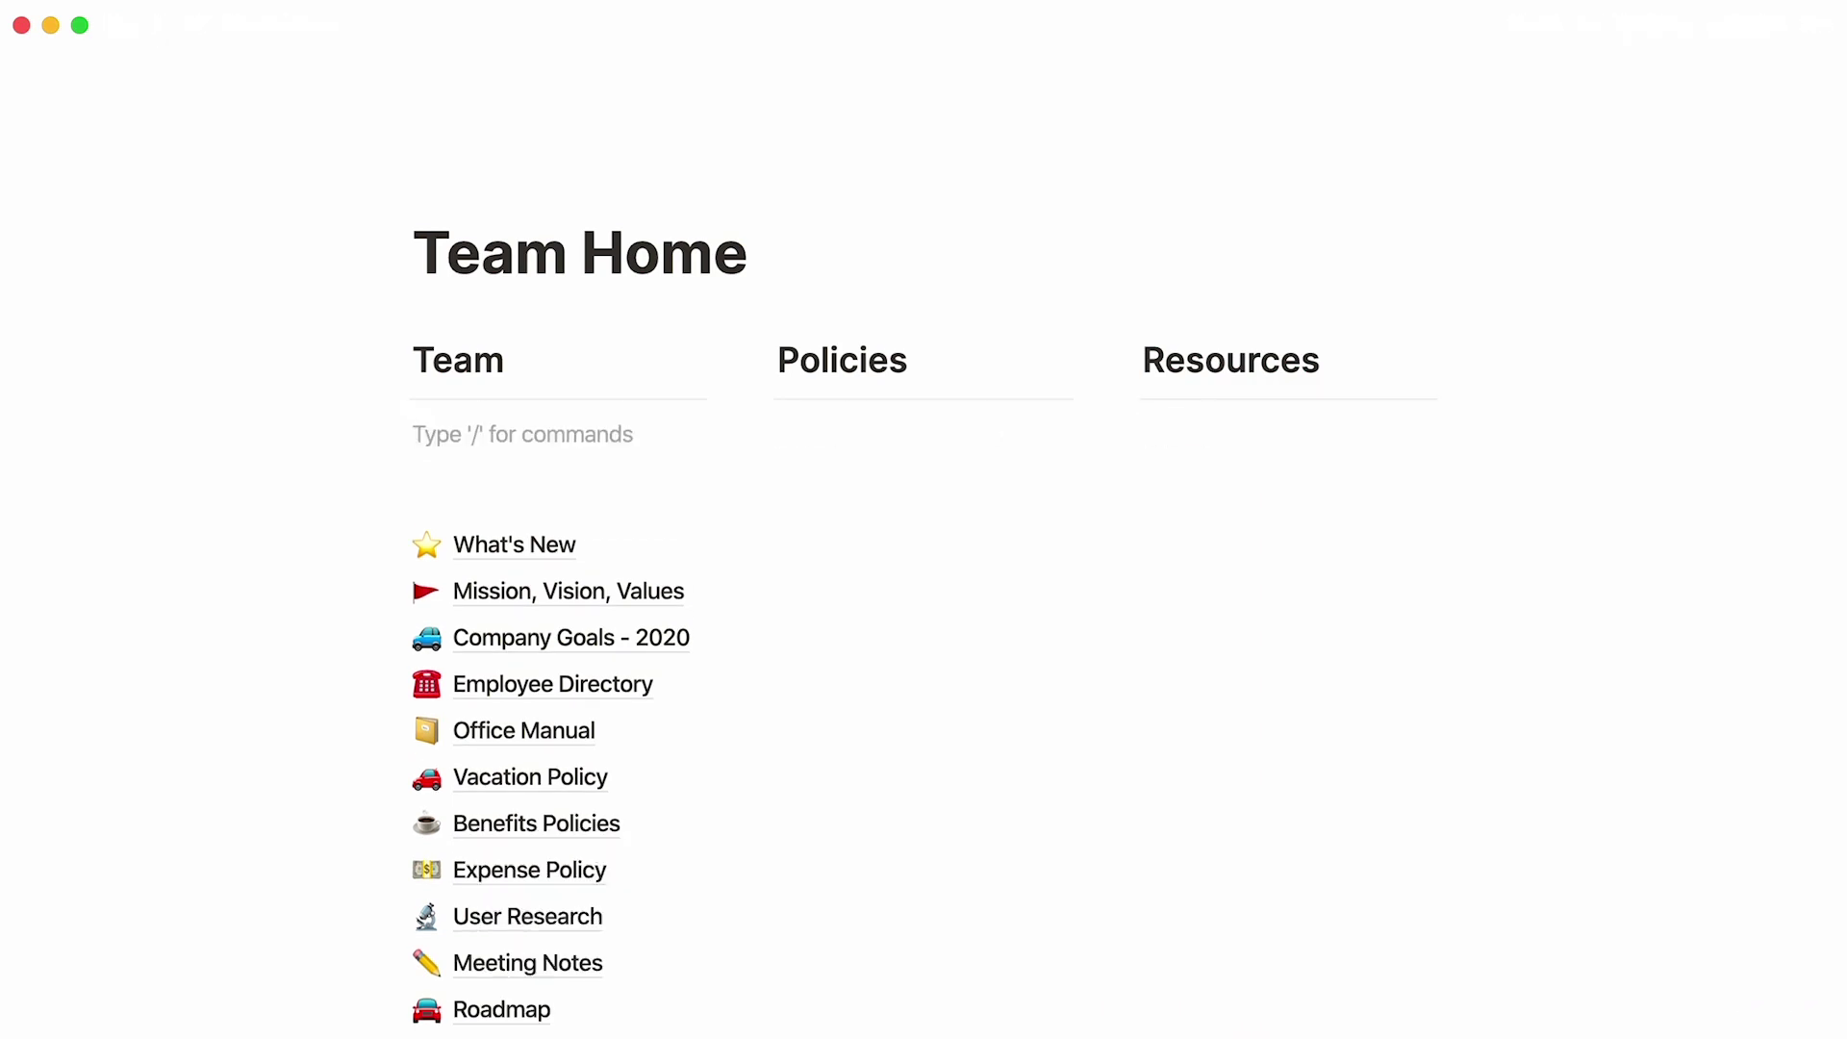
key(BackSpace)
click(1685, 367)
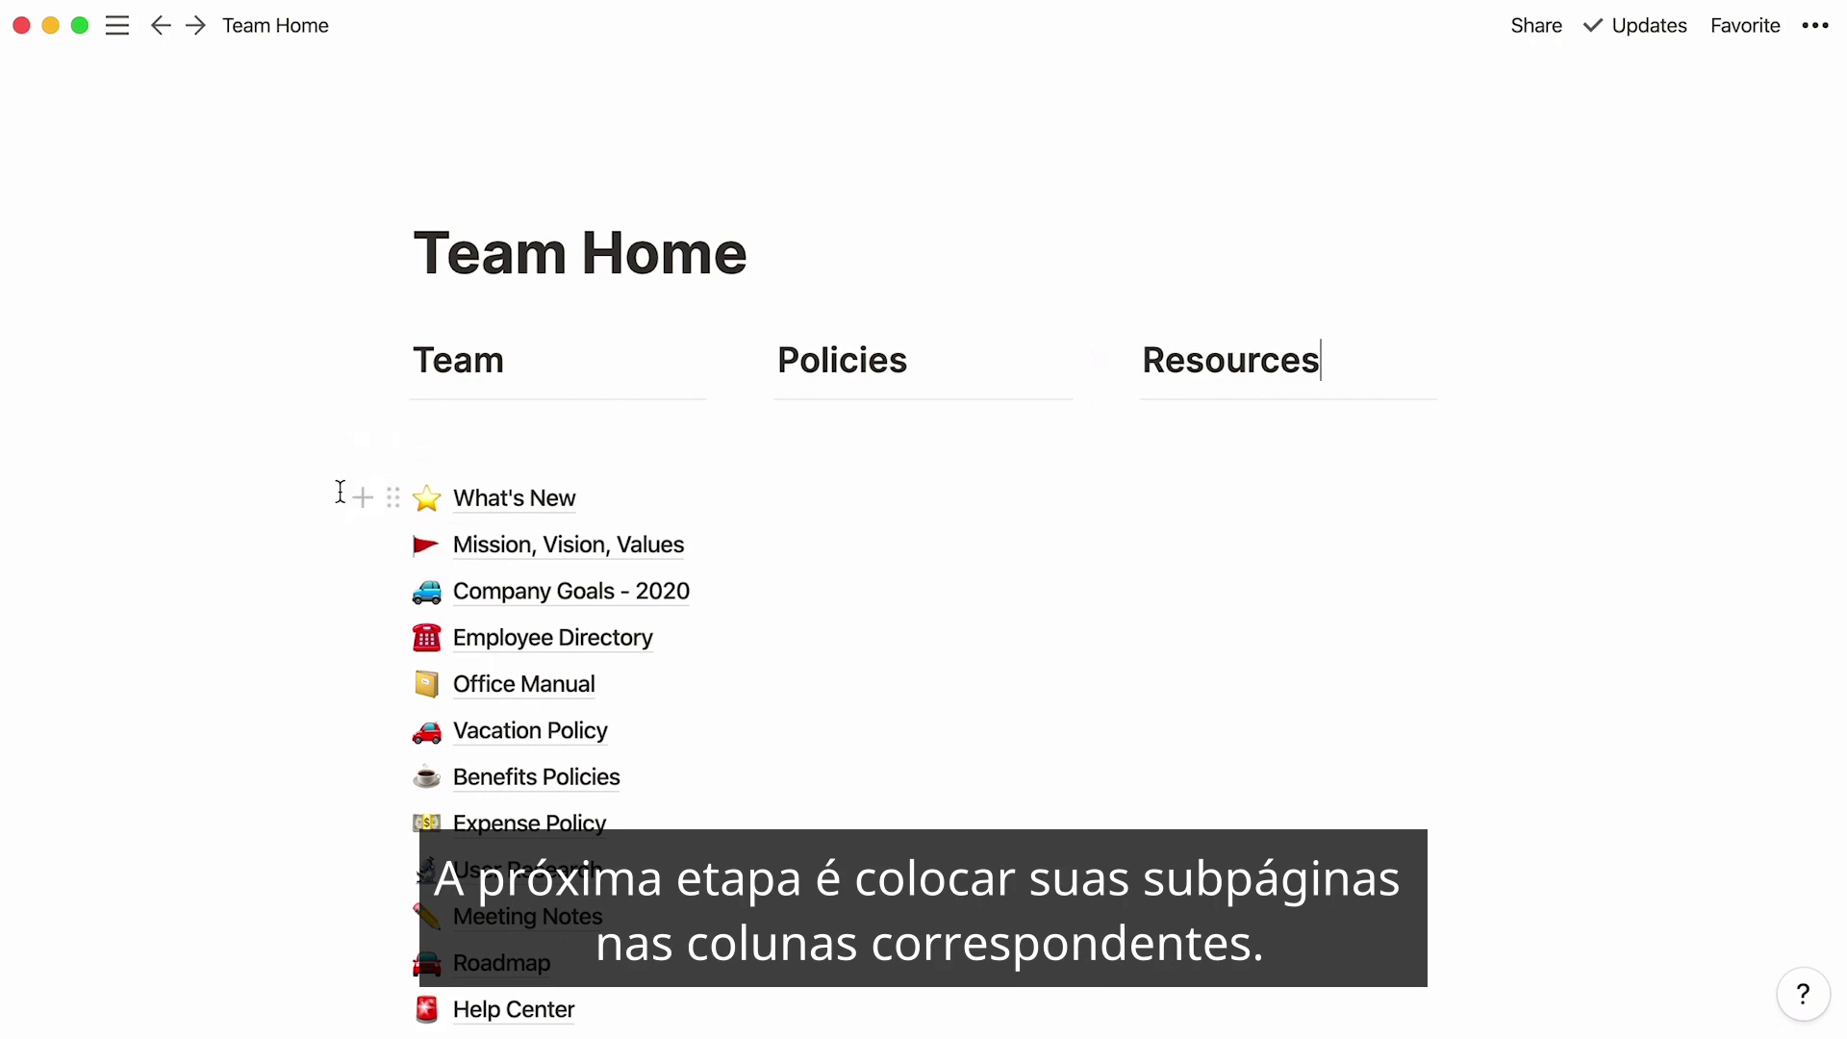
- Move the first four pages under Team and Office Manual through Expense Policy under Policies
drag(341, 492, 468, 635)
drag(393, 496, 412, 433)
drag(317, 673, 491, 829)
drag(392, 683, 826, 454)
- Move User Research through Help Center into Resources, with User Research below Meeting Notes
drag(332, 663, 490, 830)
drag(379, 680, 1288, 408)
click(1289, 408)
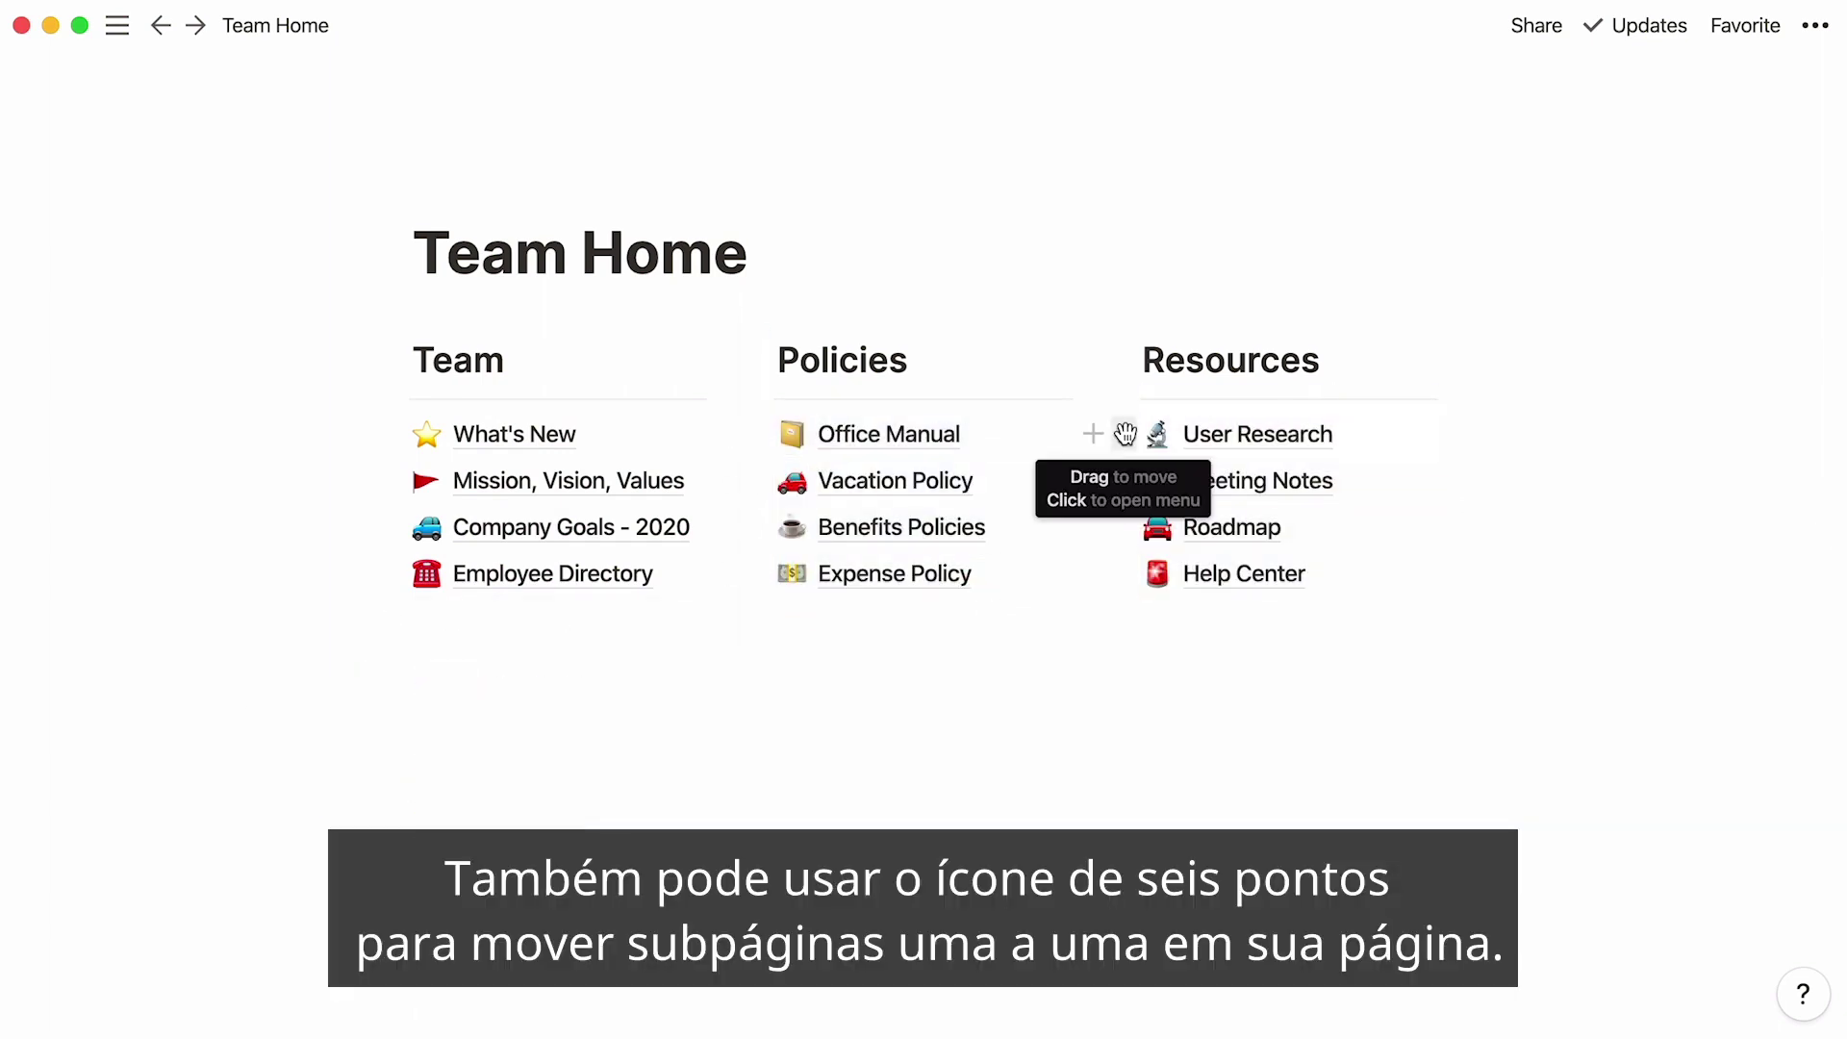
drag(1125, 433, 1127, 481)
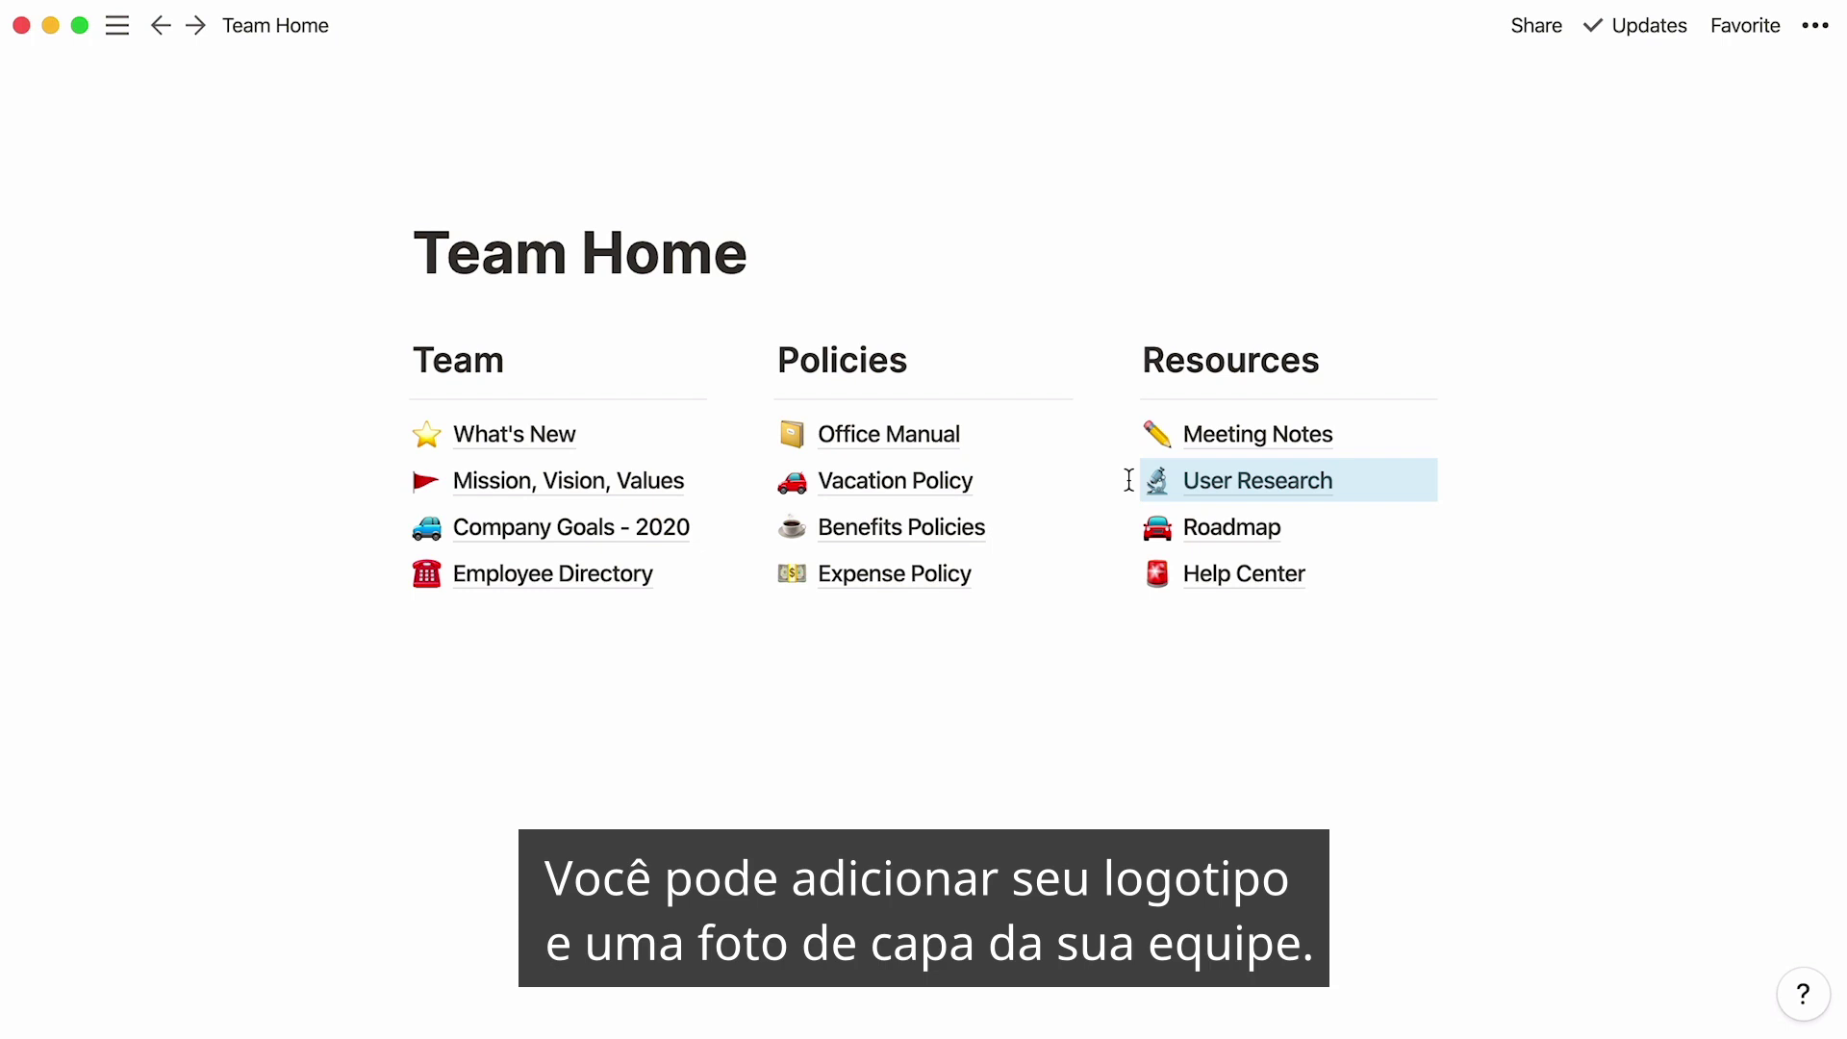
- Upload acme.png as the Team Home page icon
mouse_move(680, 255)
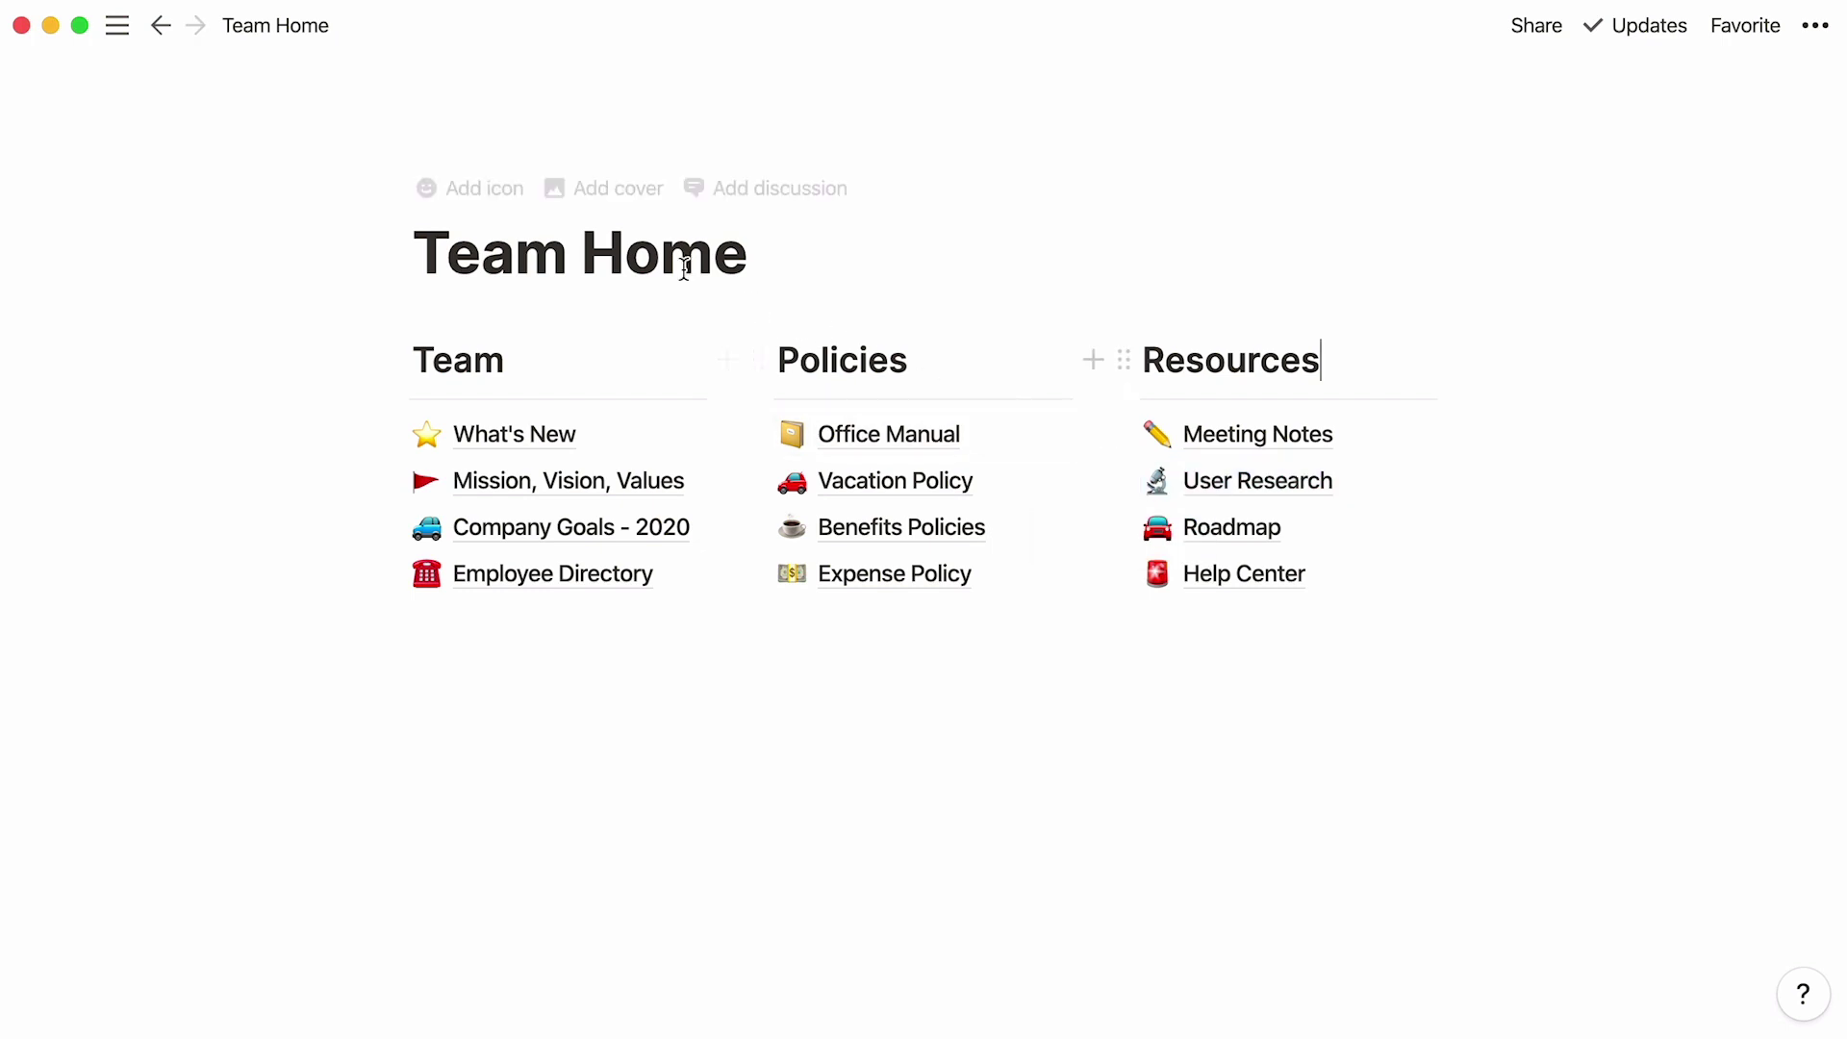
click(510, 210)
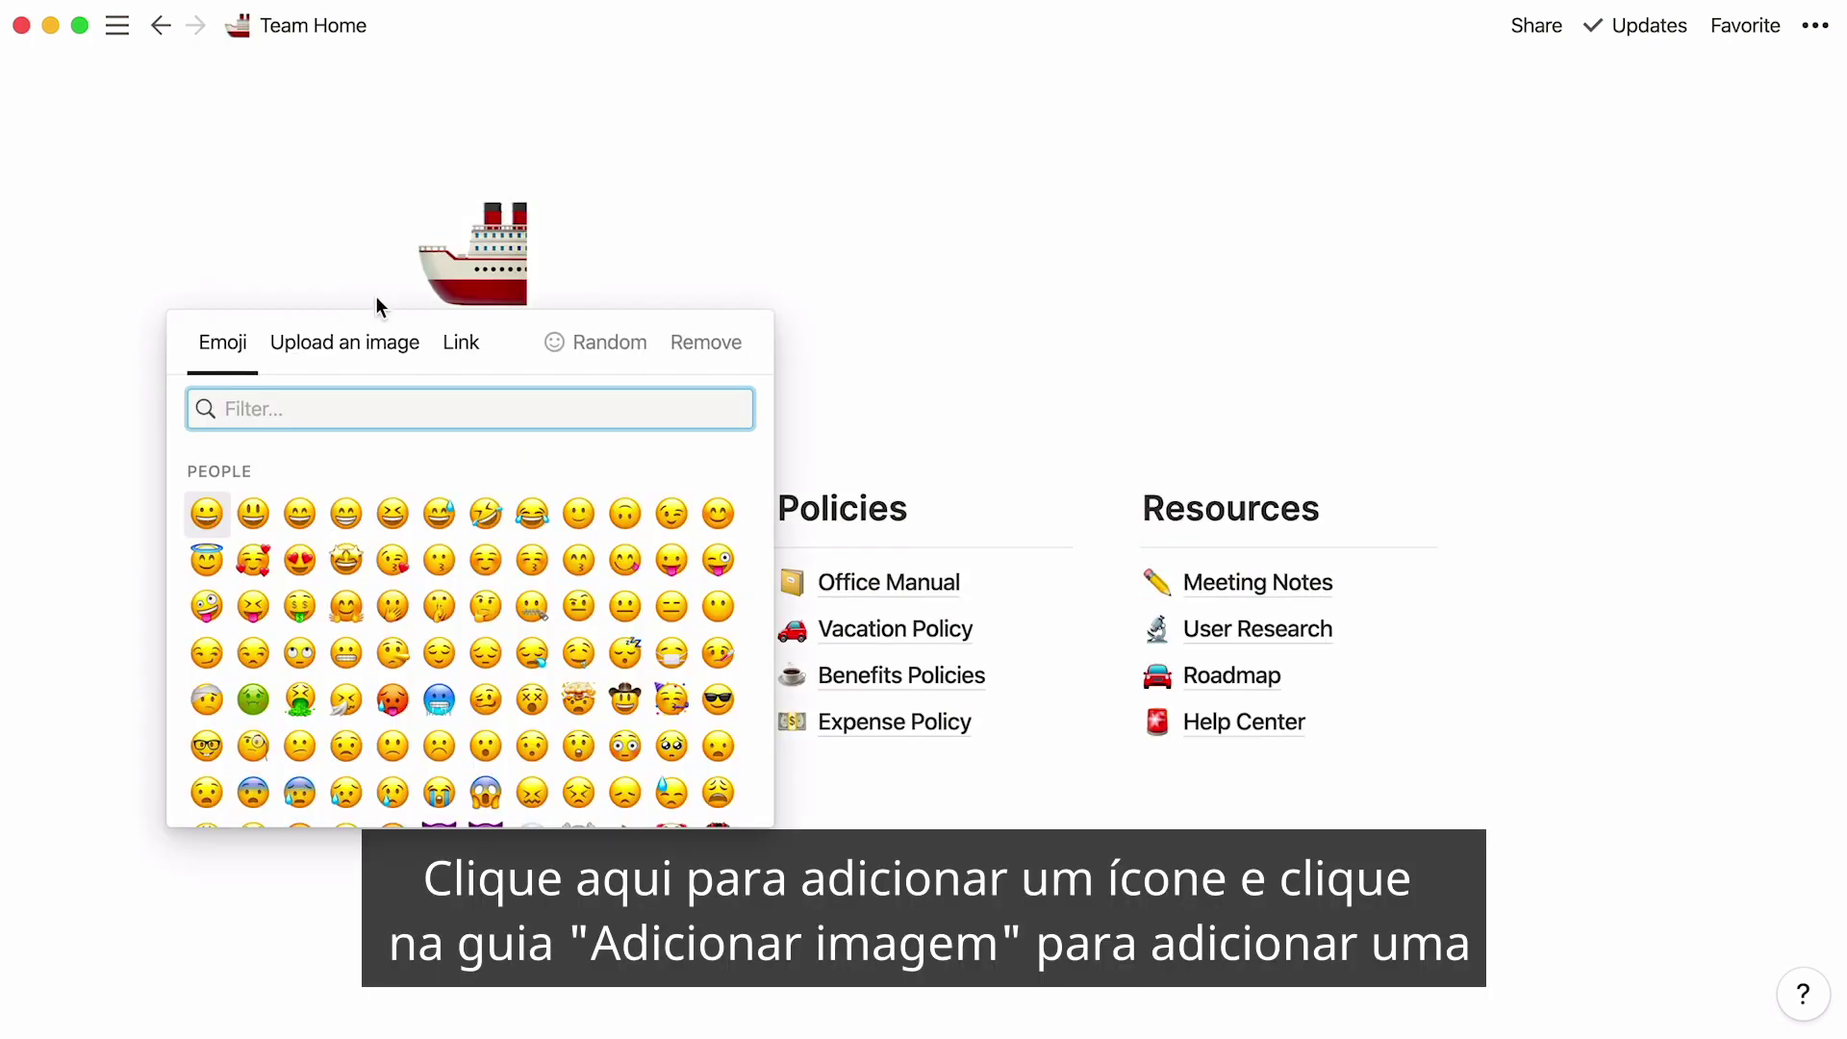
click(339, 344)
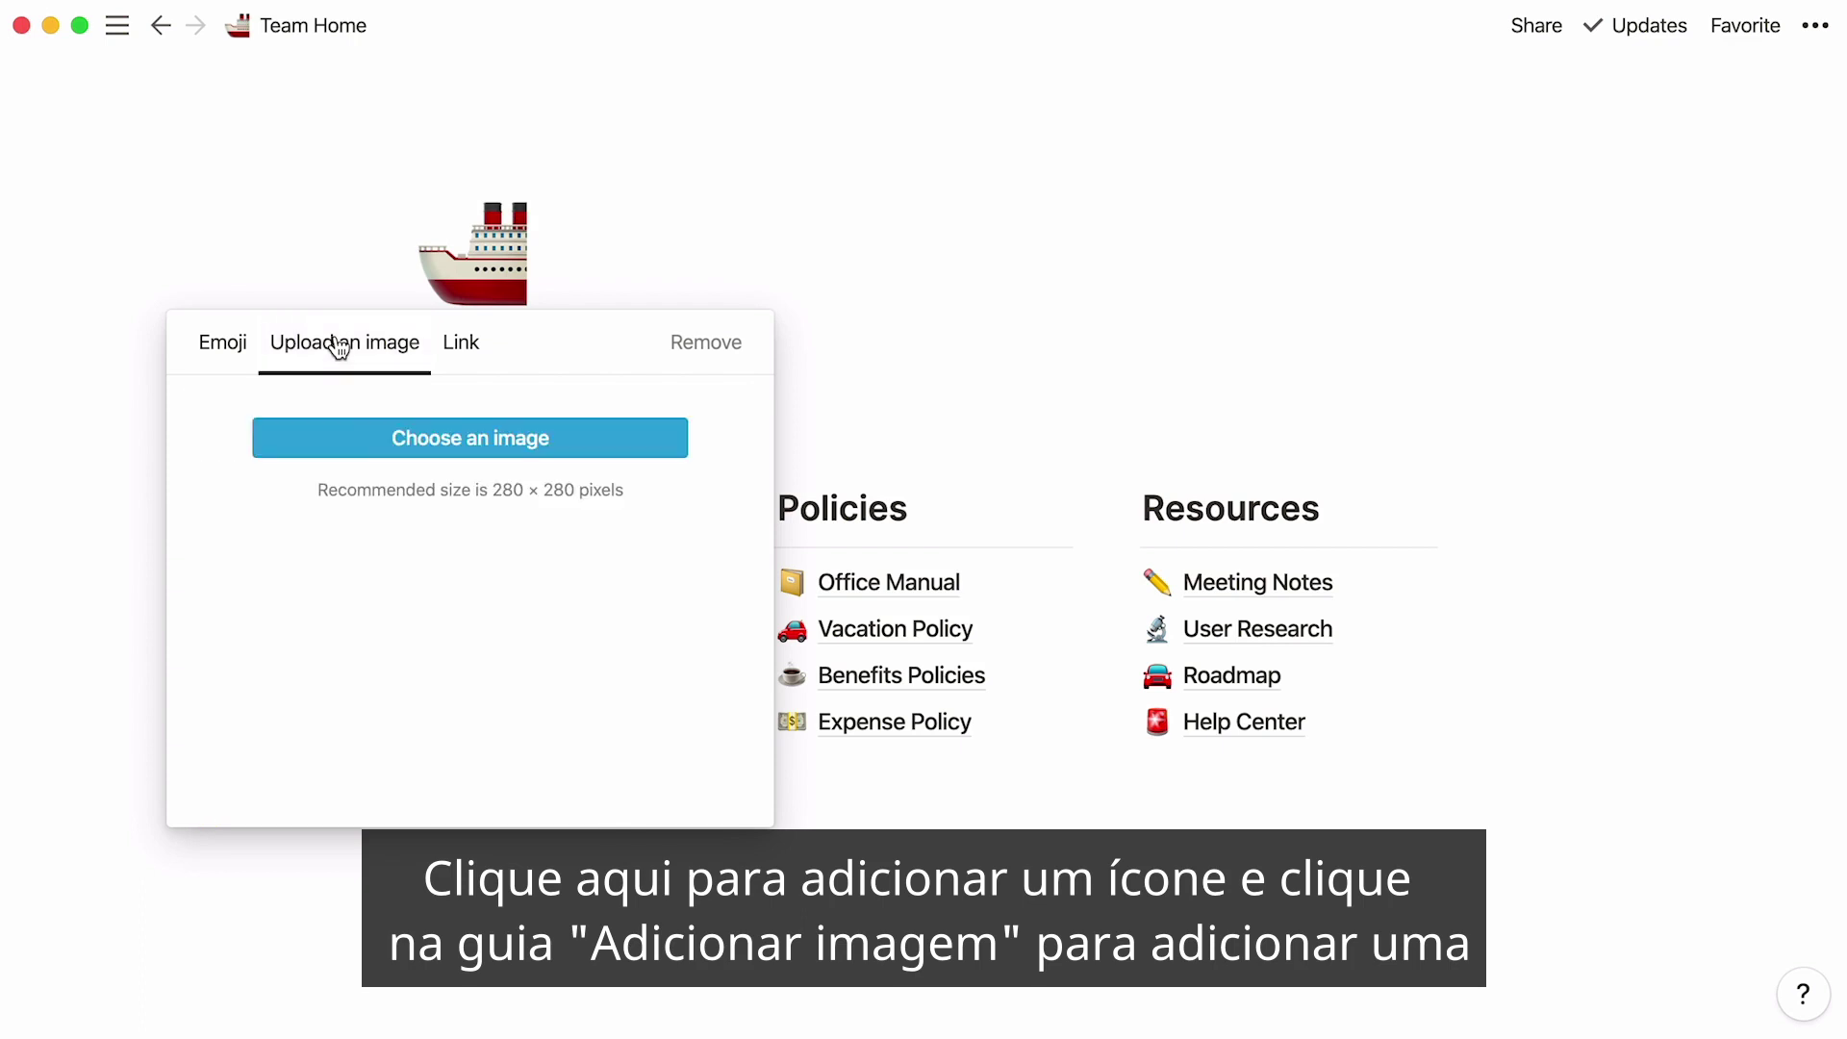
click(363, 433)
key(Return)
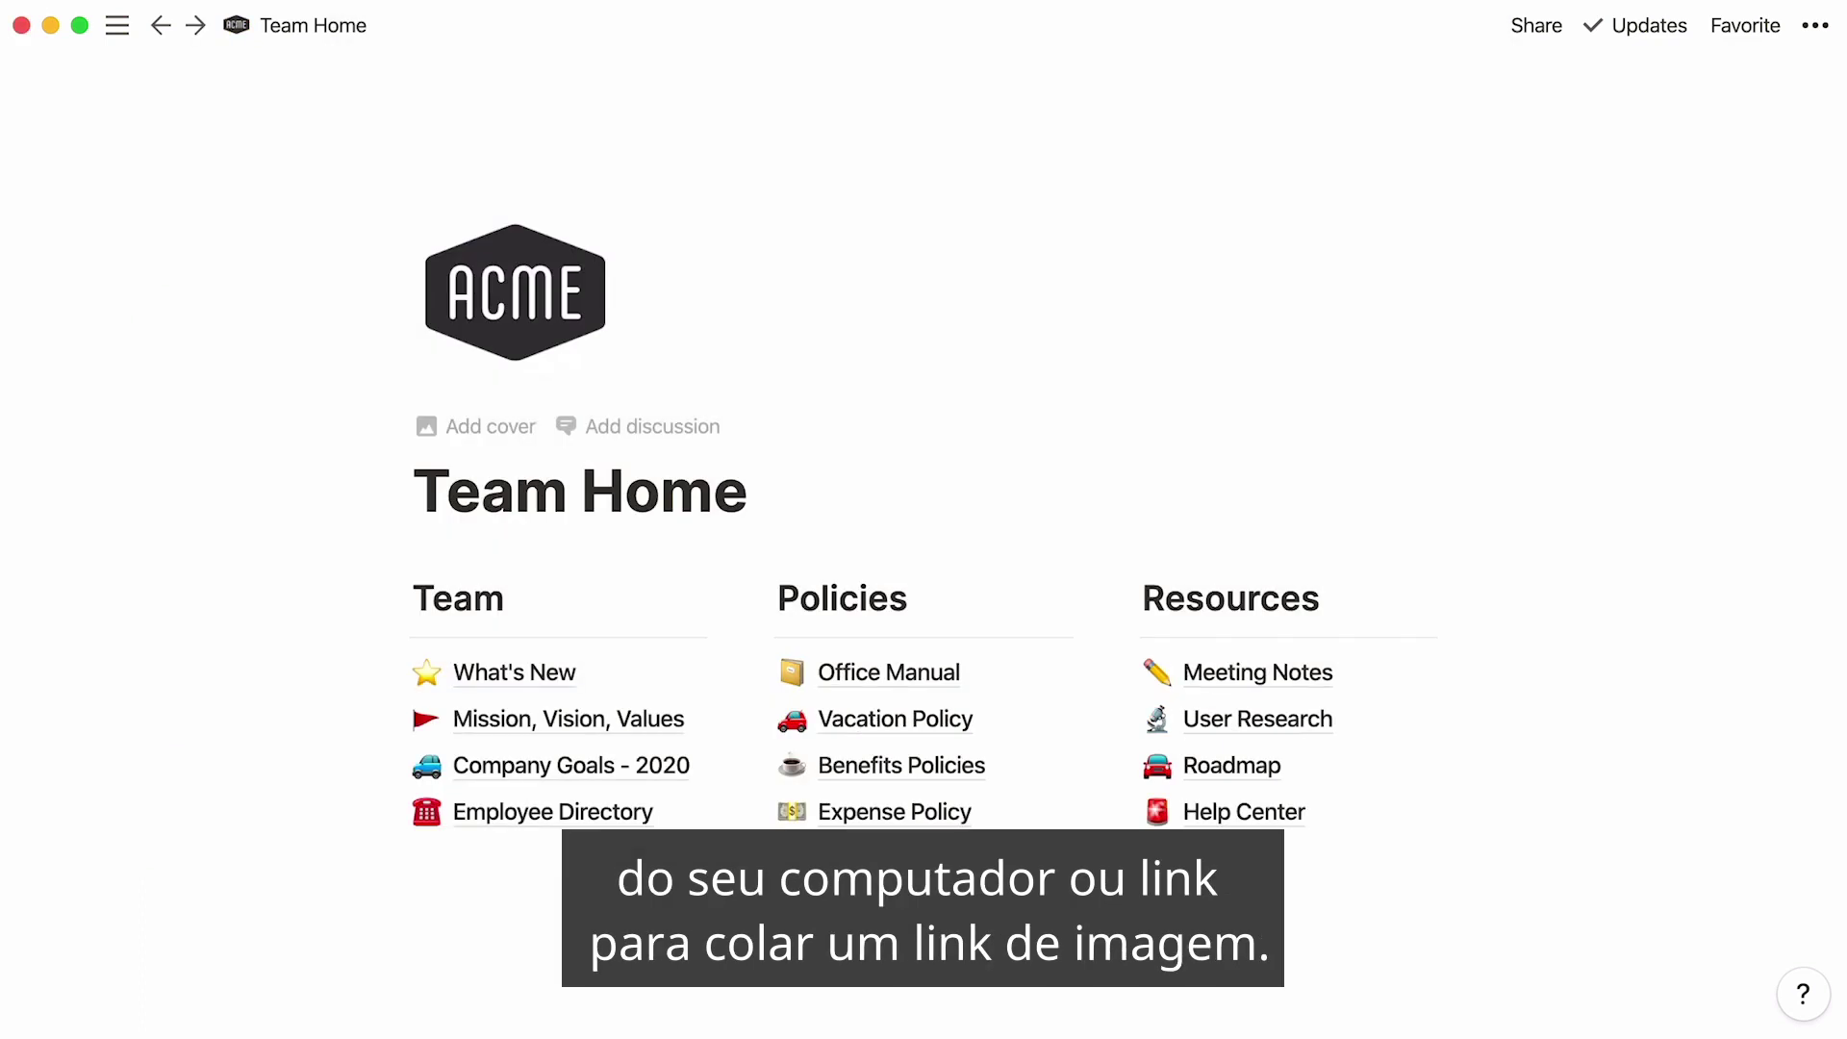
click(511, 318)
click(510, 435)
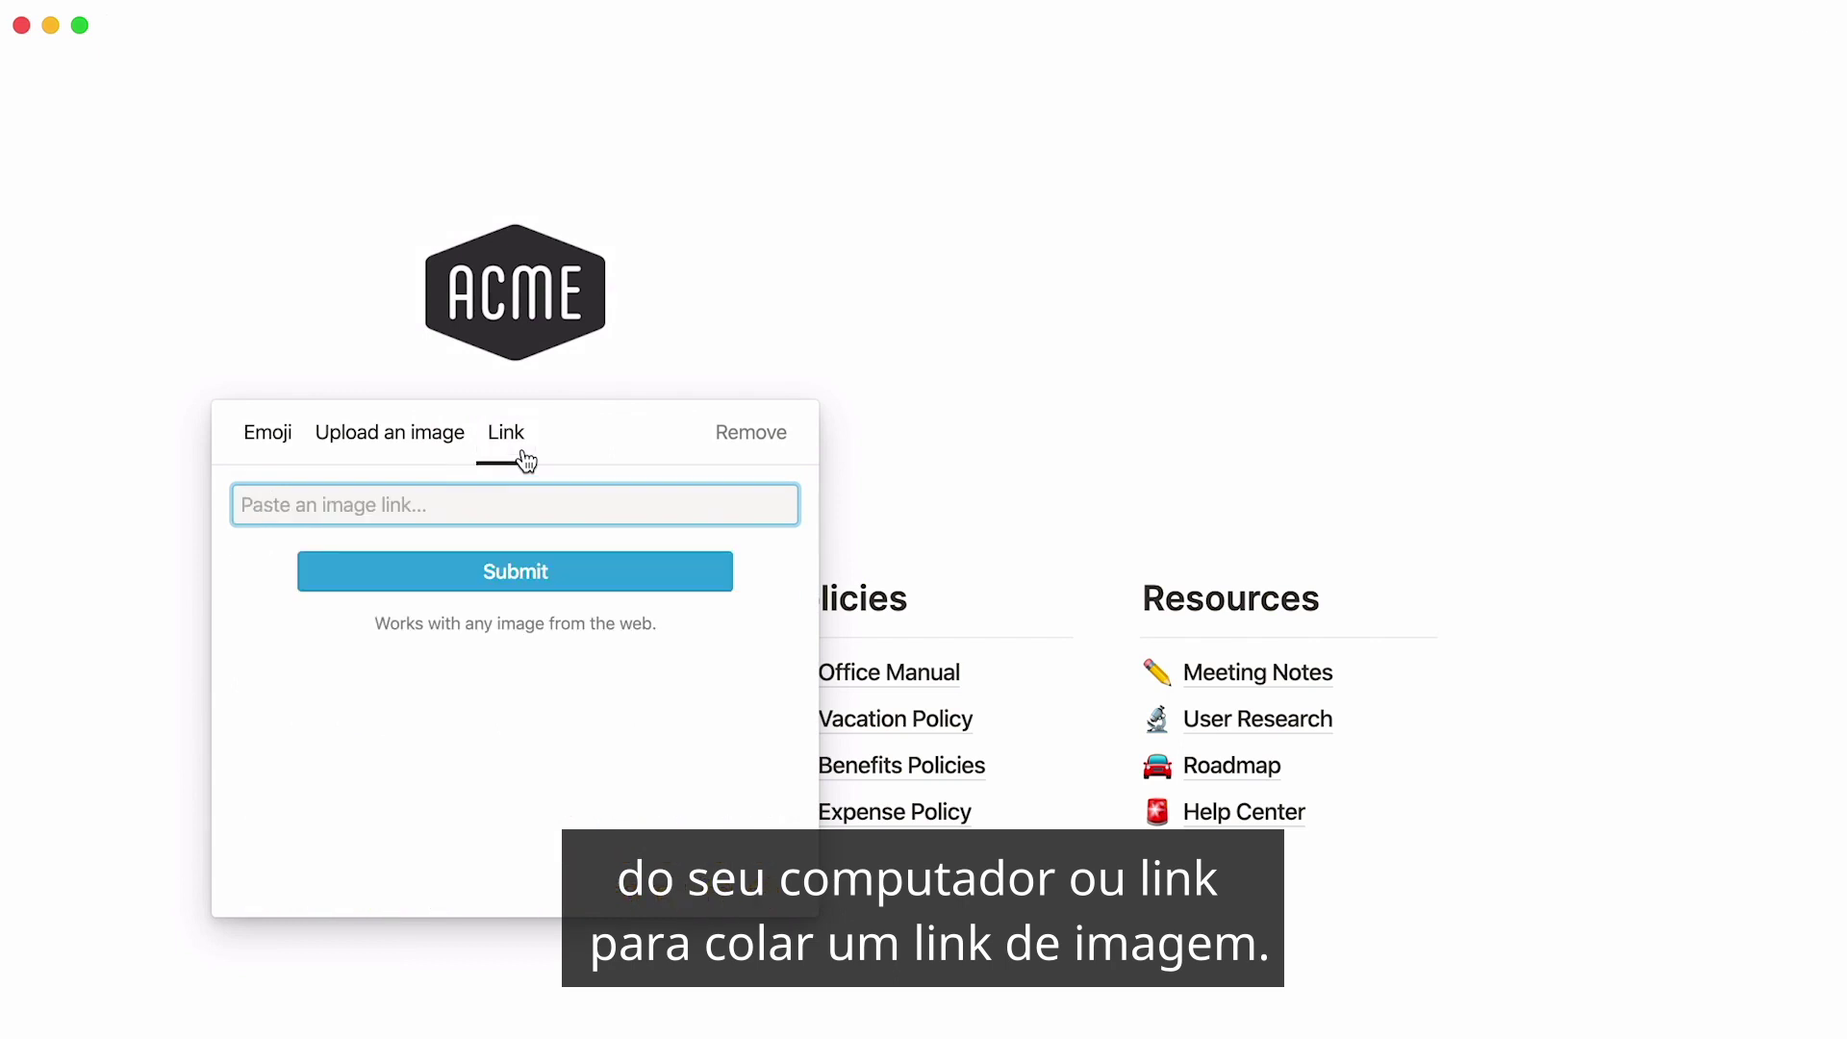
click(693, 314)
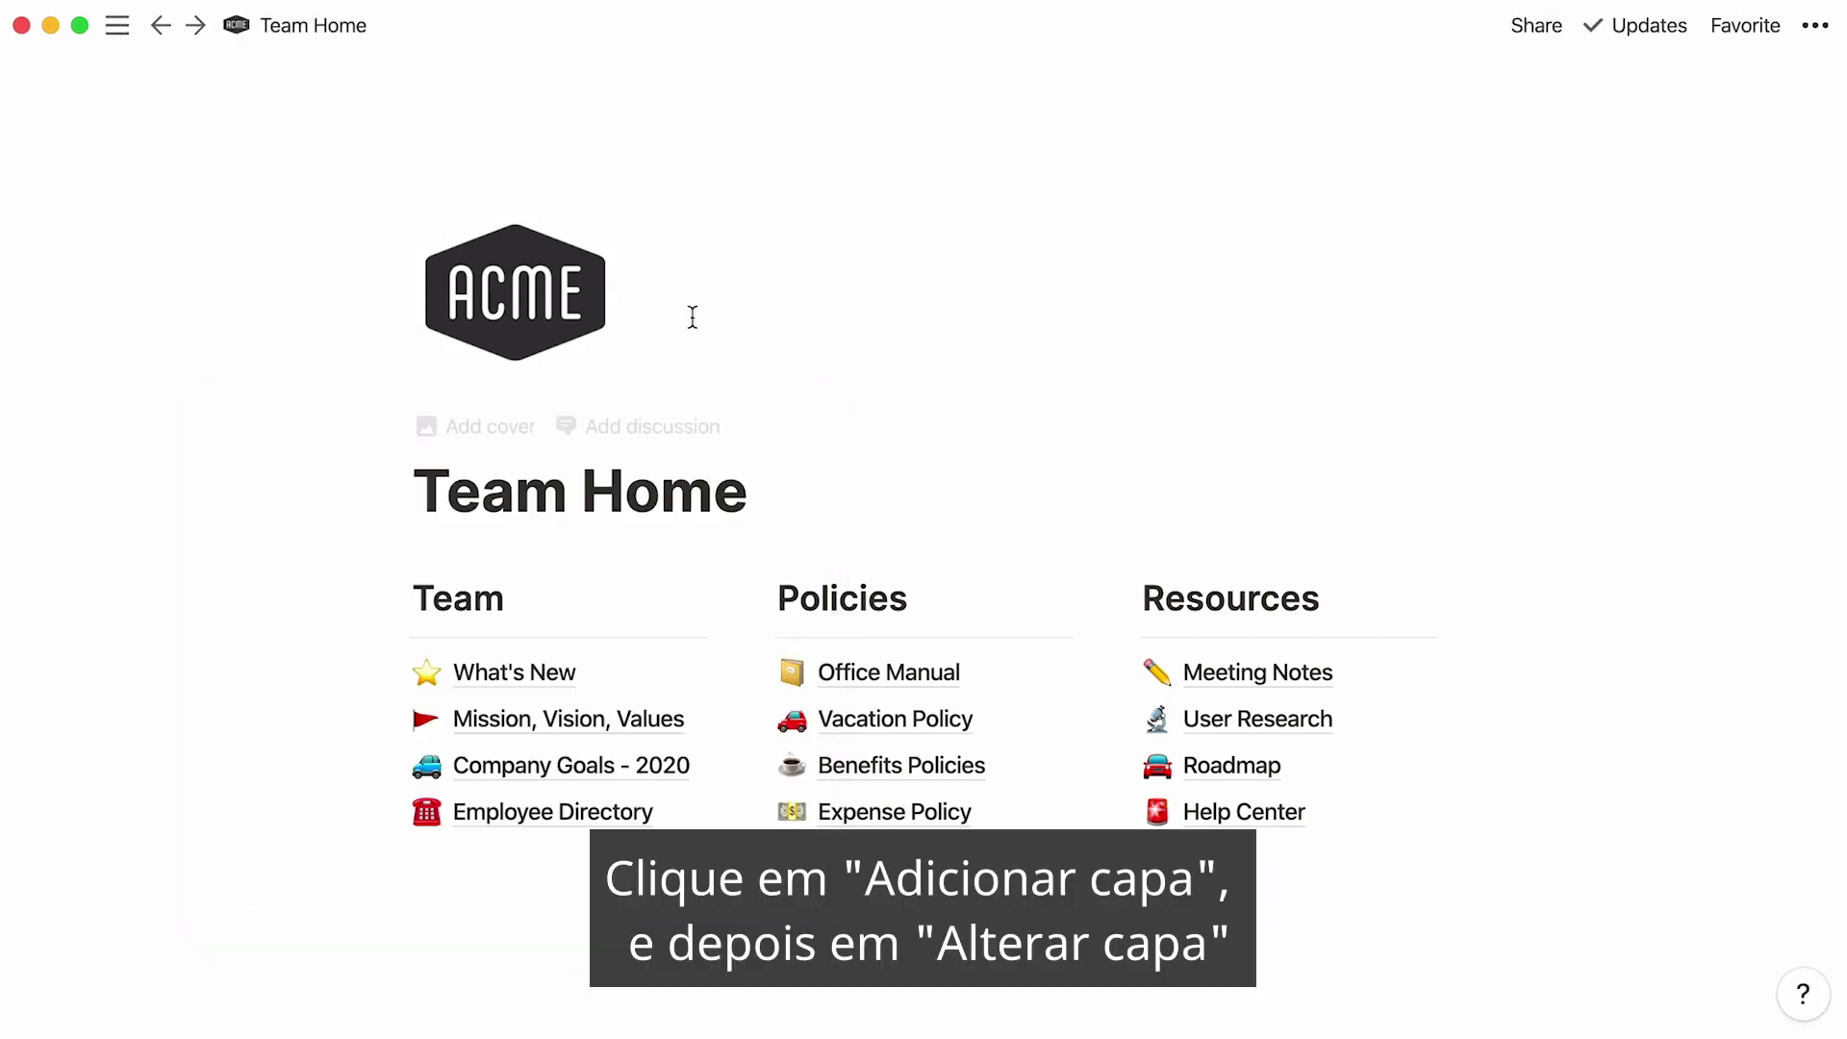
- Upload team.jpeg as the Team Home cover photo
click(495, 428)
click(1213, 344)
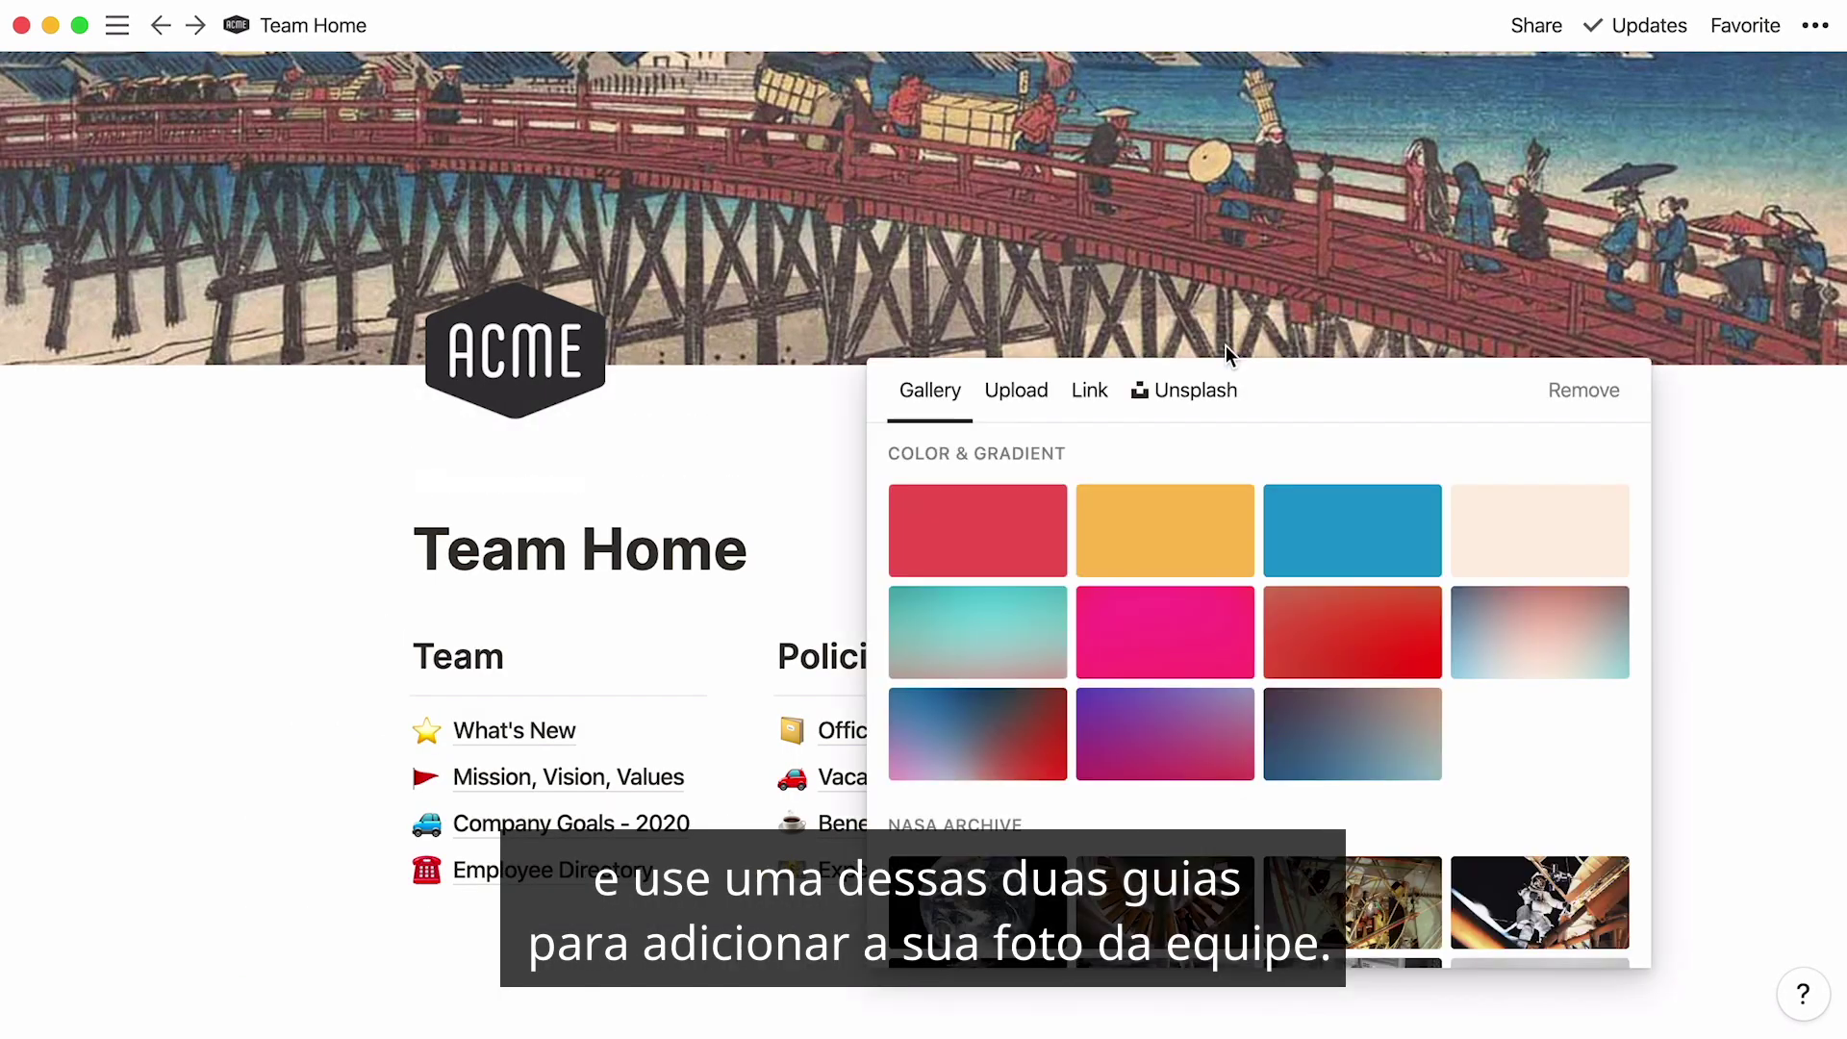
click(1085, 396)
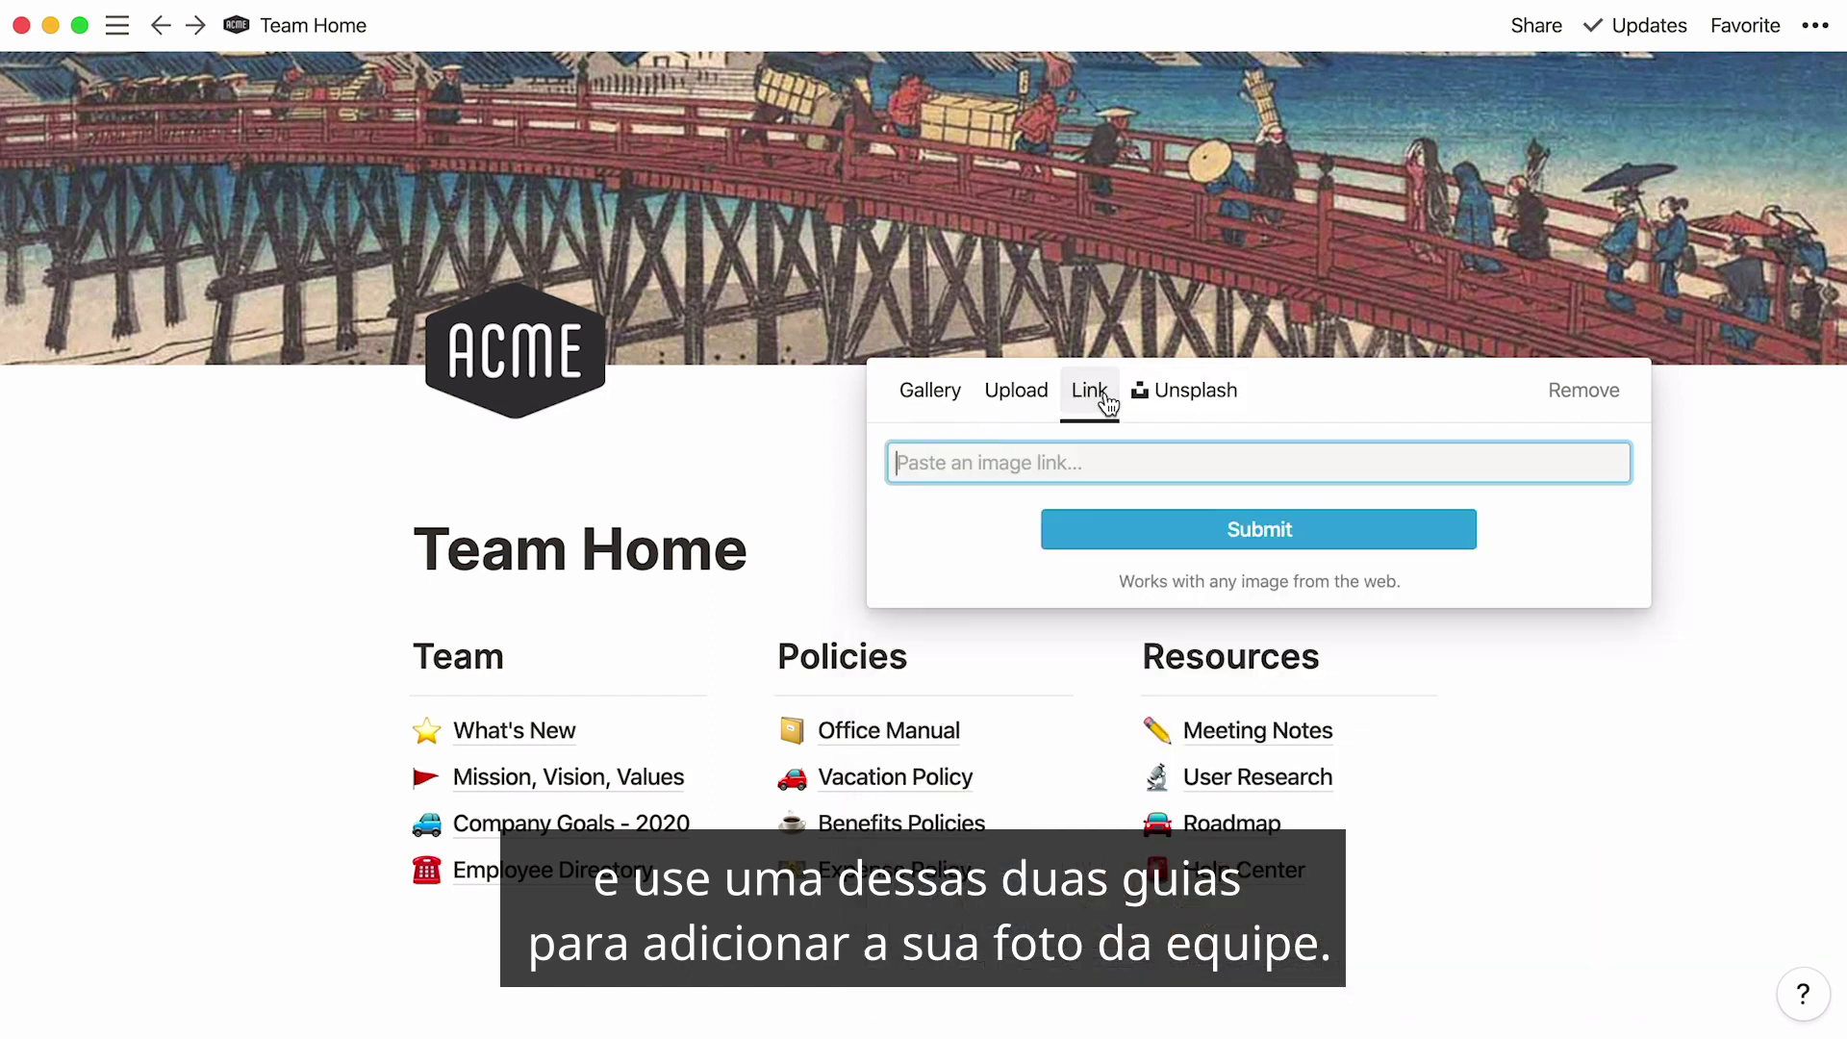
click(1018, 392)
click(1093, 495)
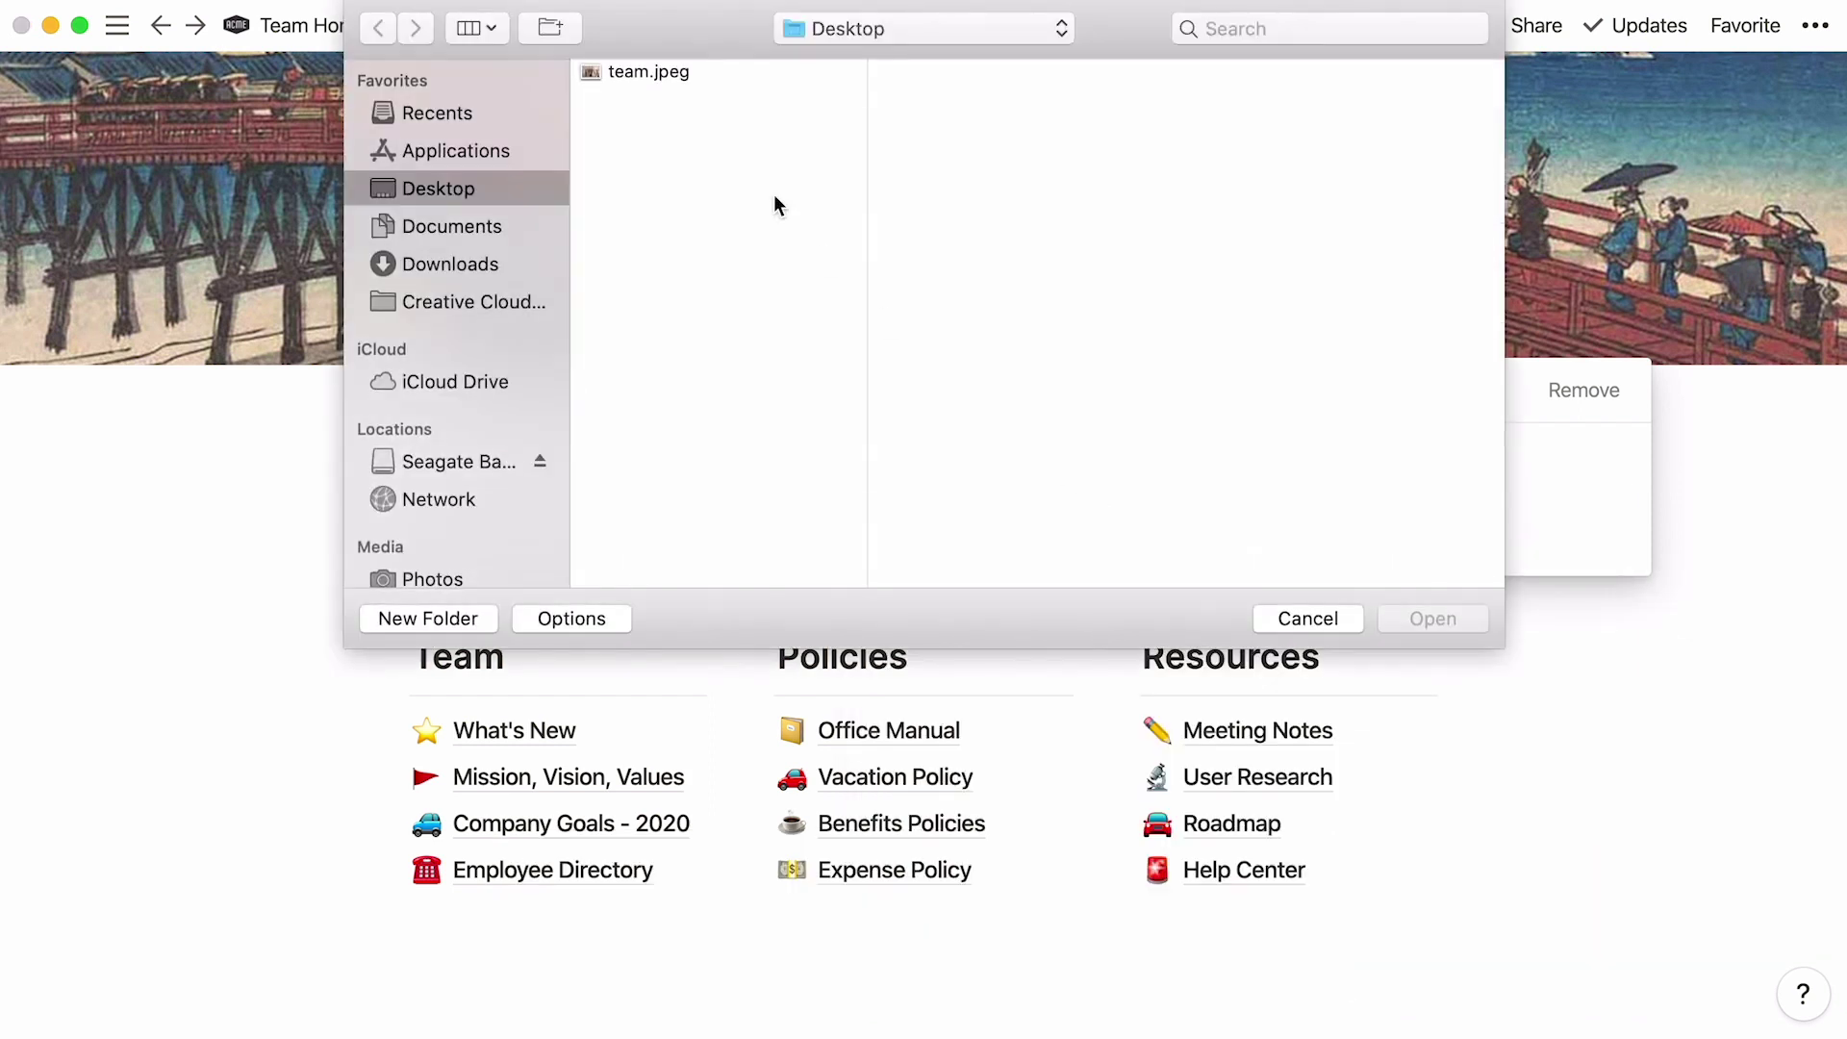
double_click(687, 69)
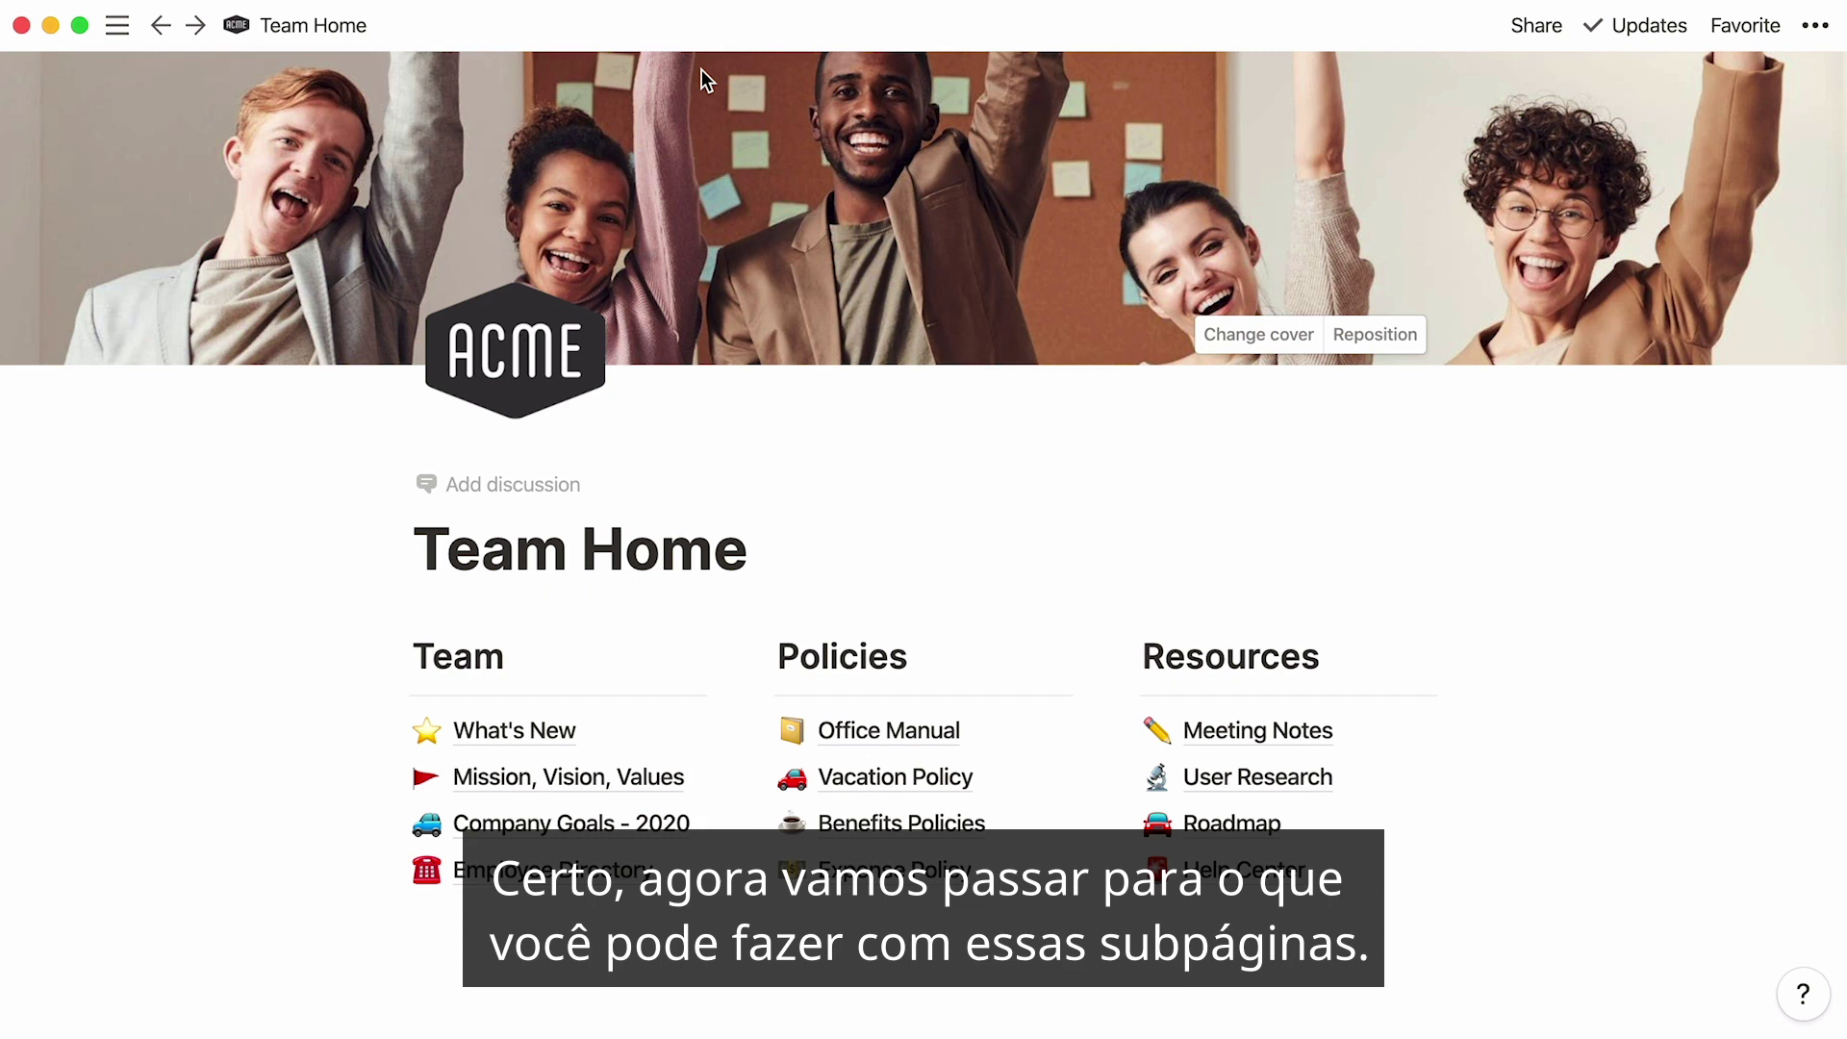
click(911, 774)
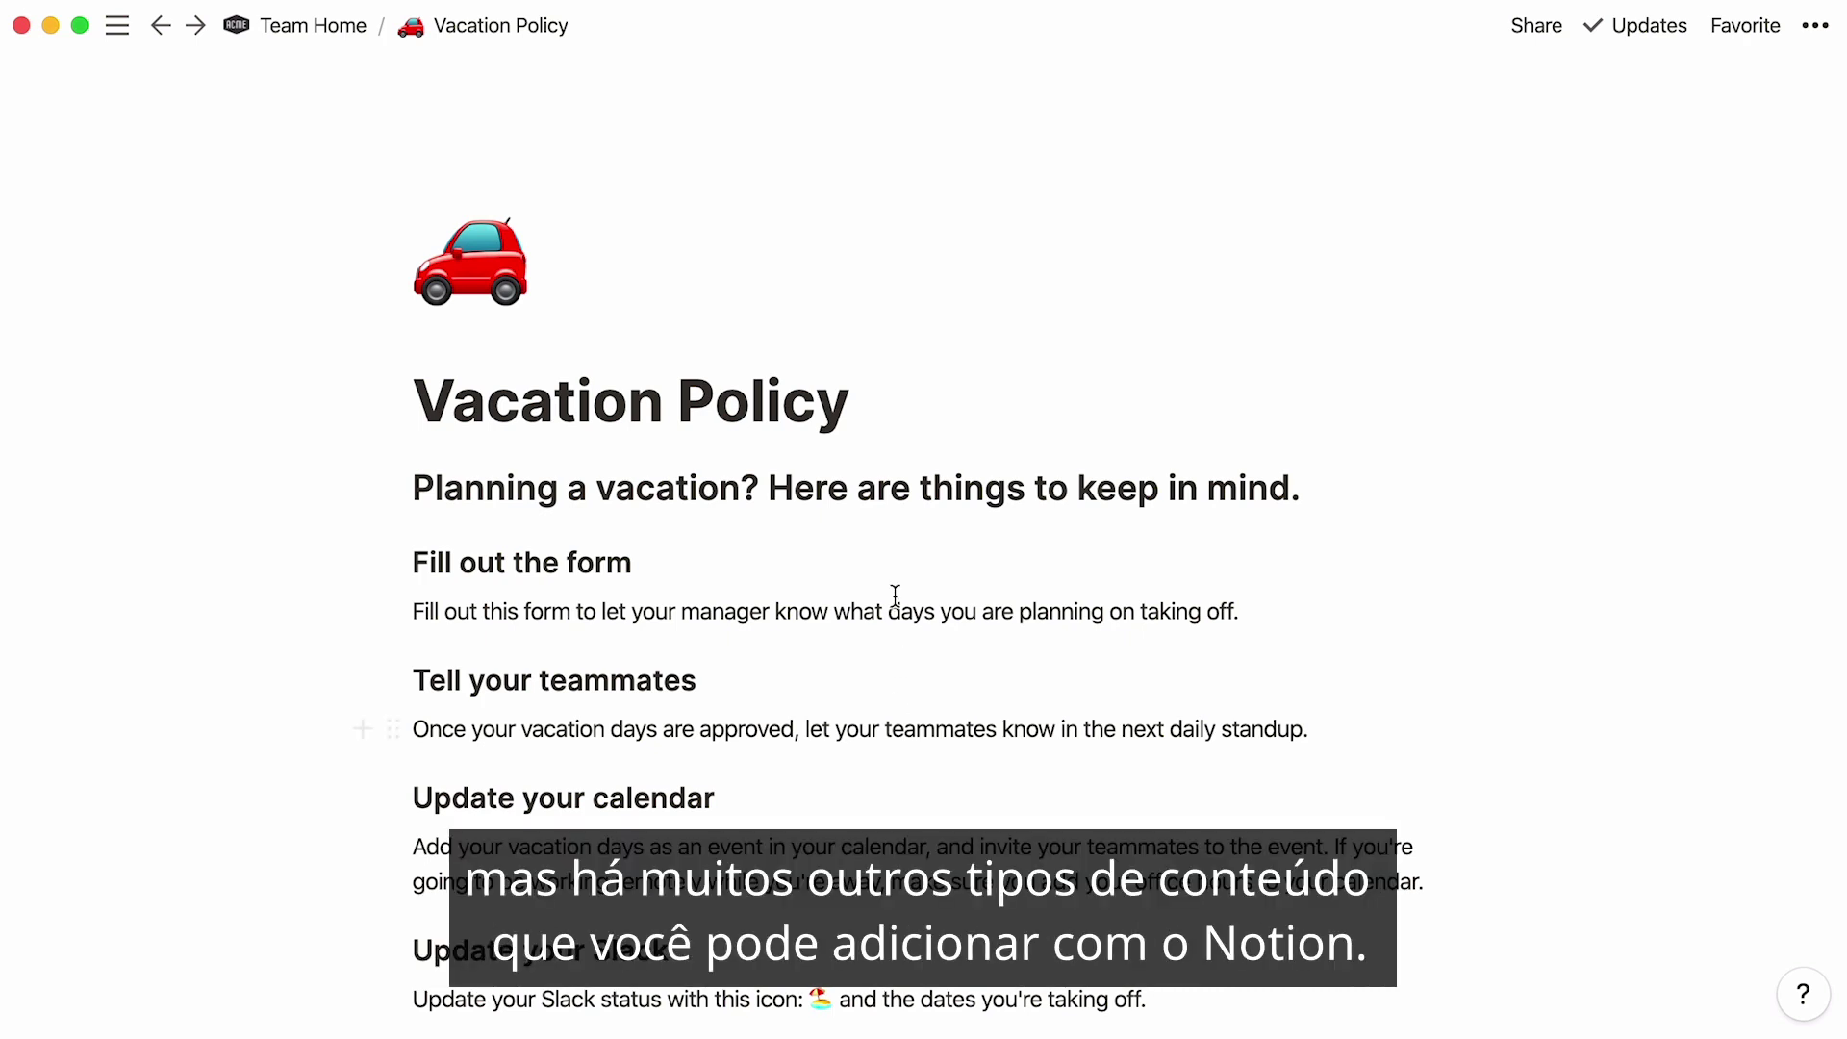
- Insert a callout block under the Vacation Policy title, then add an empty block below the title
click(895, 402)
key(Return)
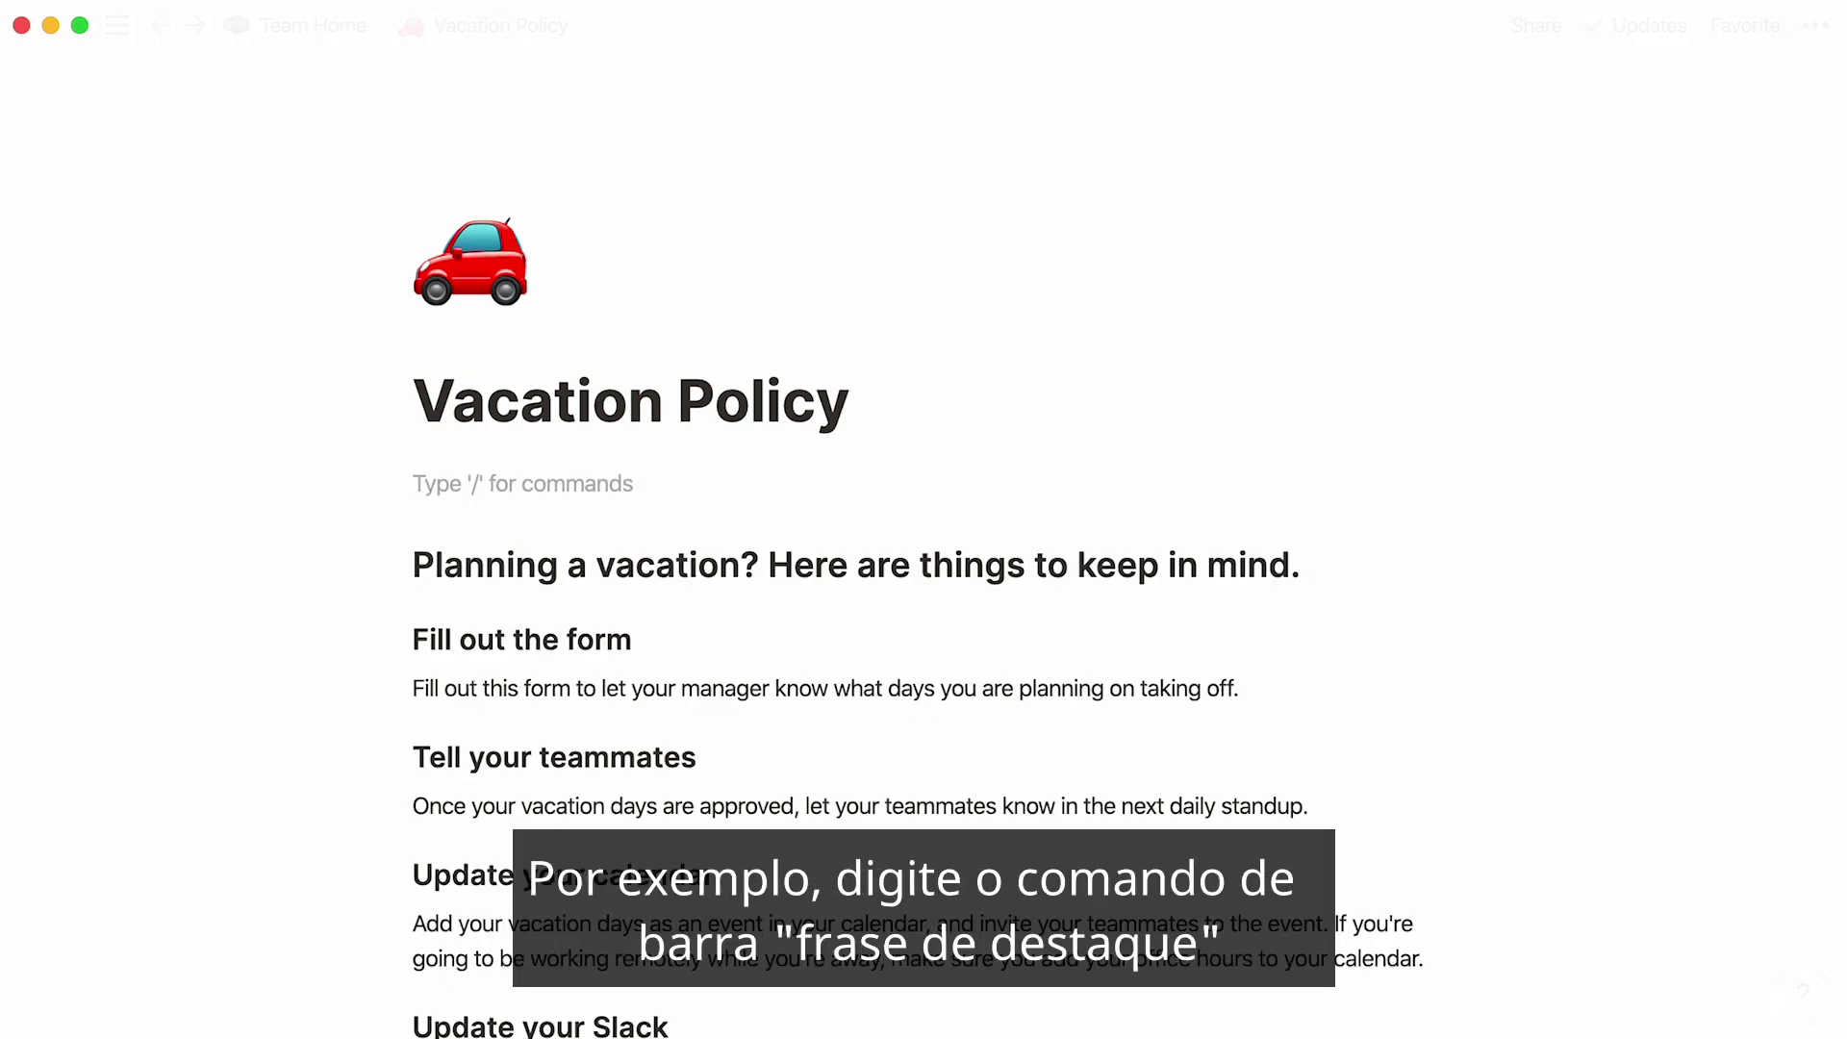
text(/)
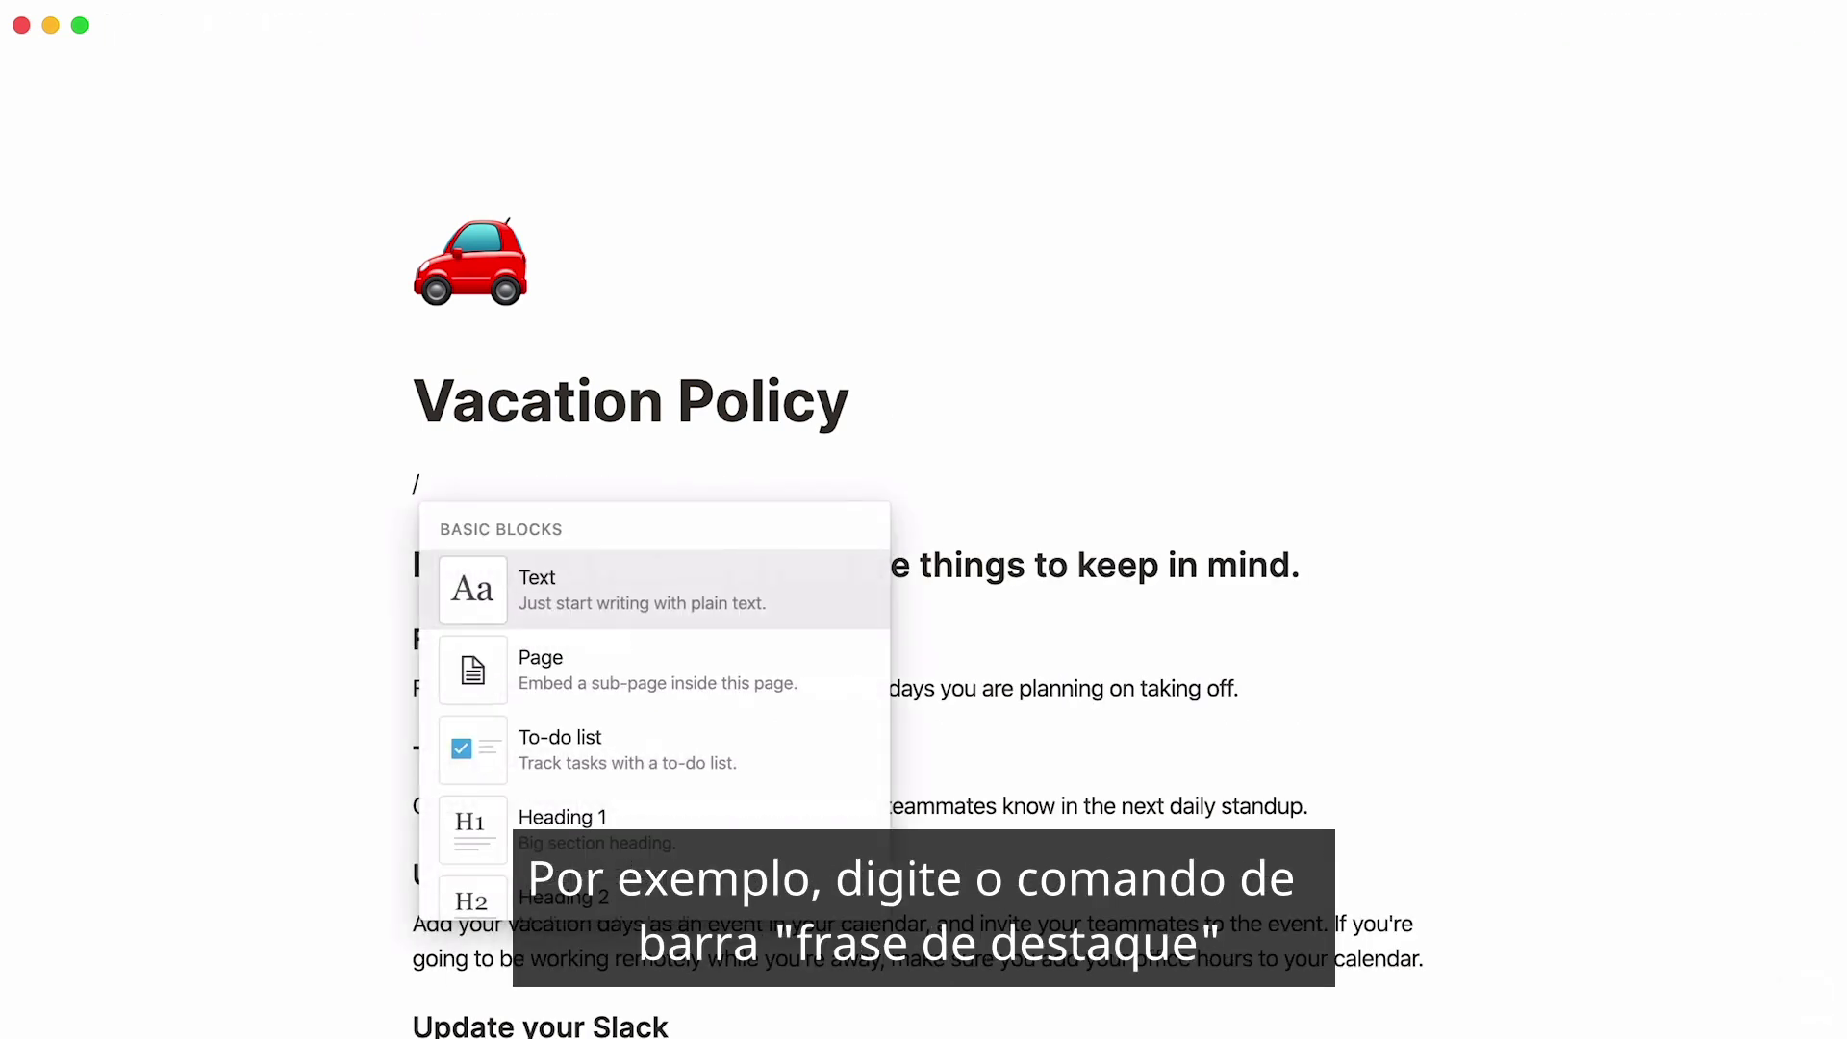
text(callout)
key(Return)
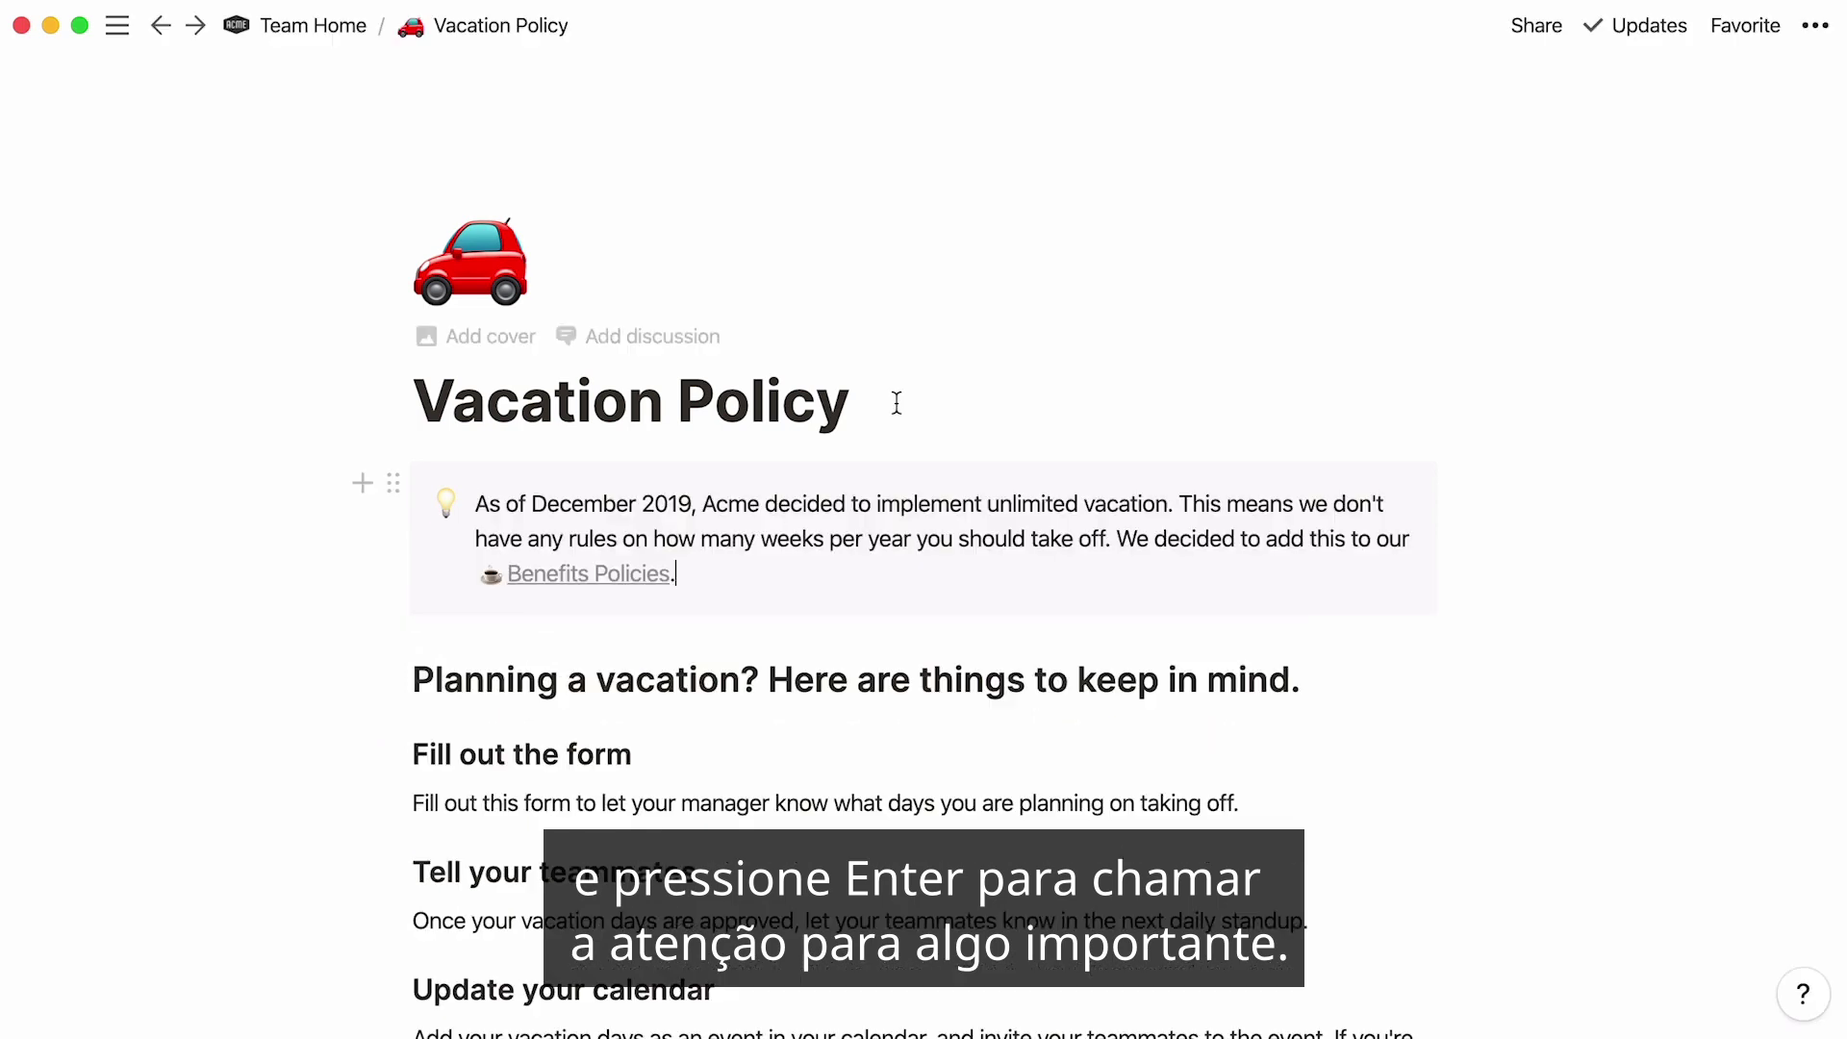
click(894, 400)
key(Return)
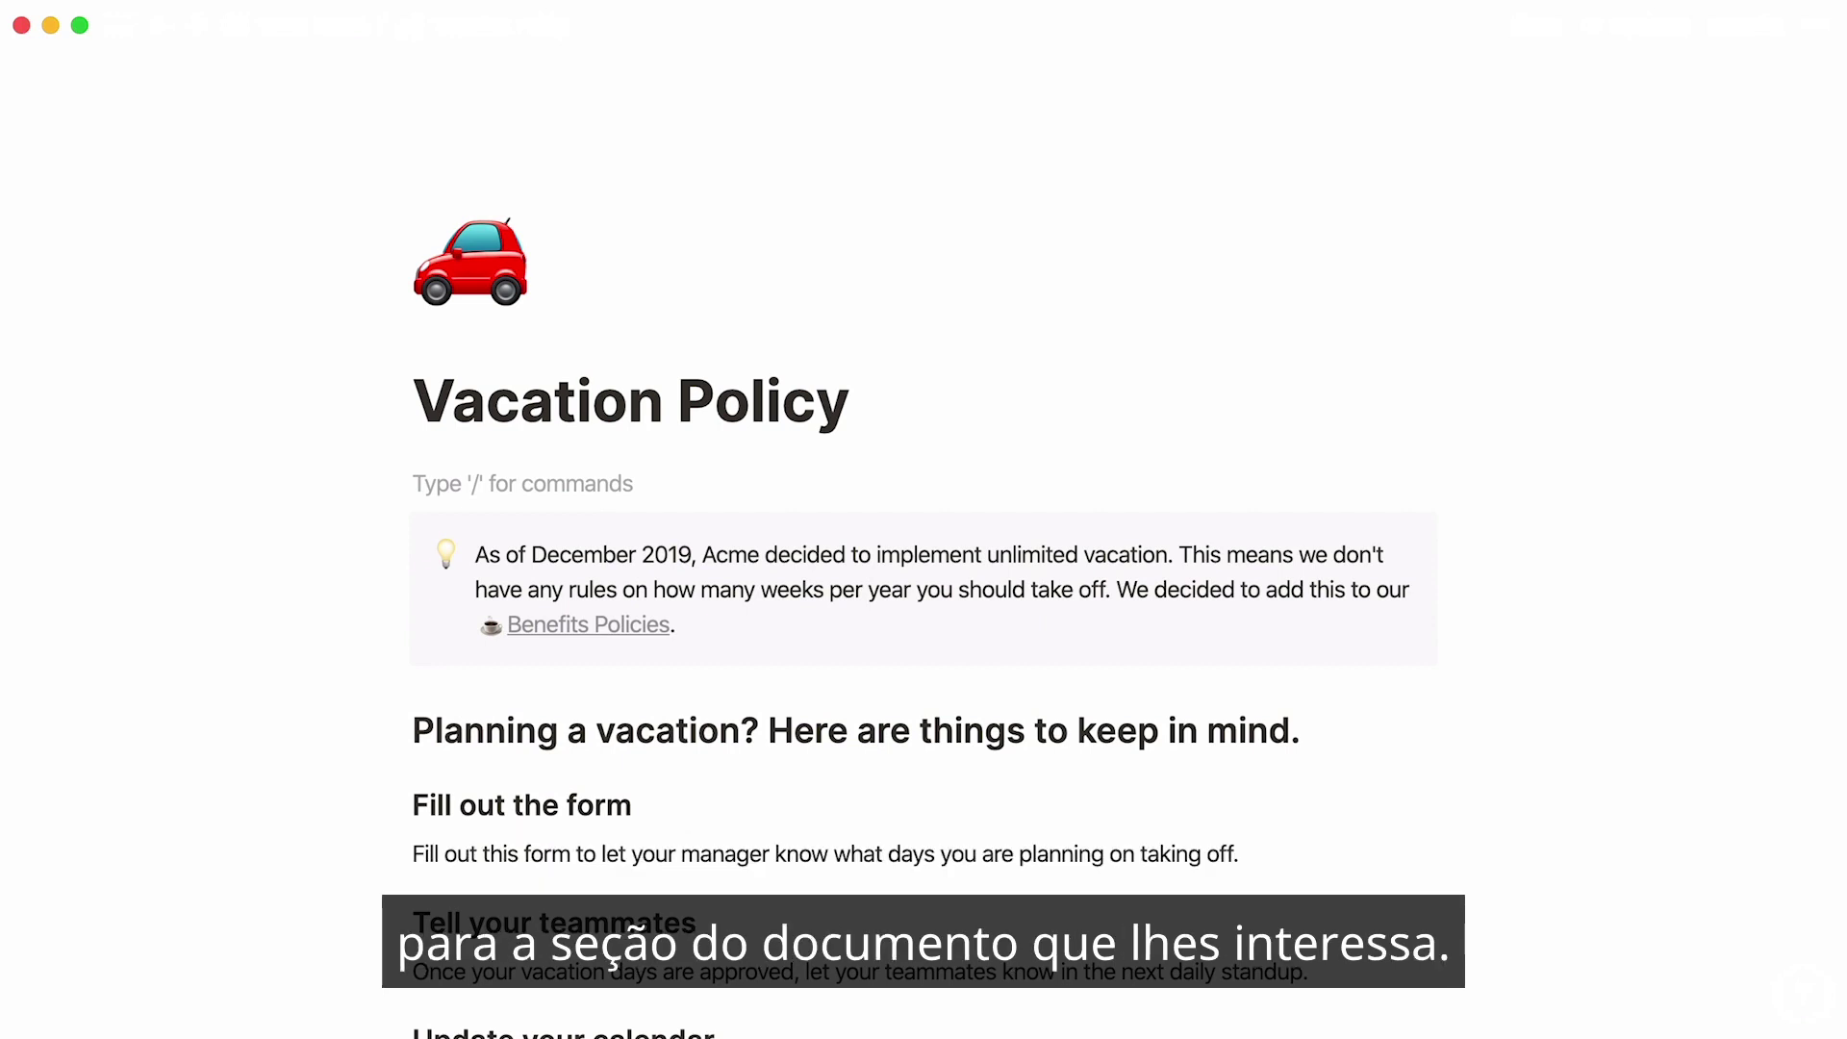
- Insert a /toc table of contents and test its Update your calendar and Set up OOO email links
text(/)
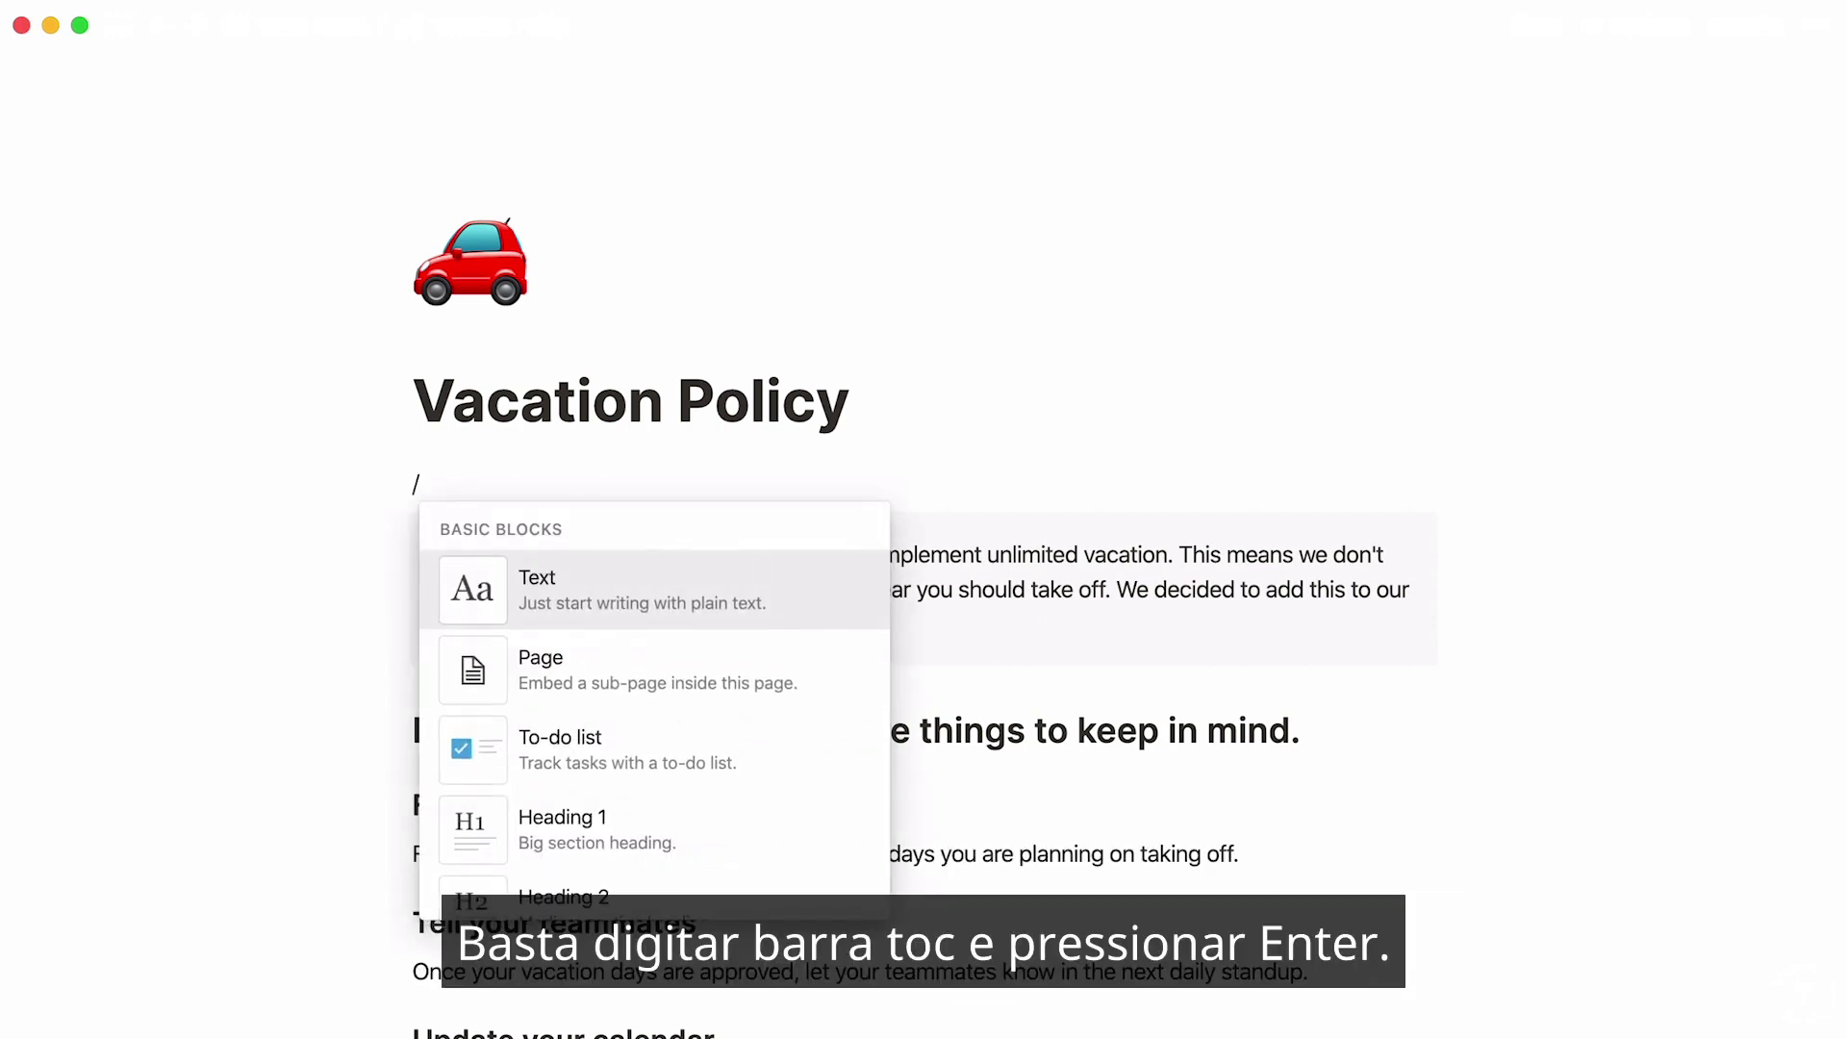
text(toc)
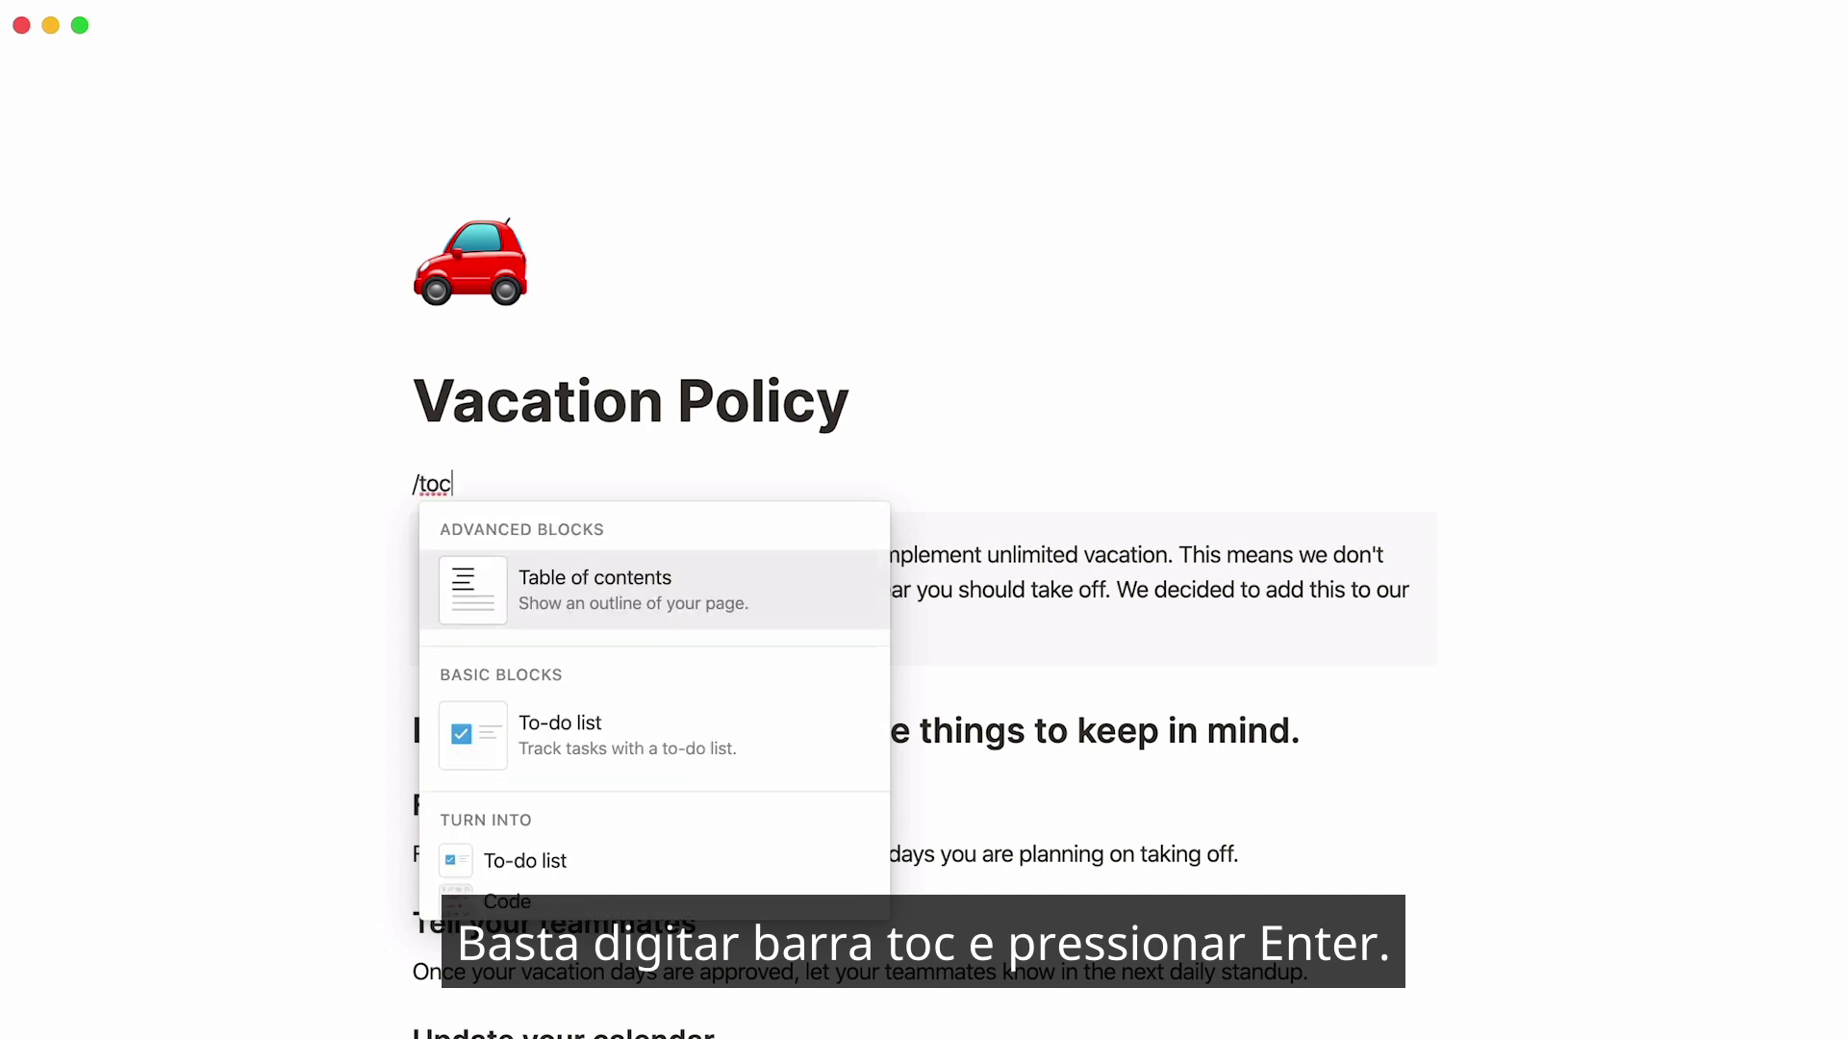
key(Return)
click(587, 613)
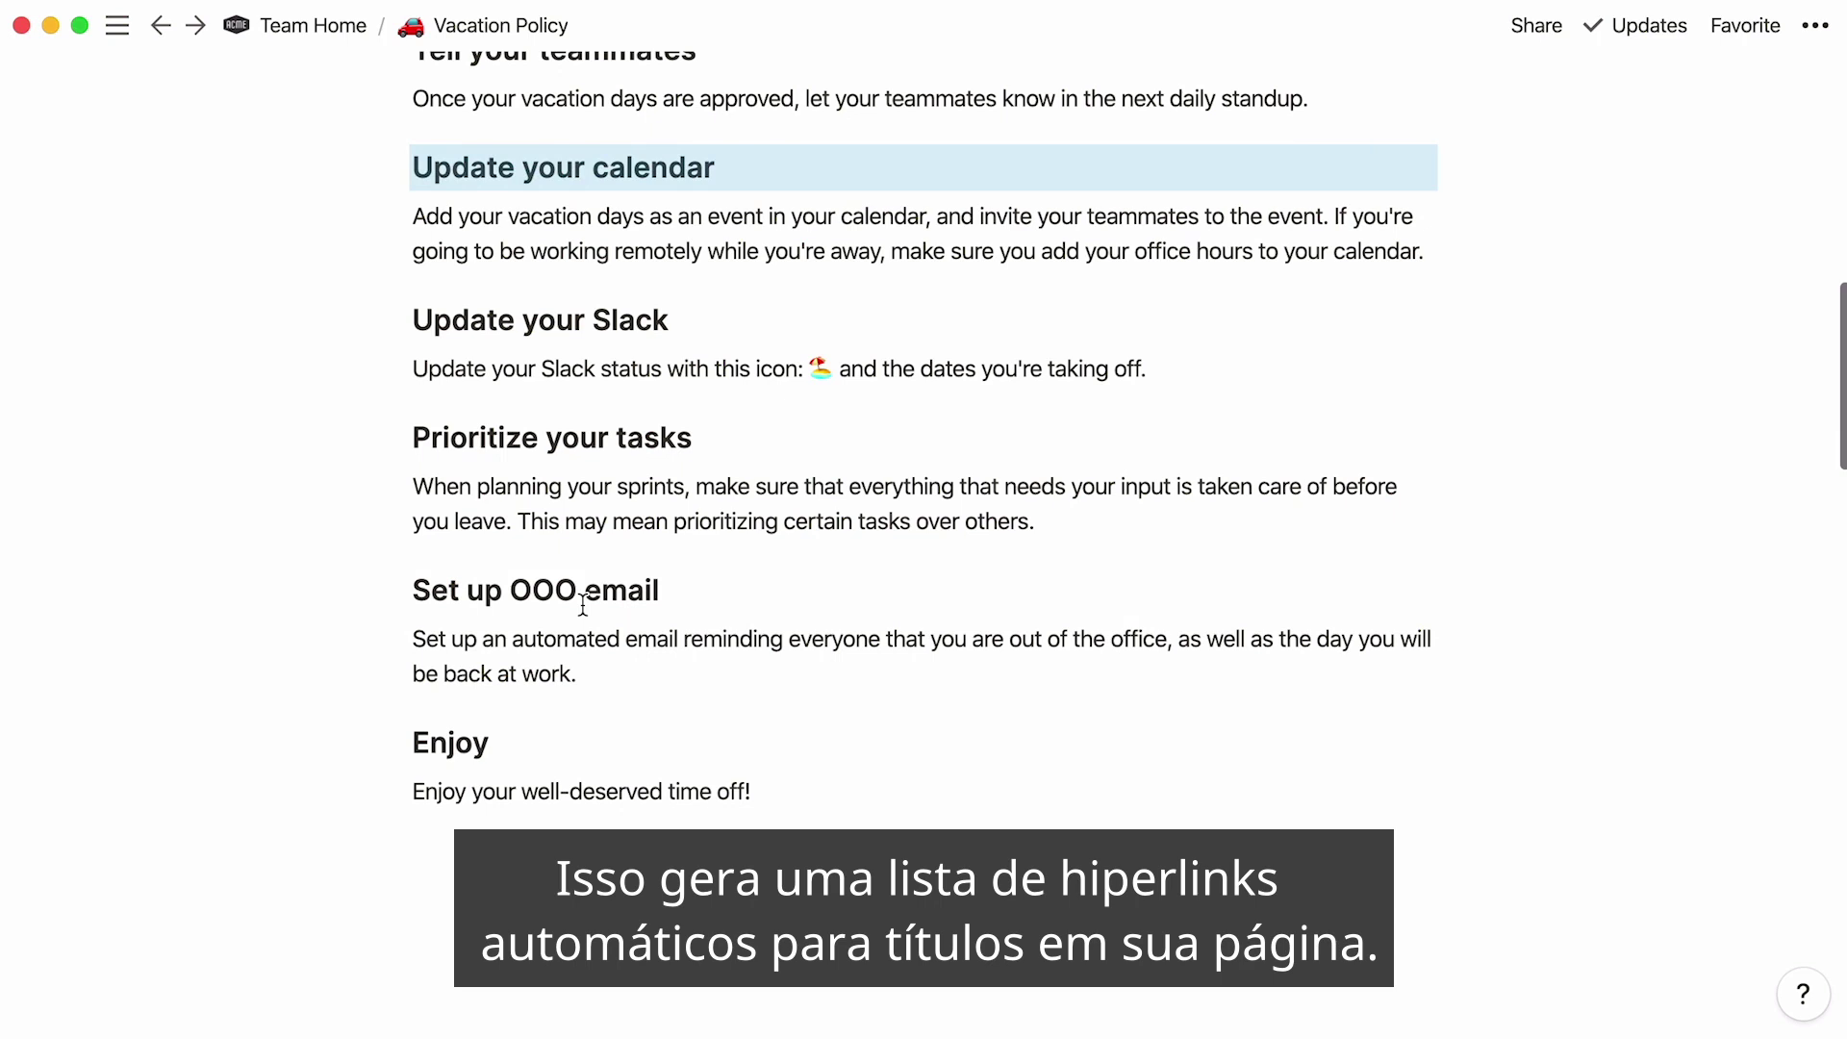
scroll(582, 604, up, 15)
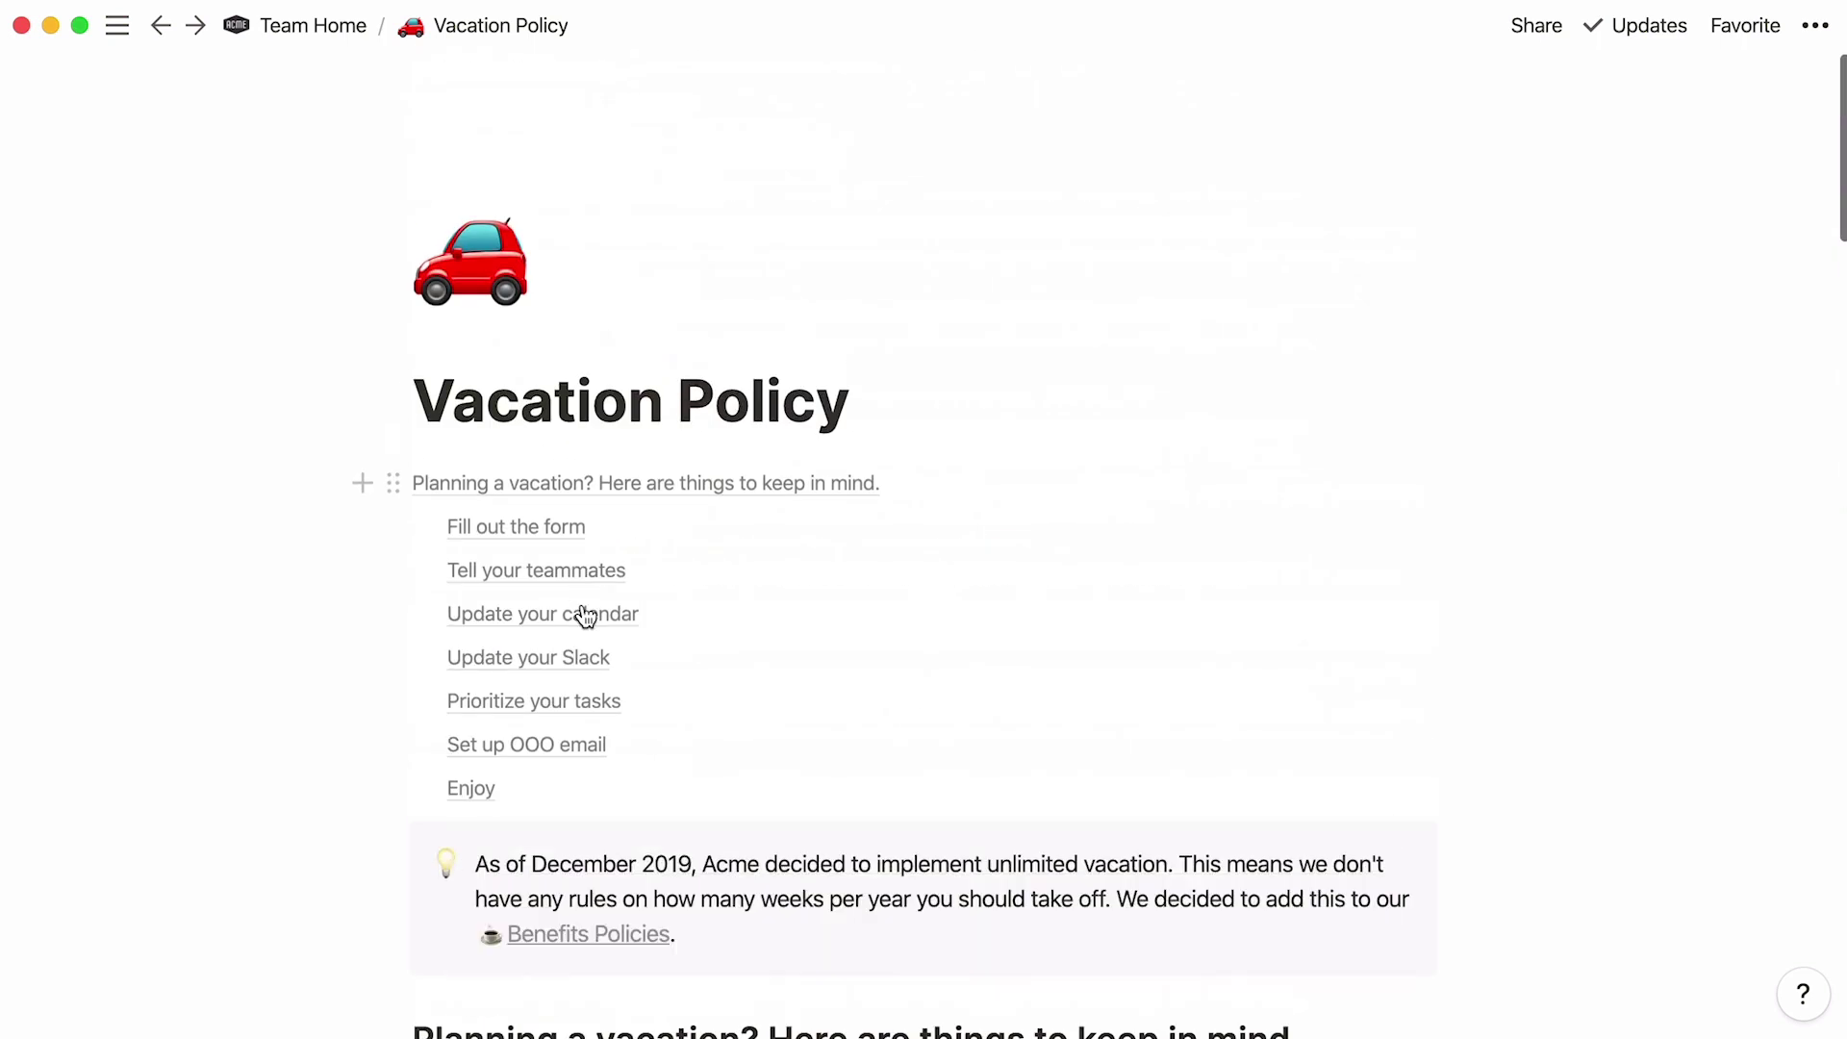
click(528, 738)
scroll(180, 923, down, 5)
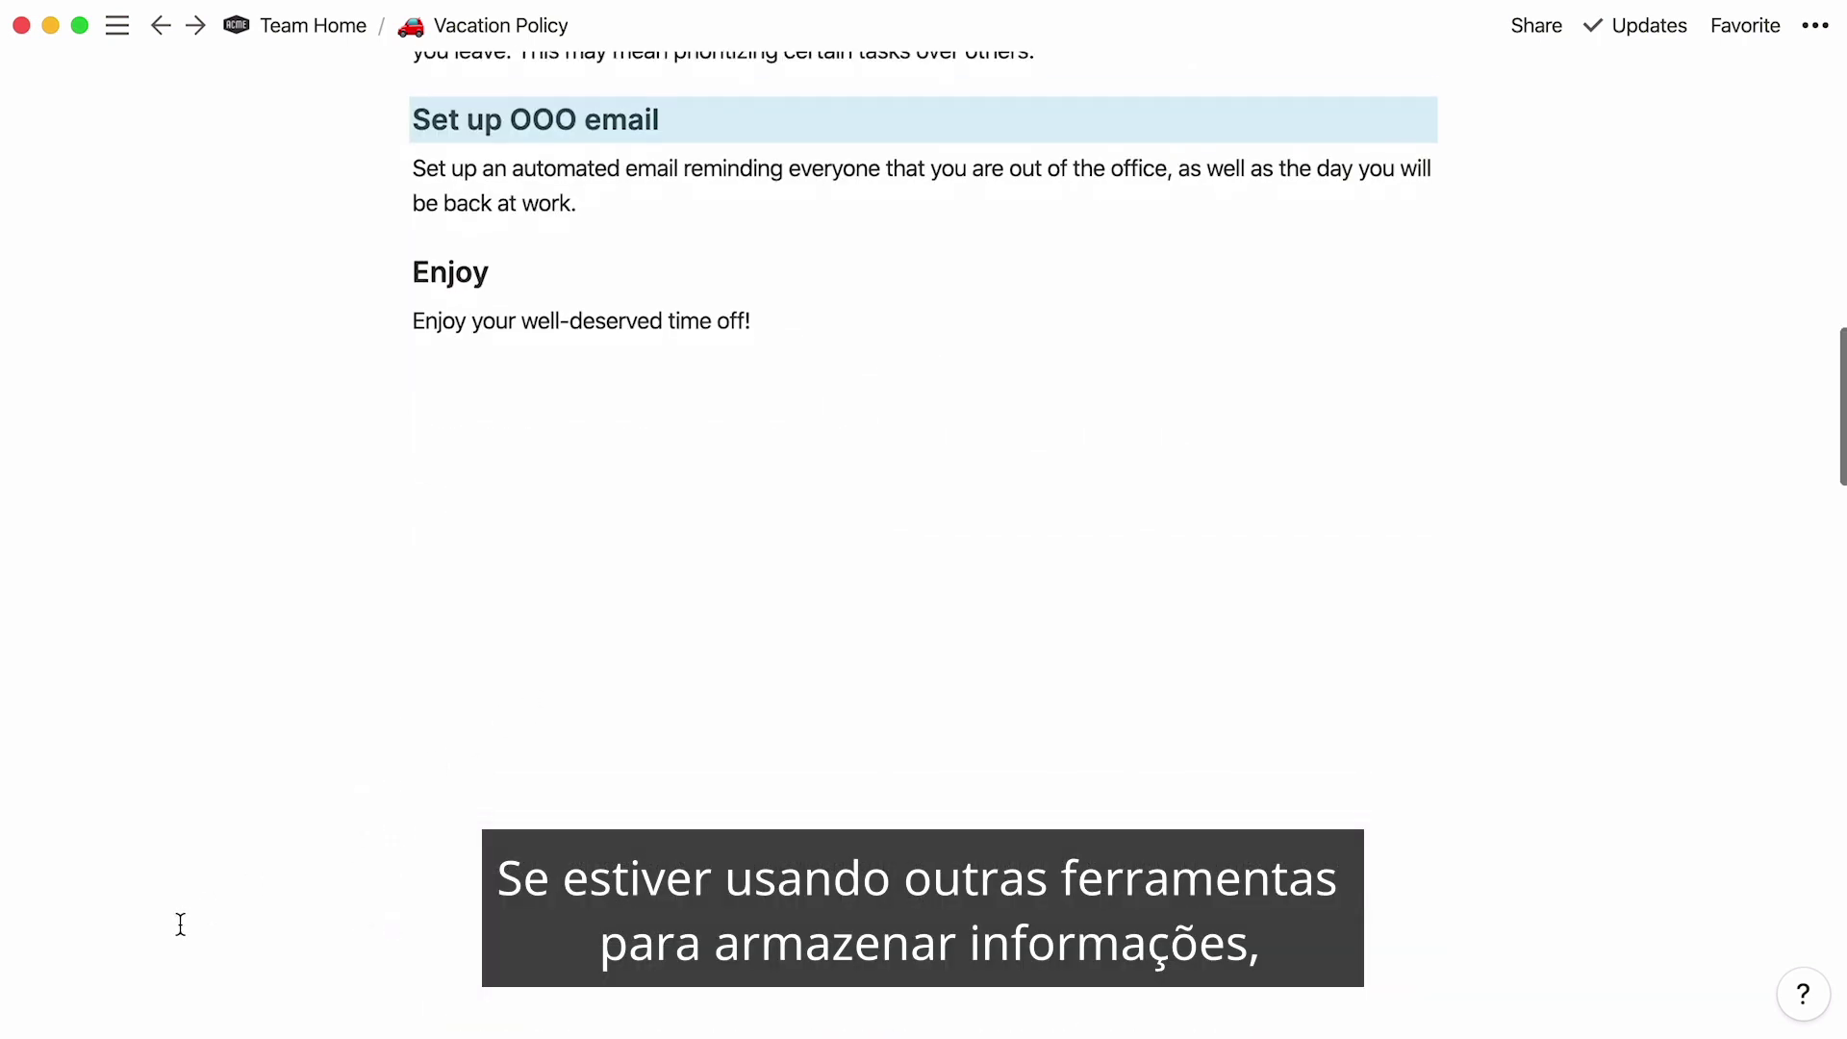
scroll(180, 923, down, 4)
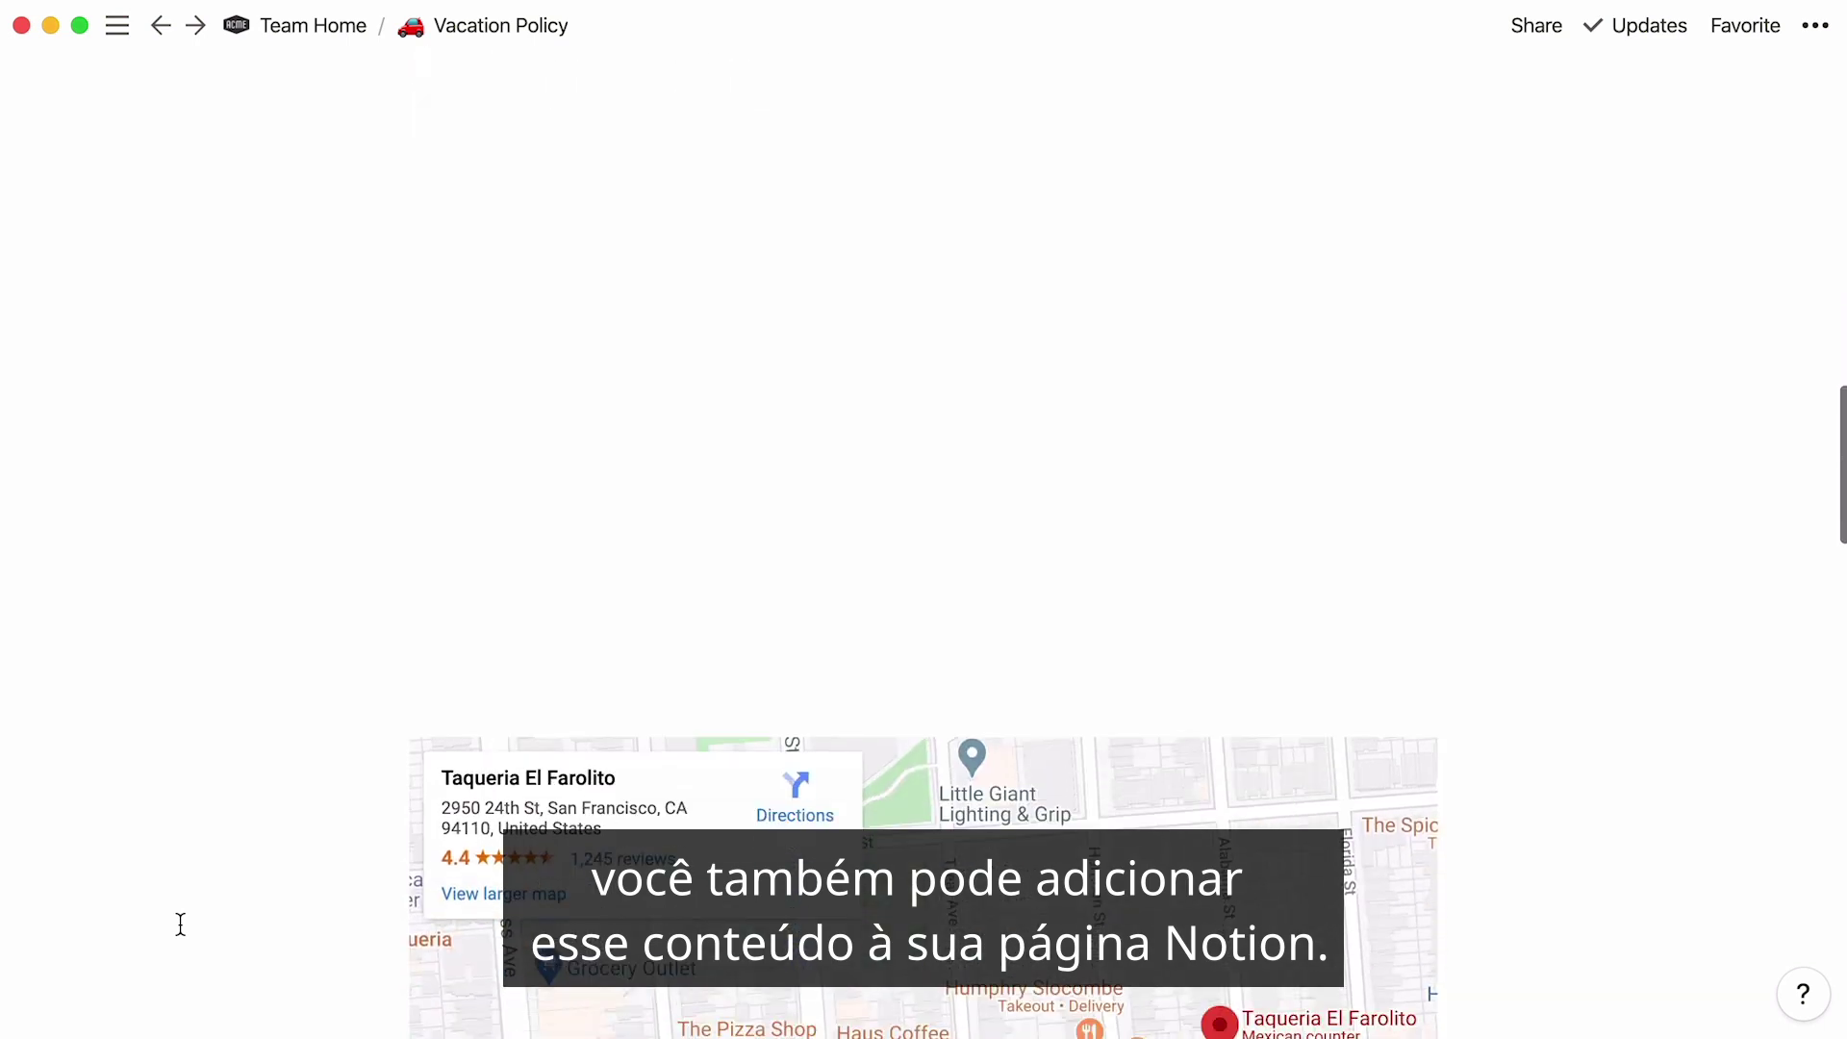
scroll(180, 923, down, 3)
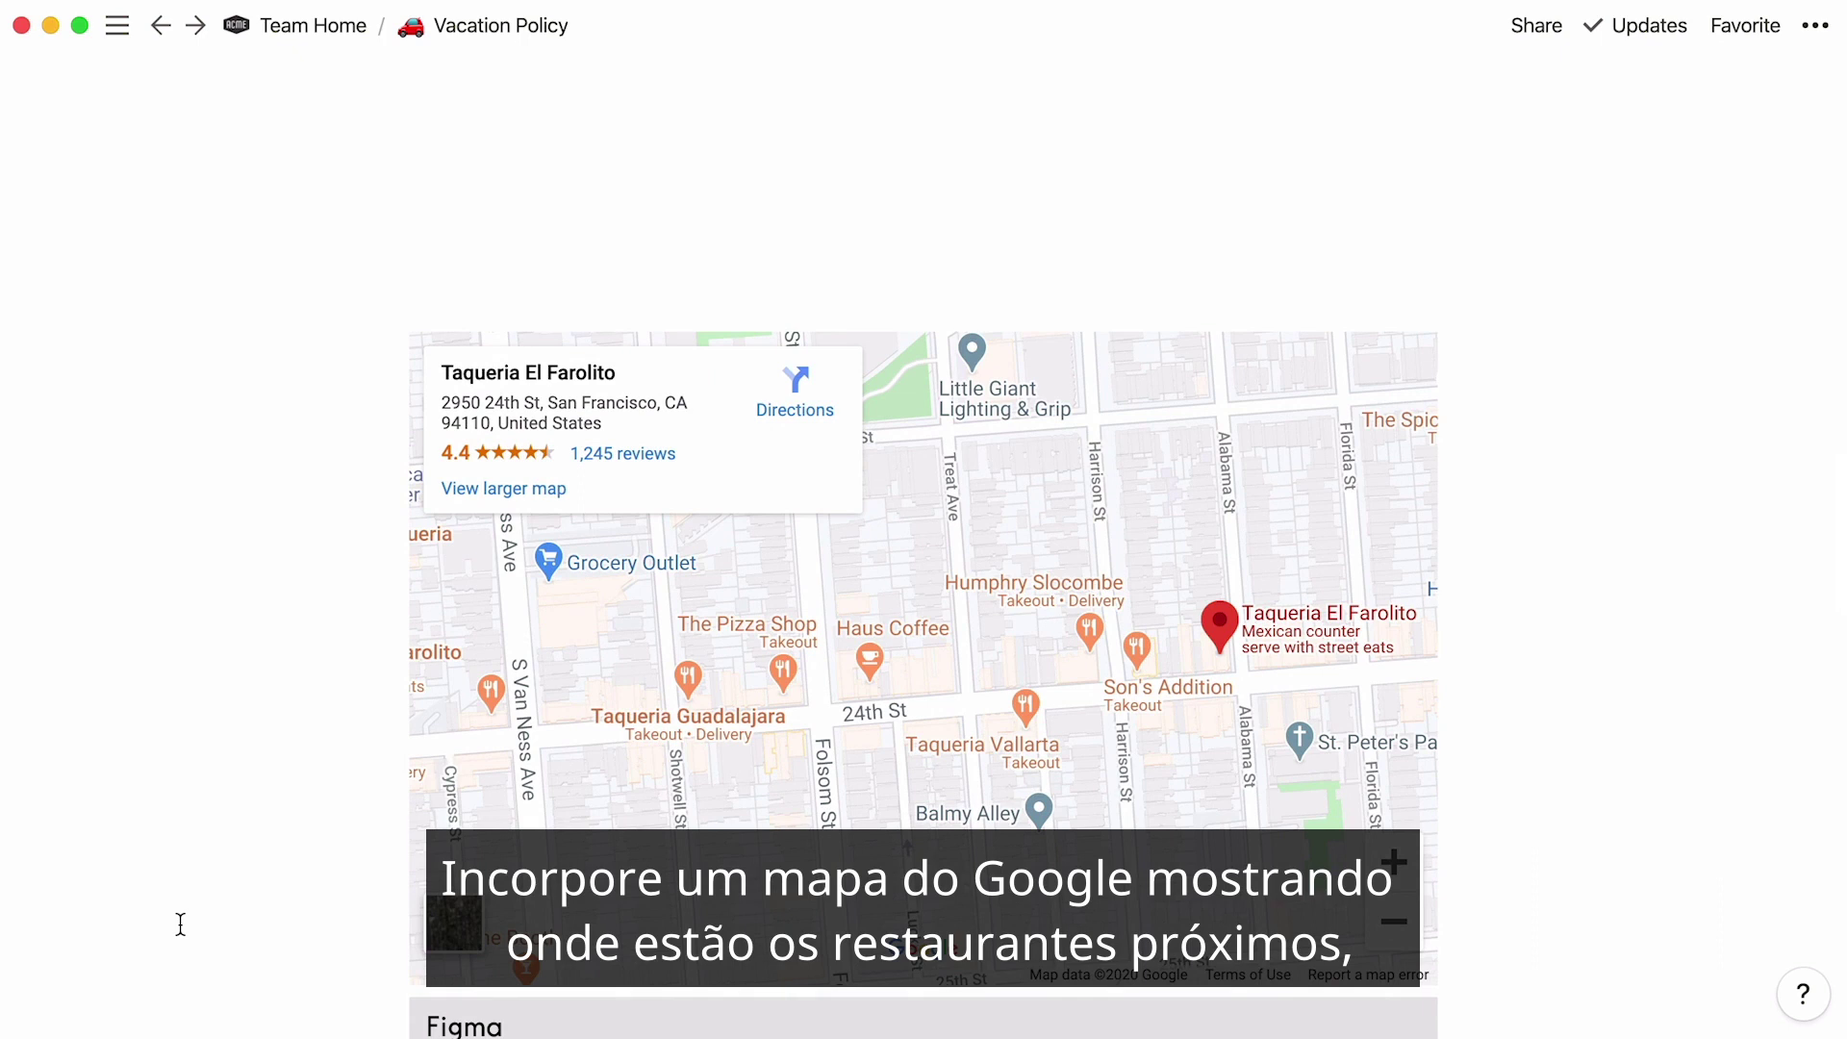
scroll(180, 923, down, 5)
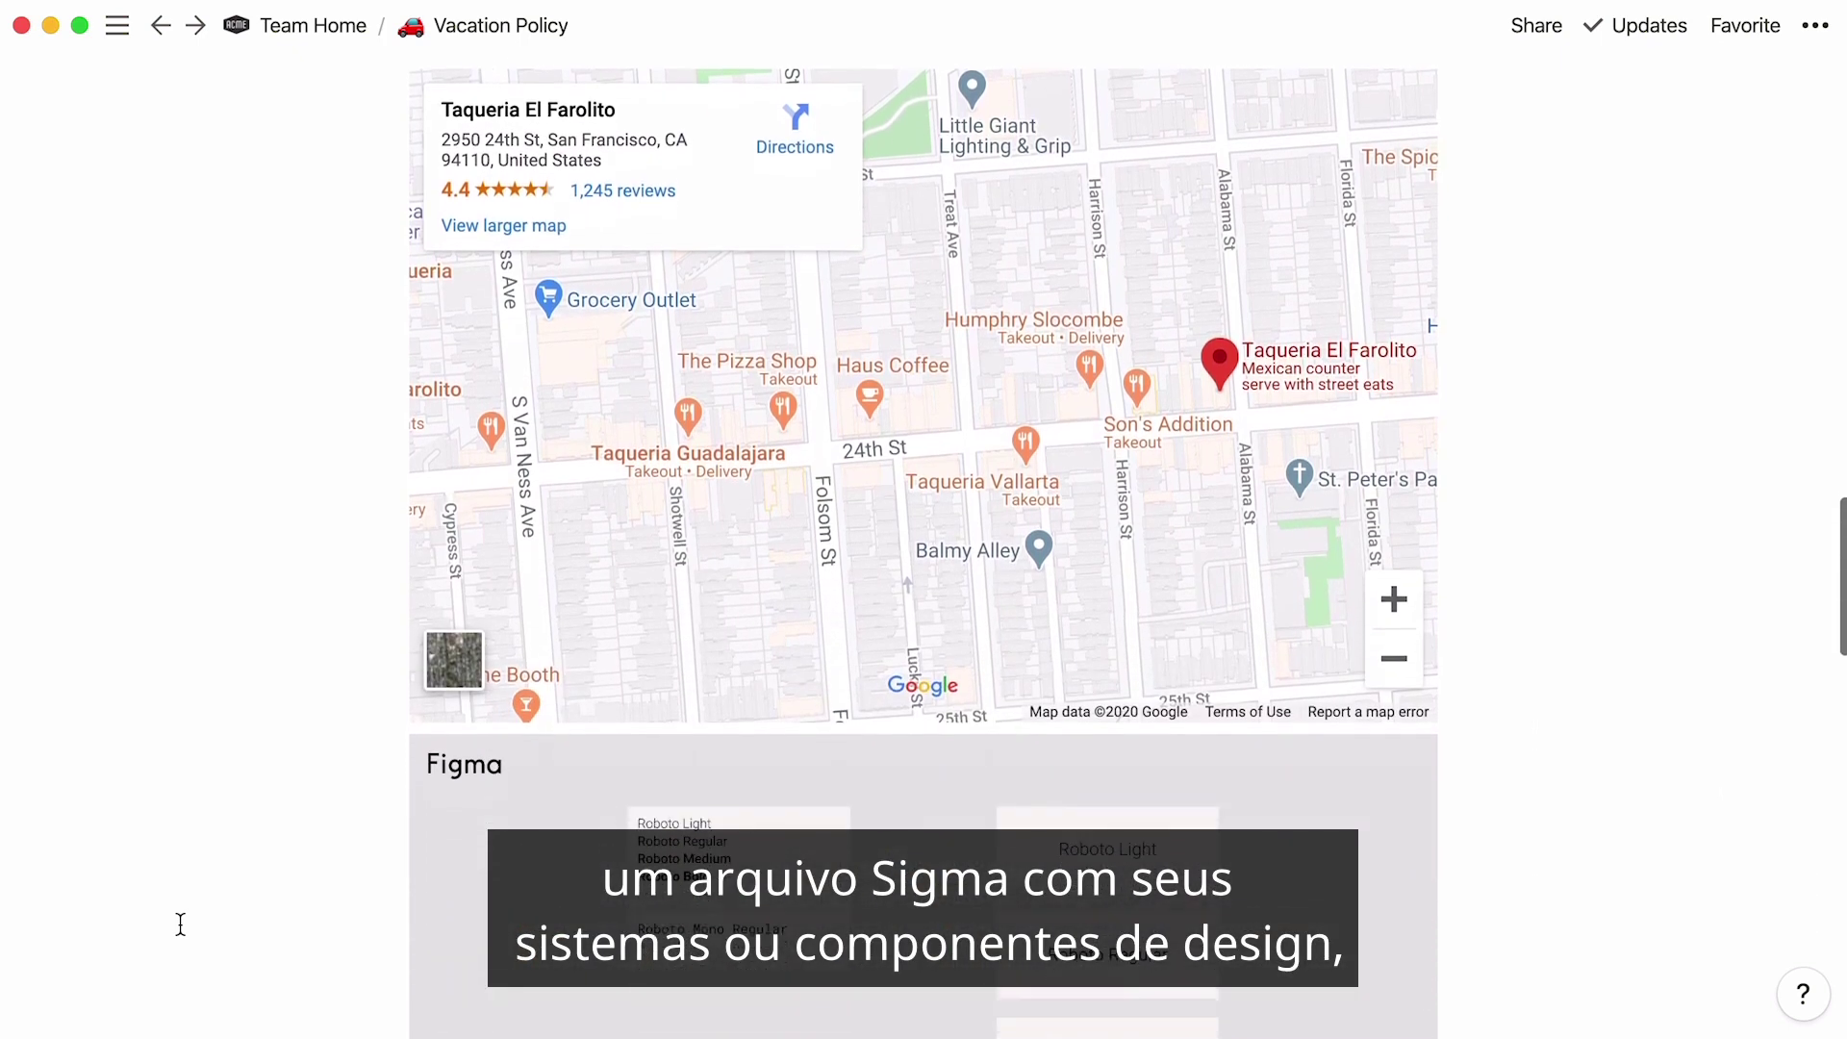
scroll(180, 924, down, 6)
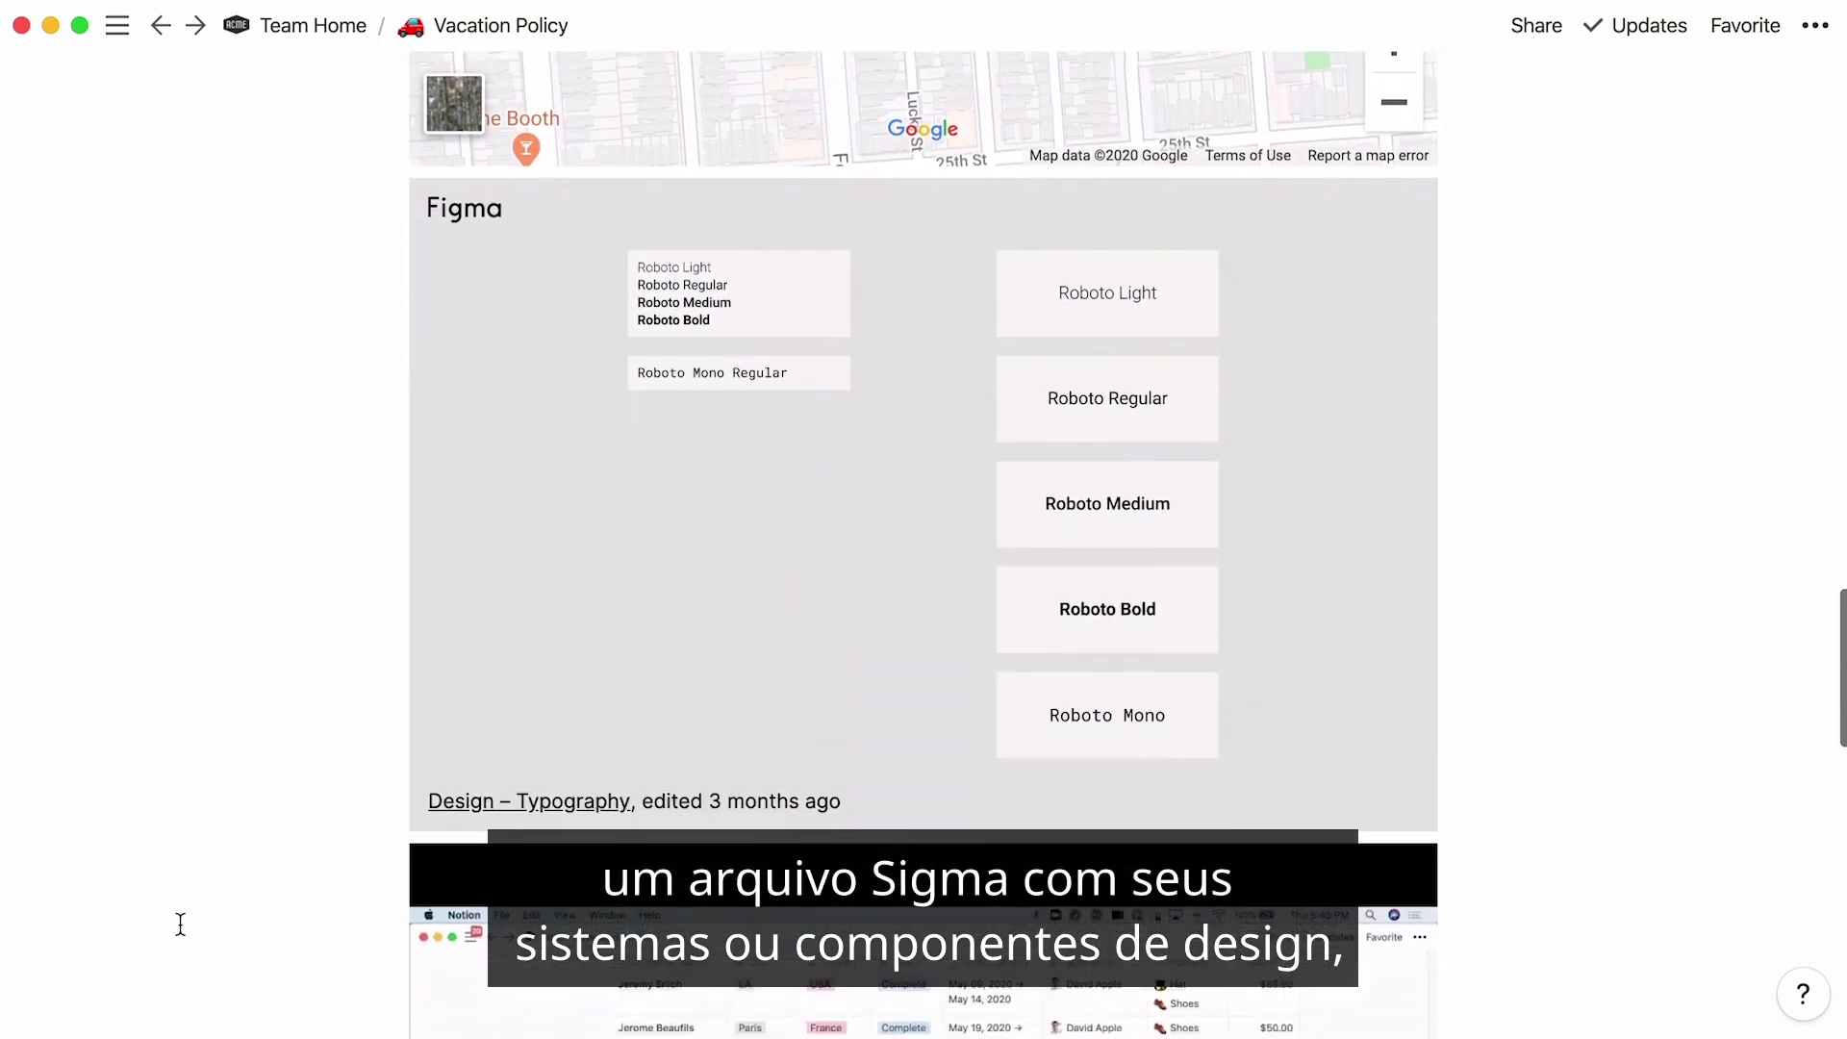
scroll(179, 923, down, 7)
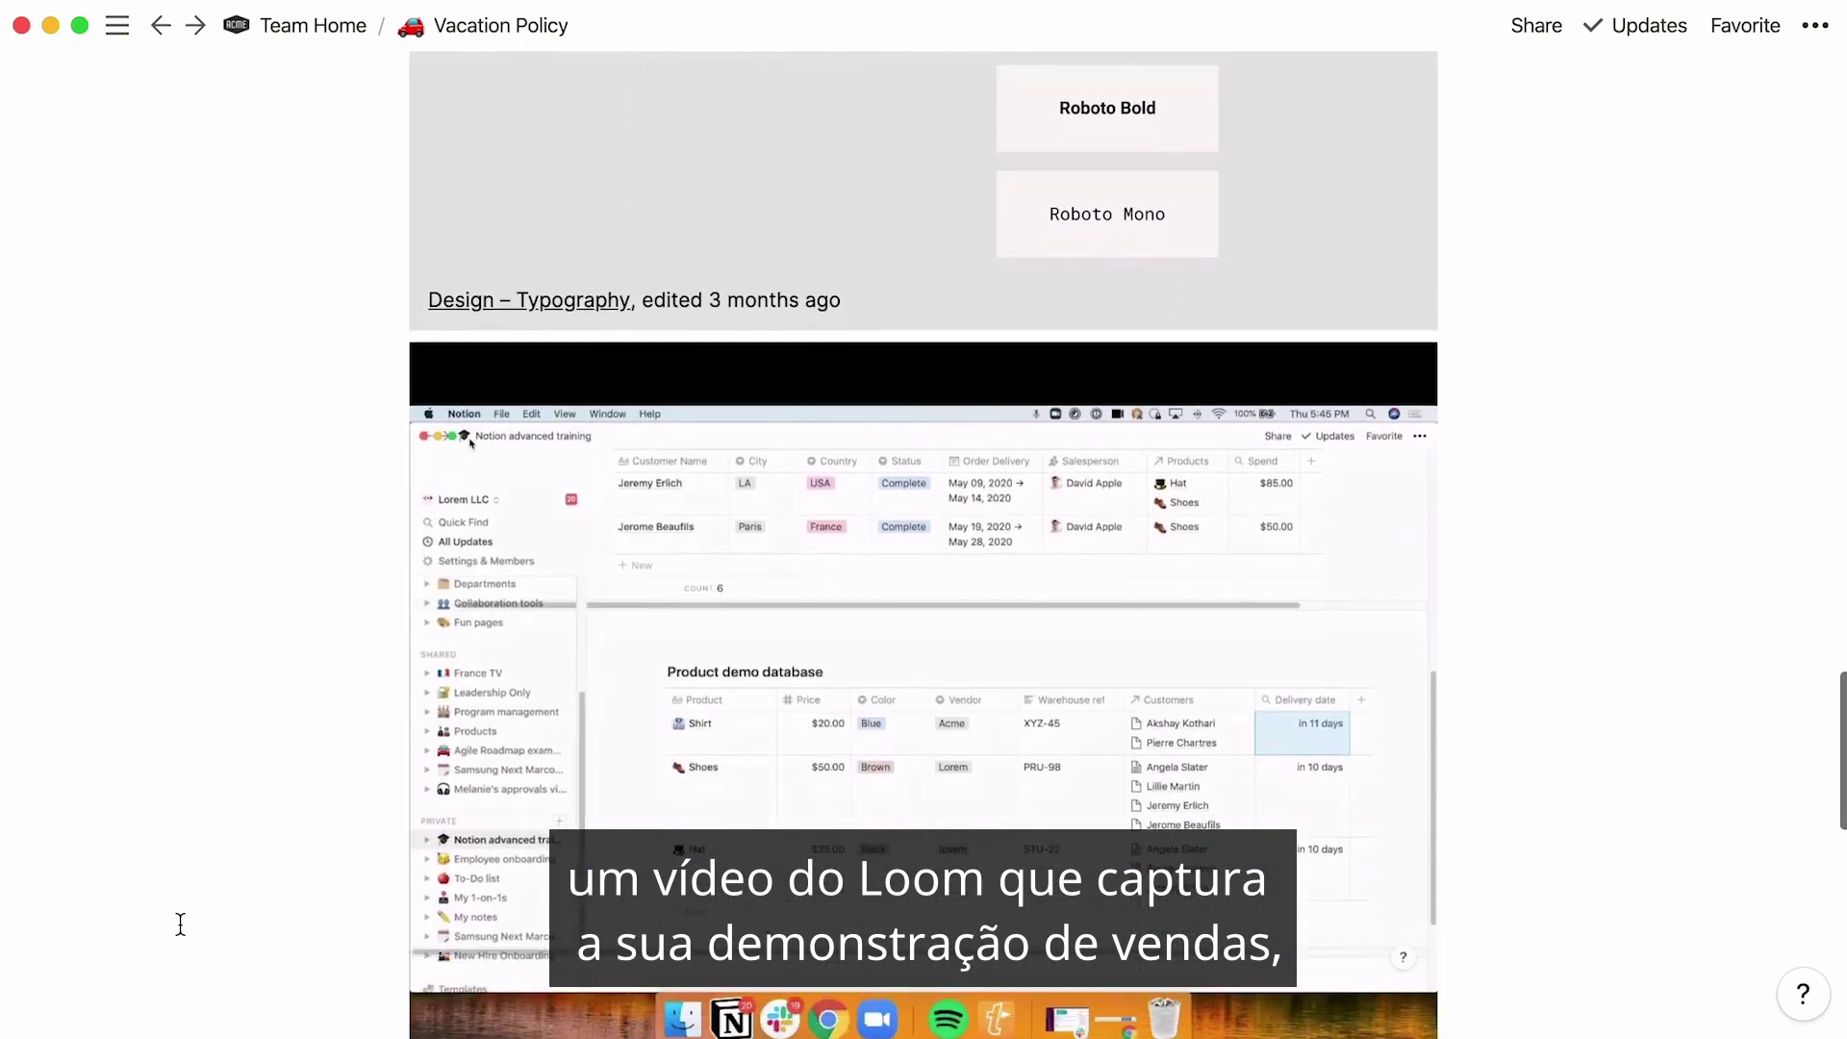
scroll(180, 923, down, 4)
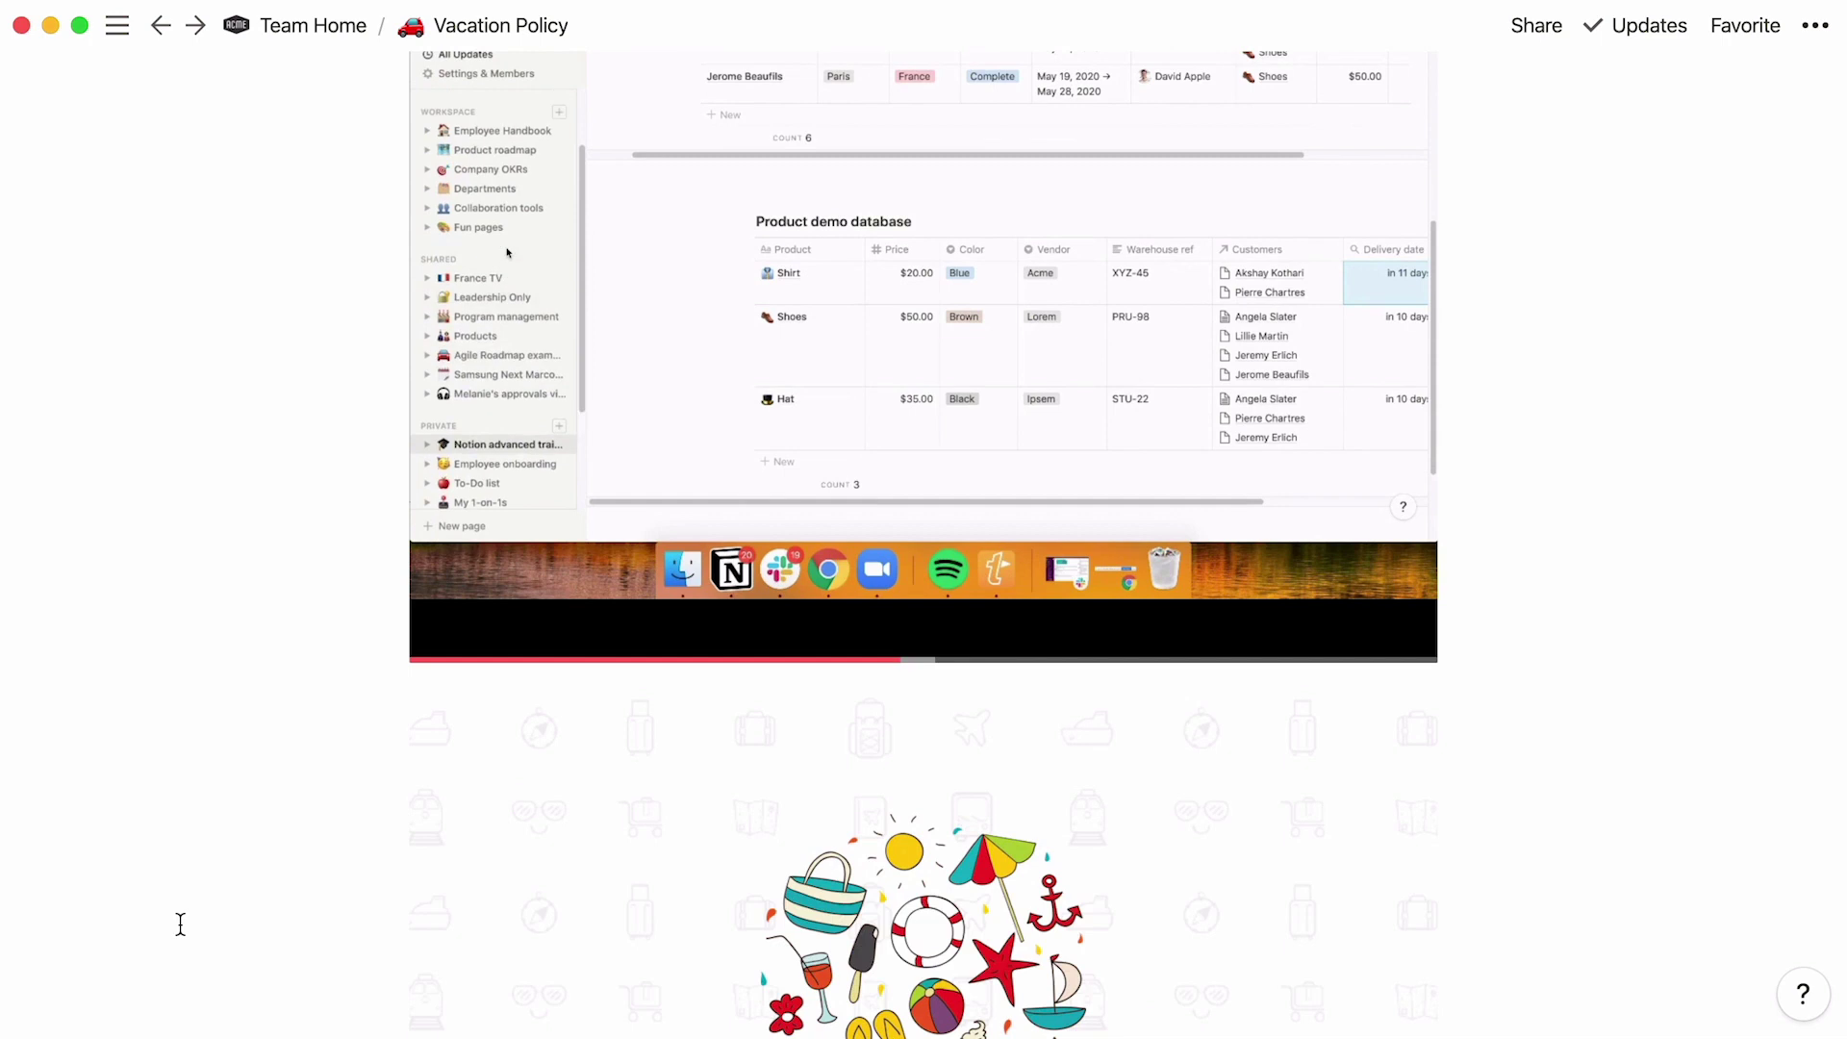
scroll(180, 924, down, 3)
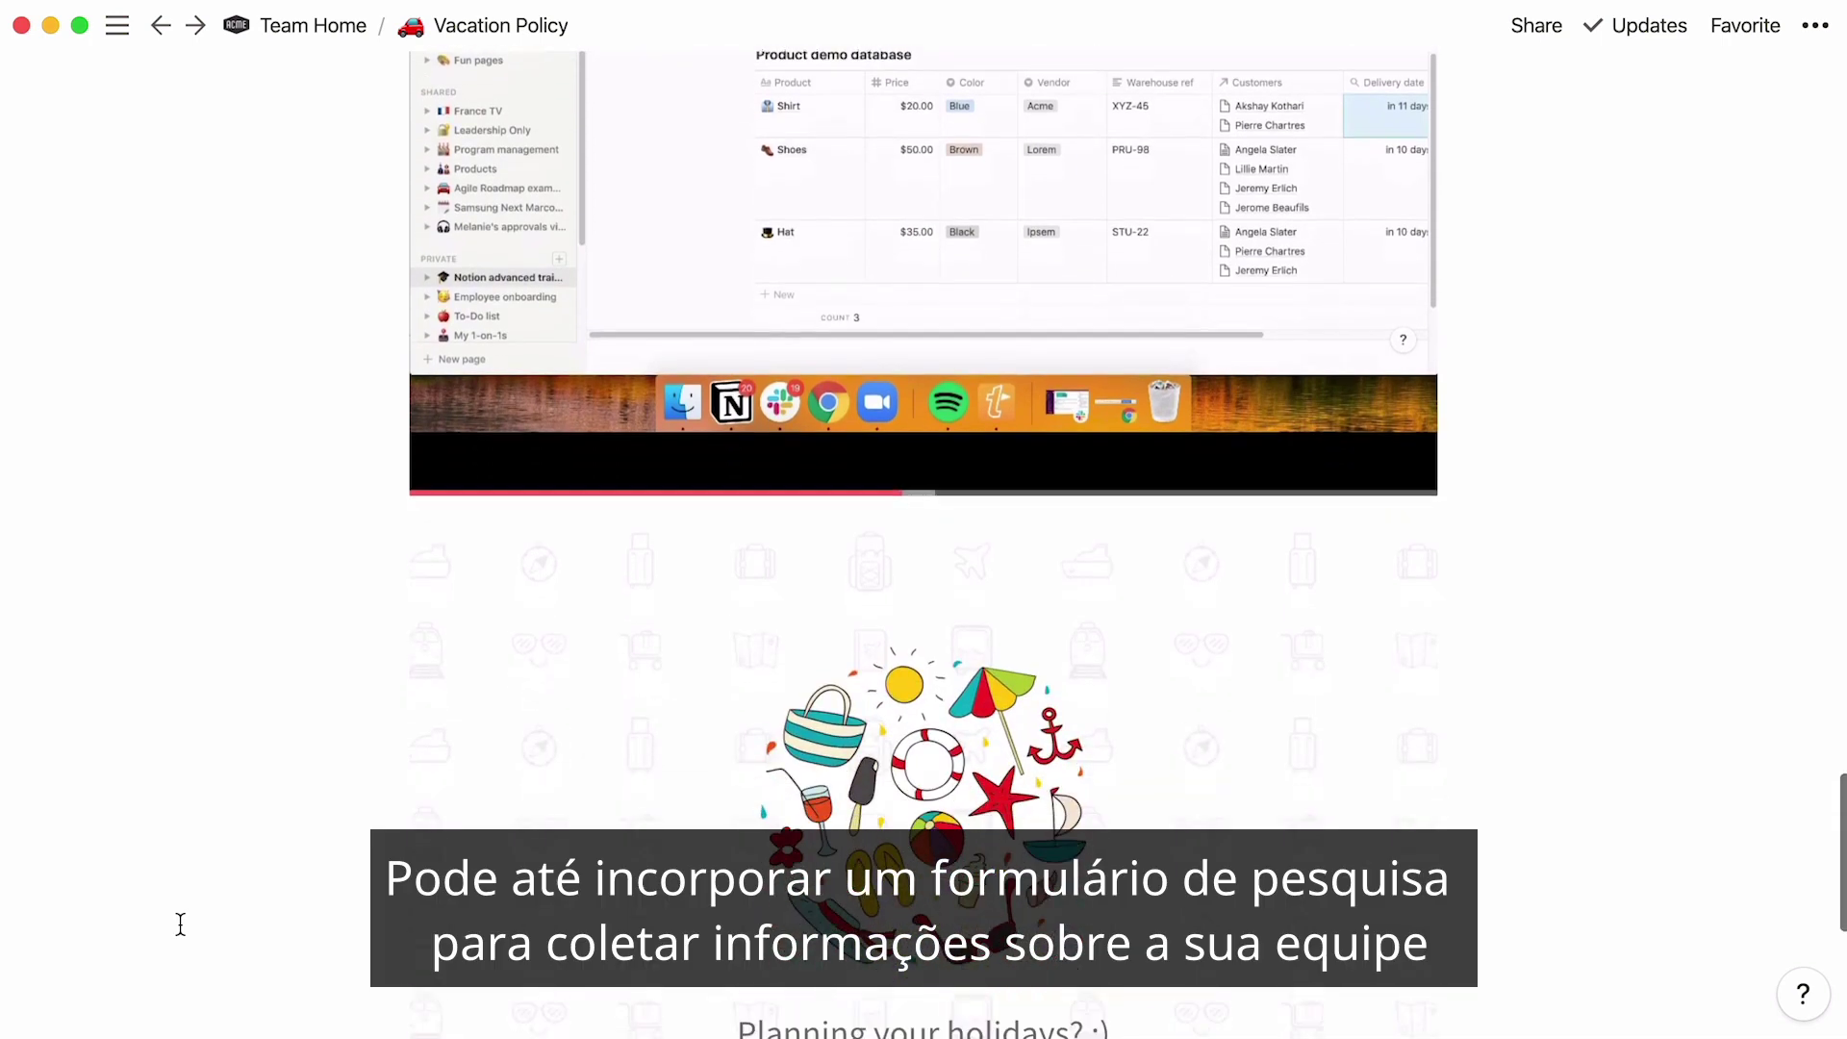
scroll(179, 924, down, 3)
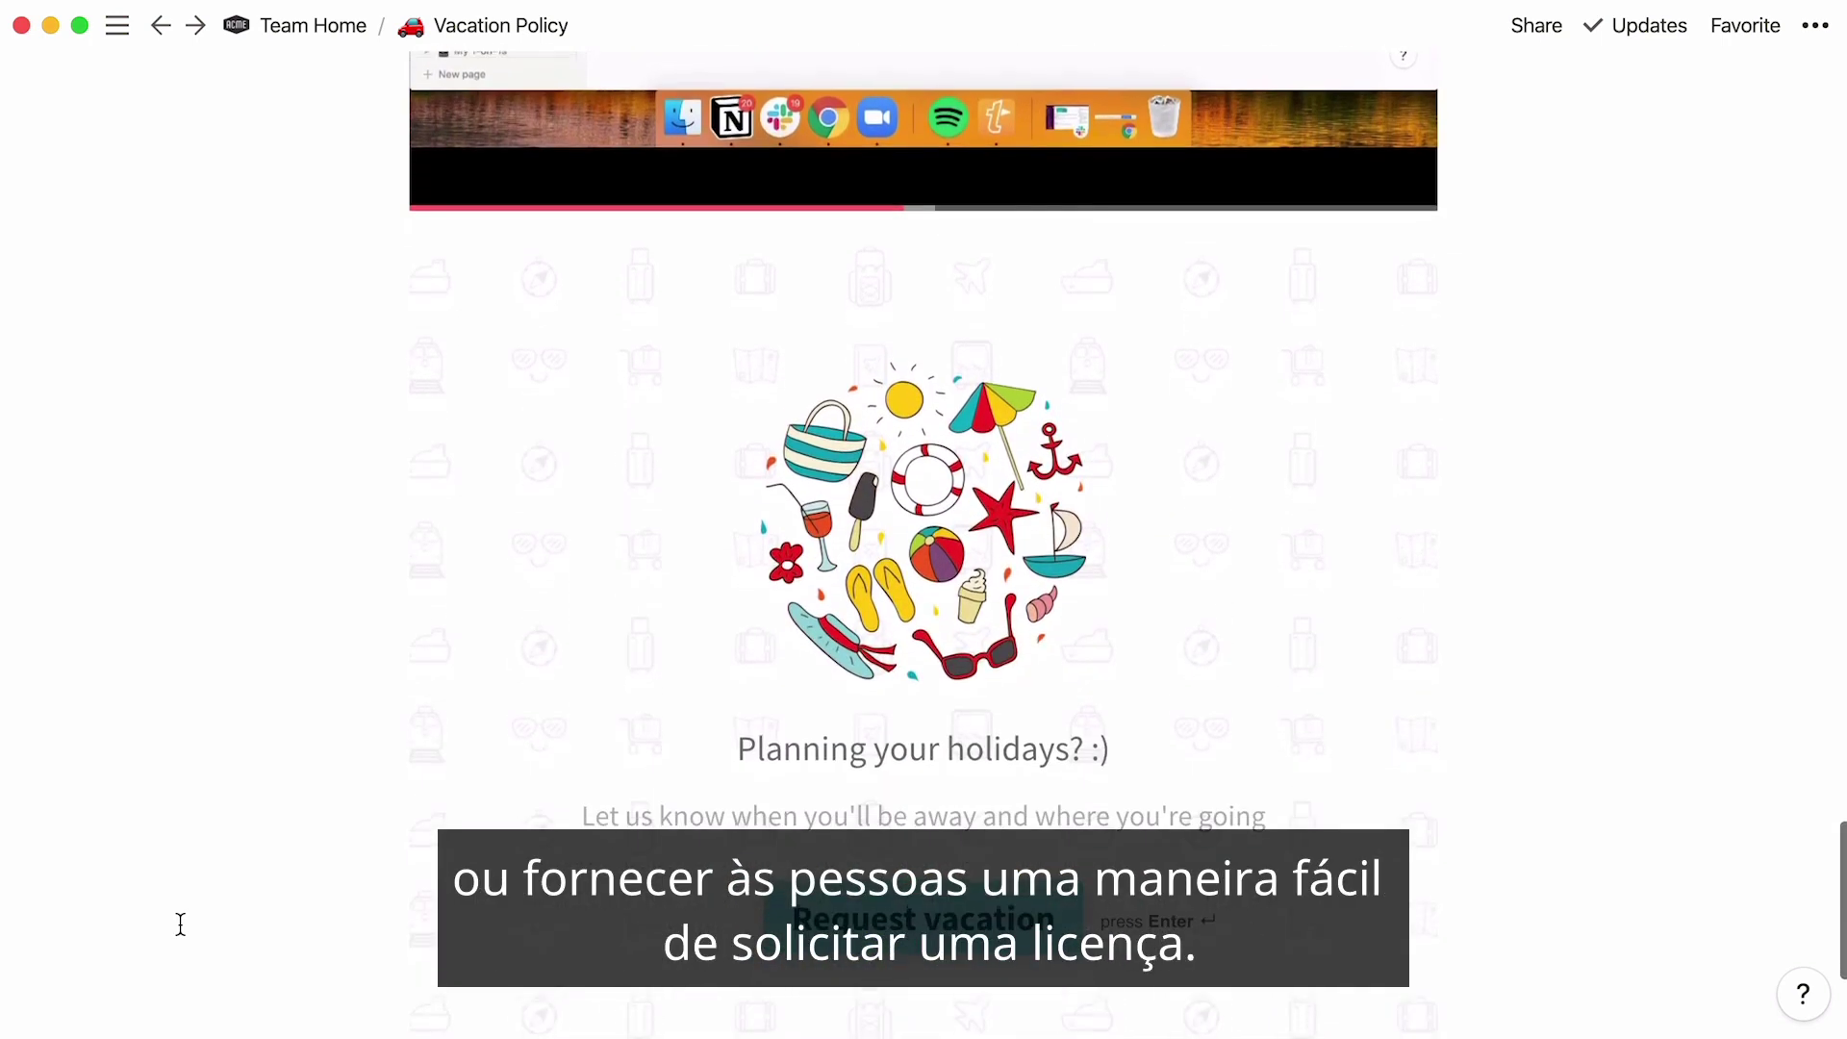
scroll(180, 923, down, 2)
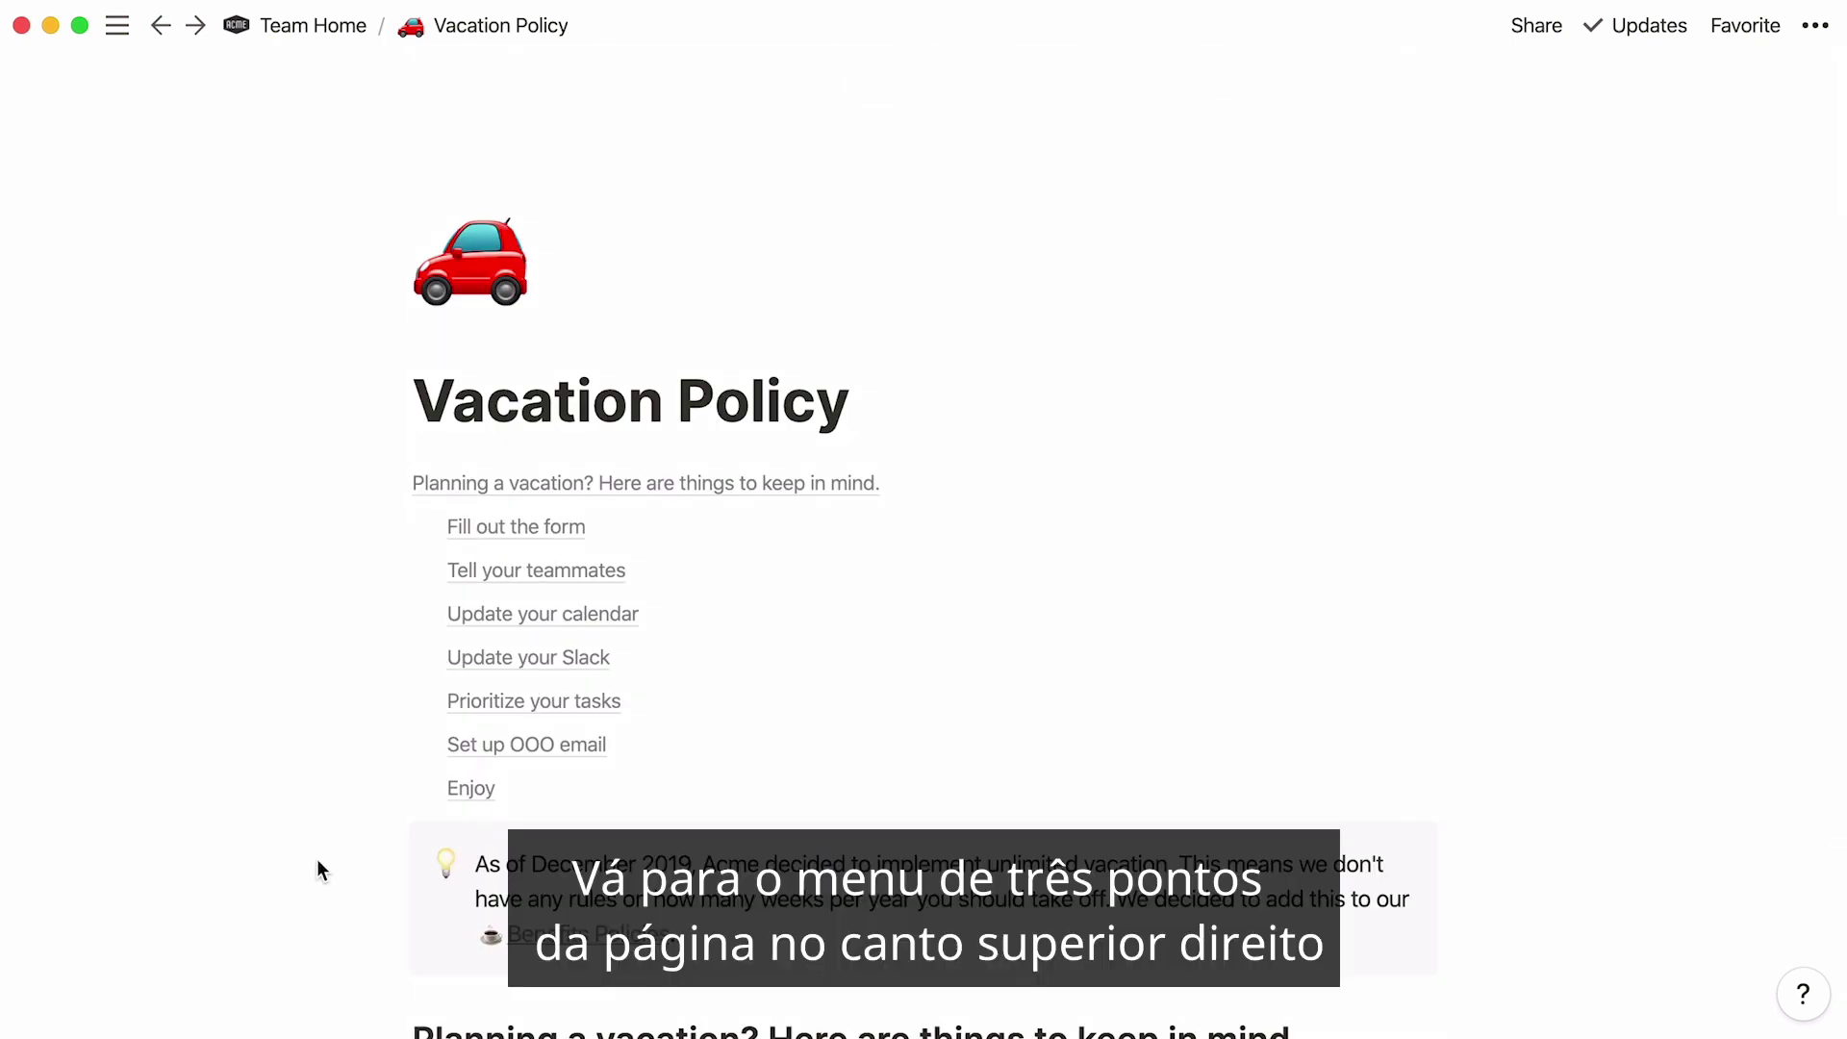
- Switch on Page lock for Vacation Policy, then temporarily unlock it and return to the title
click(1817, 29)
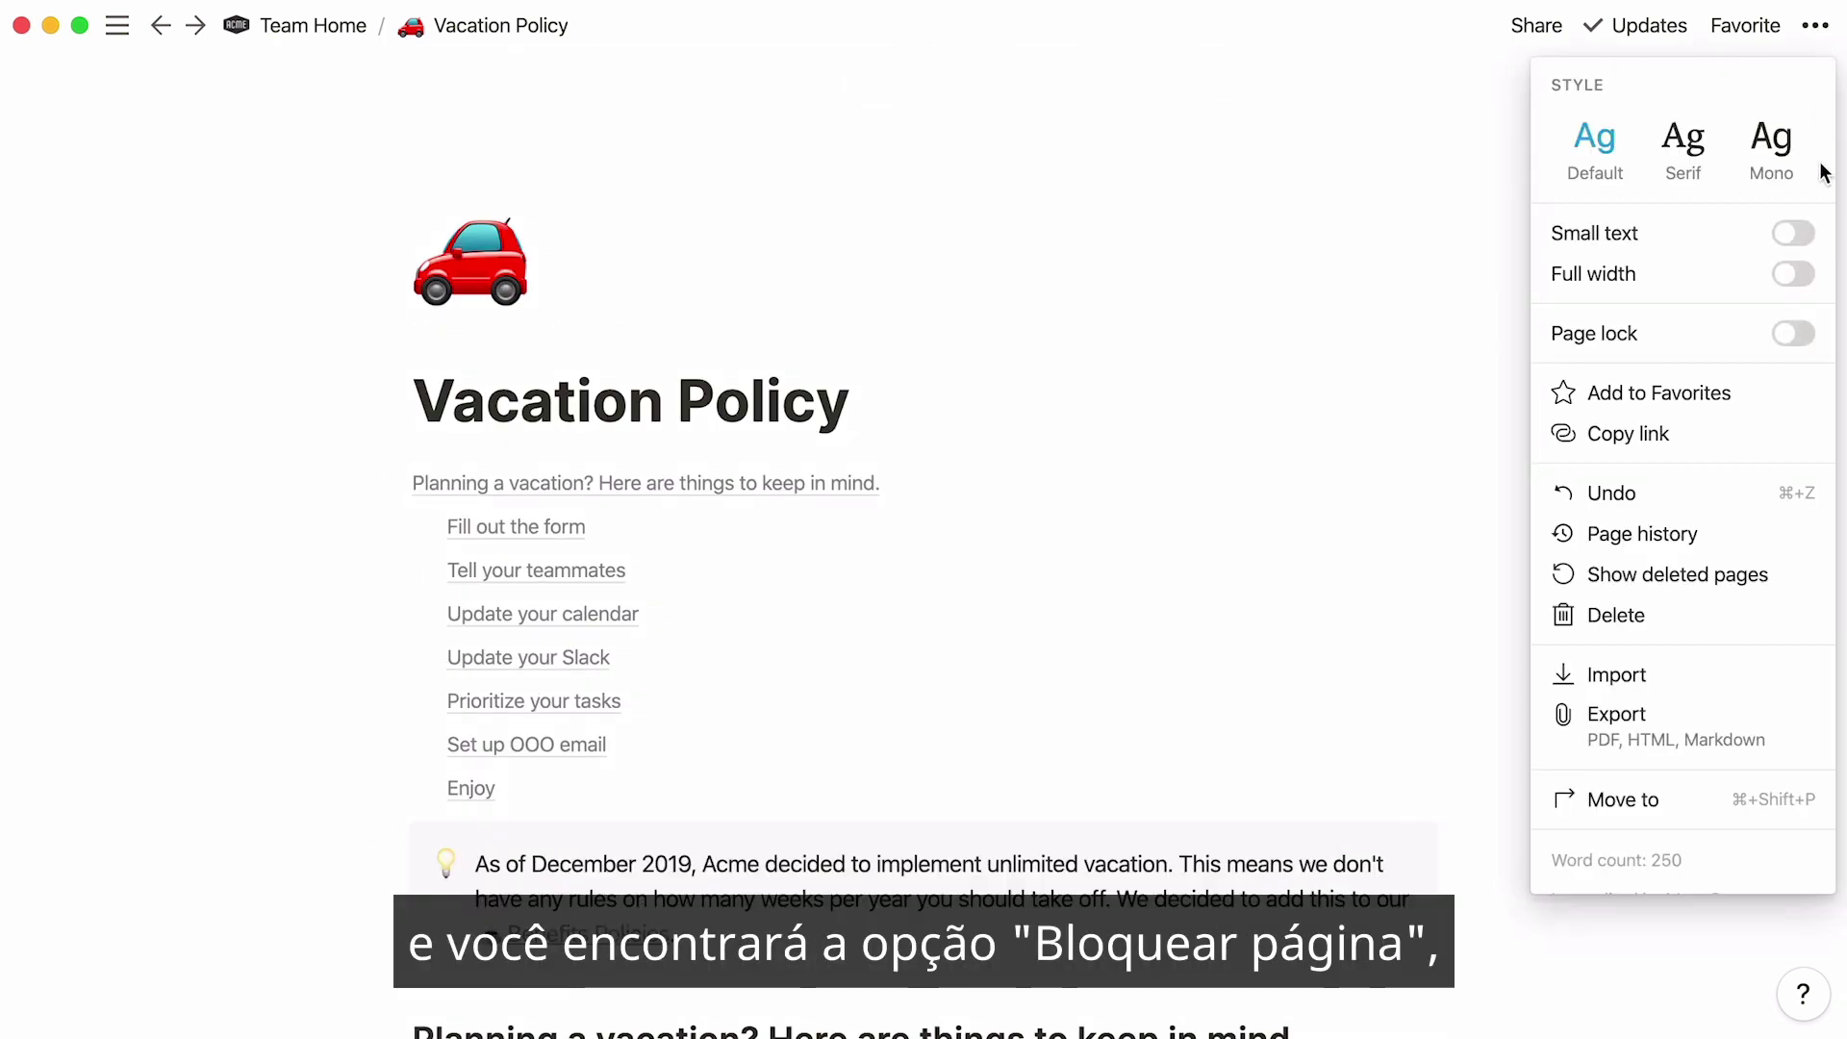
click(1807, 334)
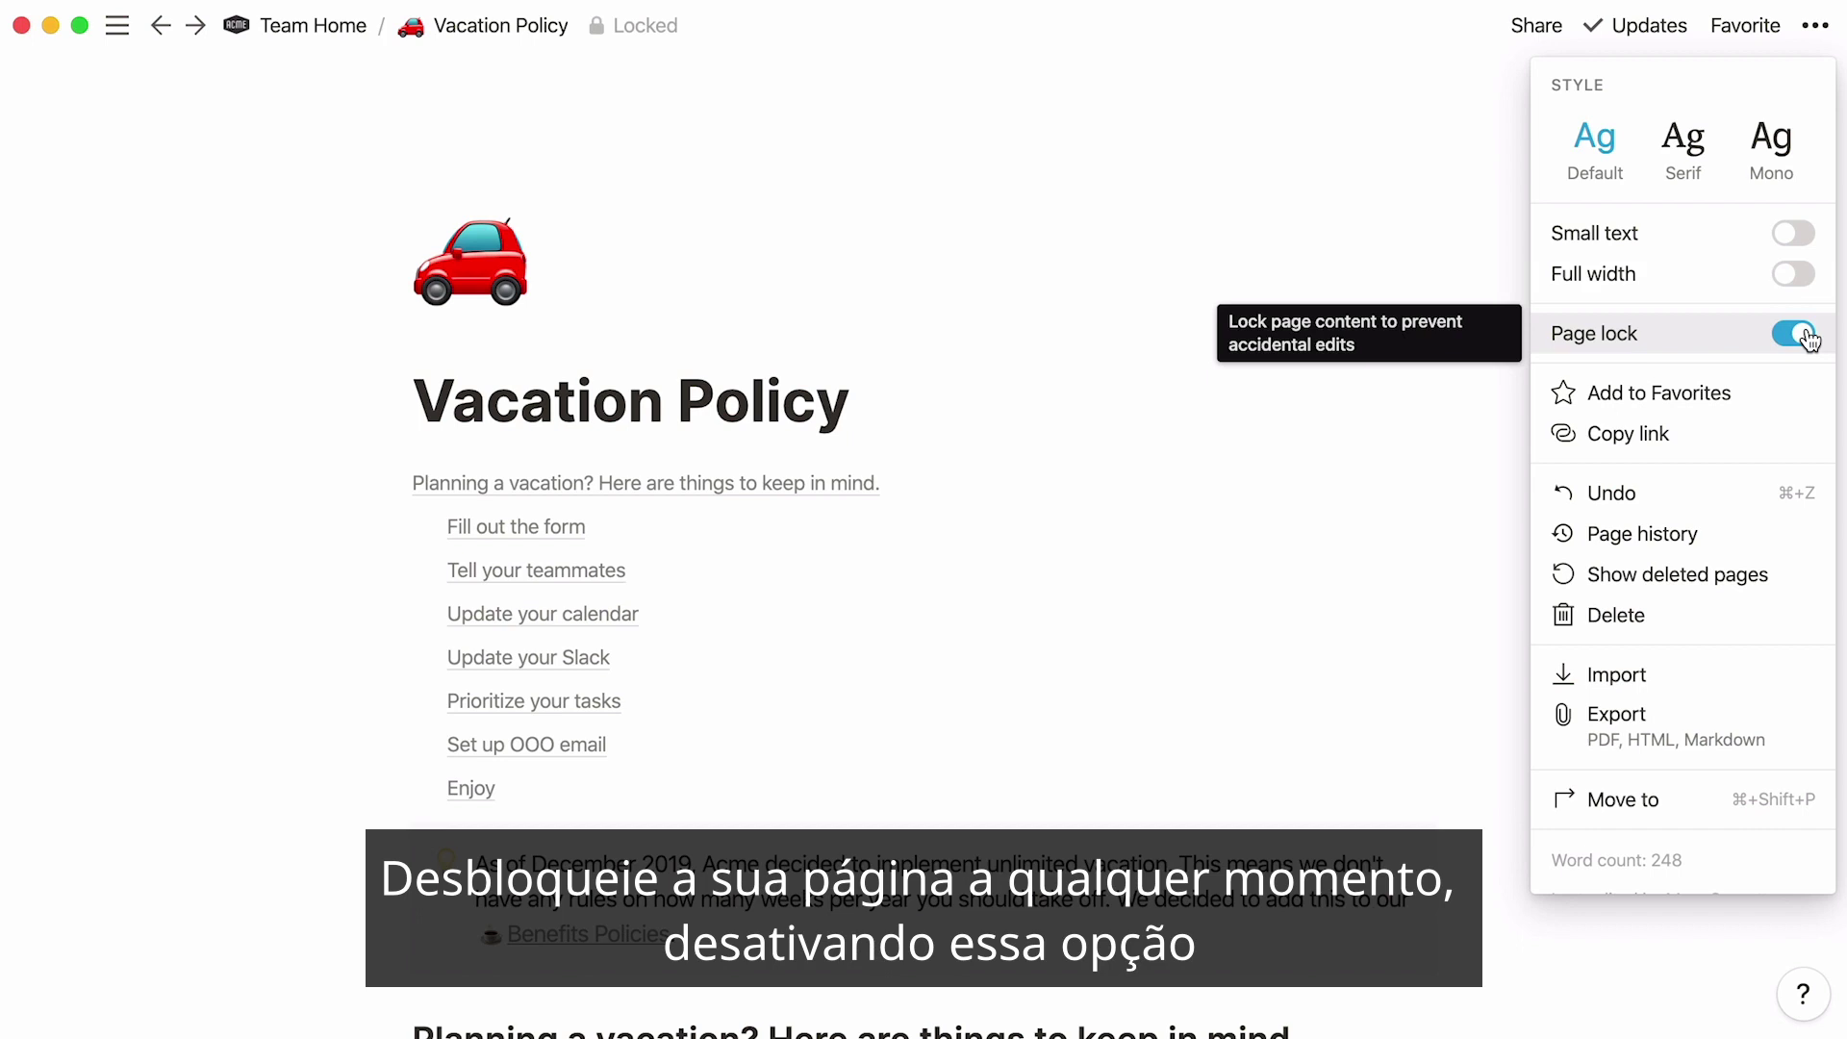
click(645, 29)
click(644, 29)
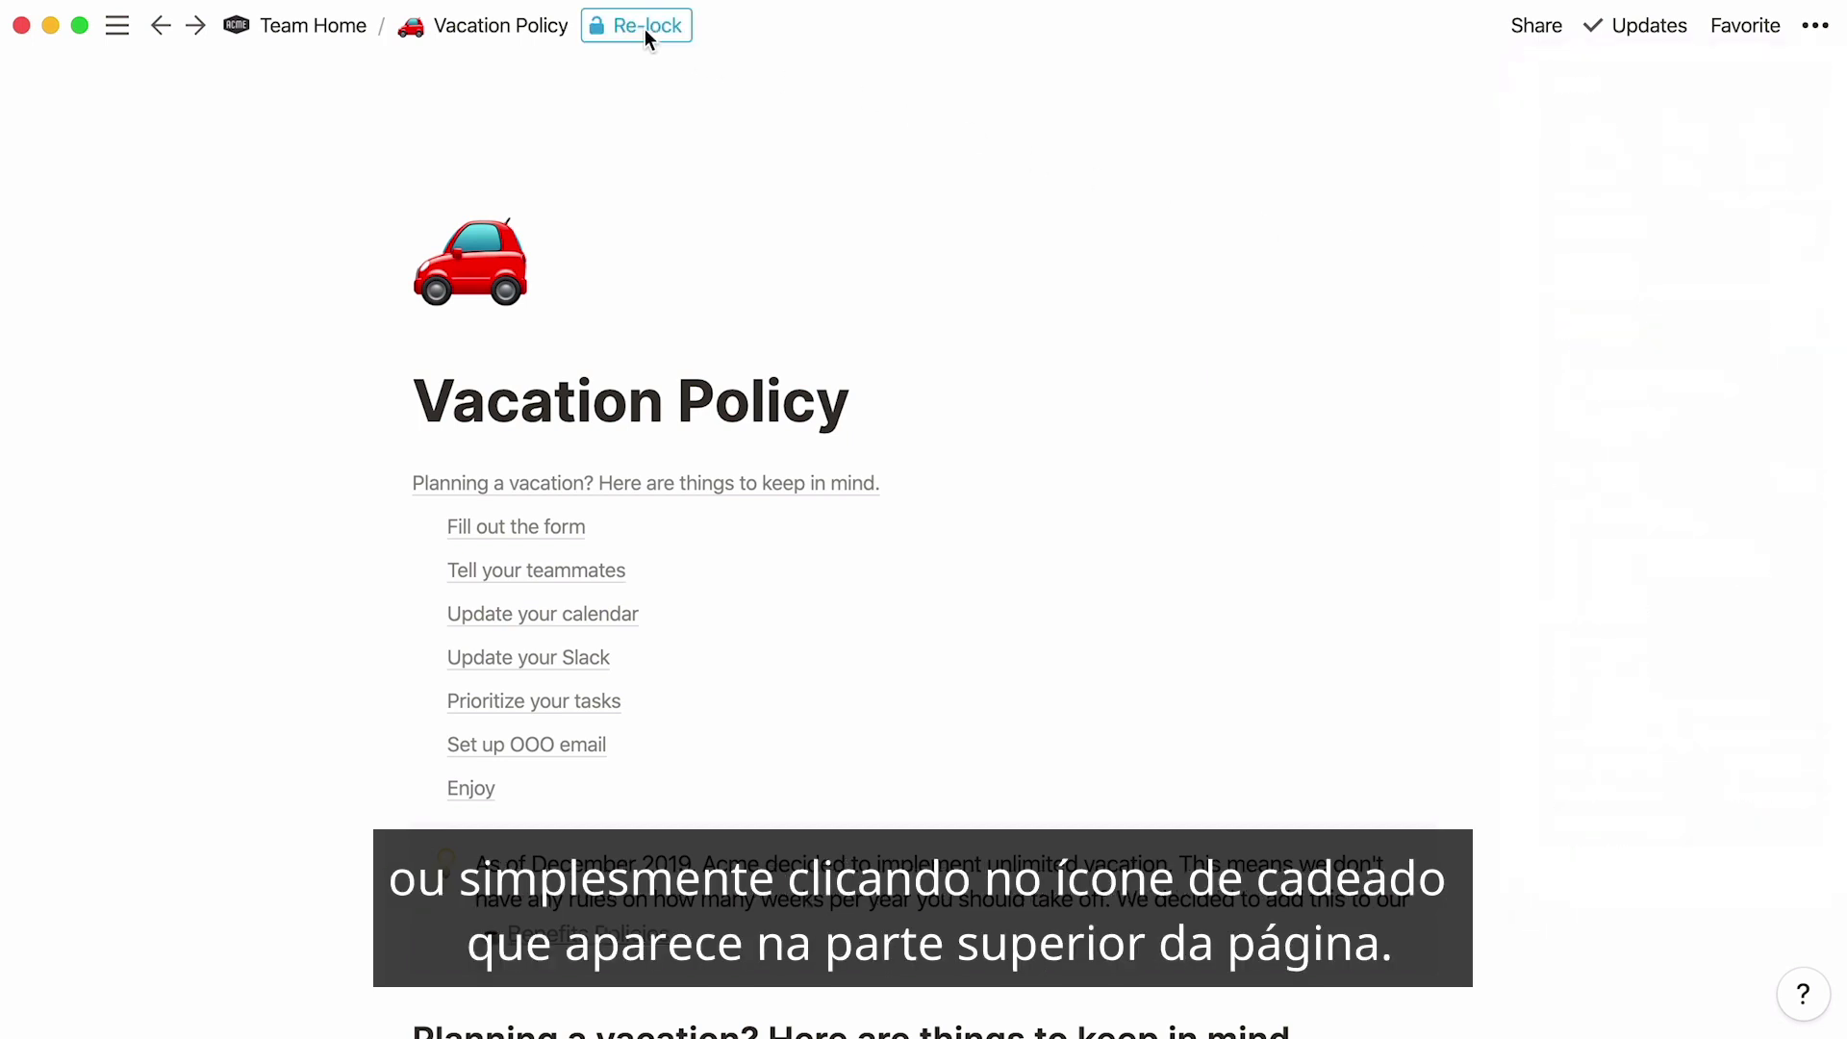
click(862, 390)
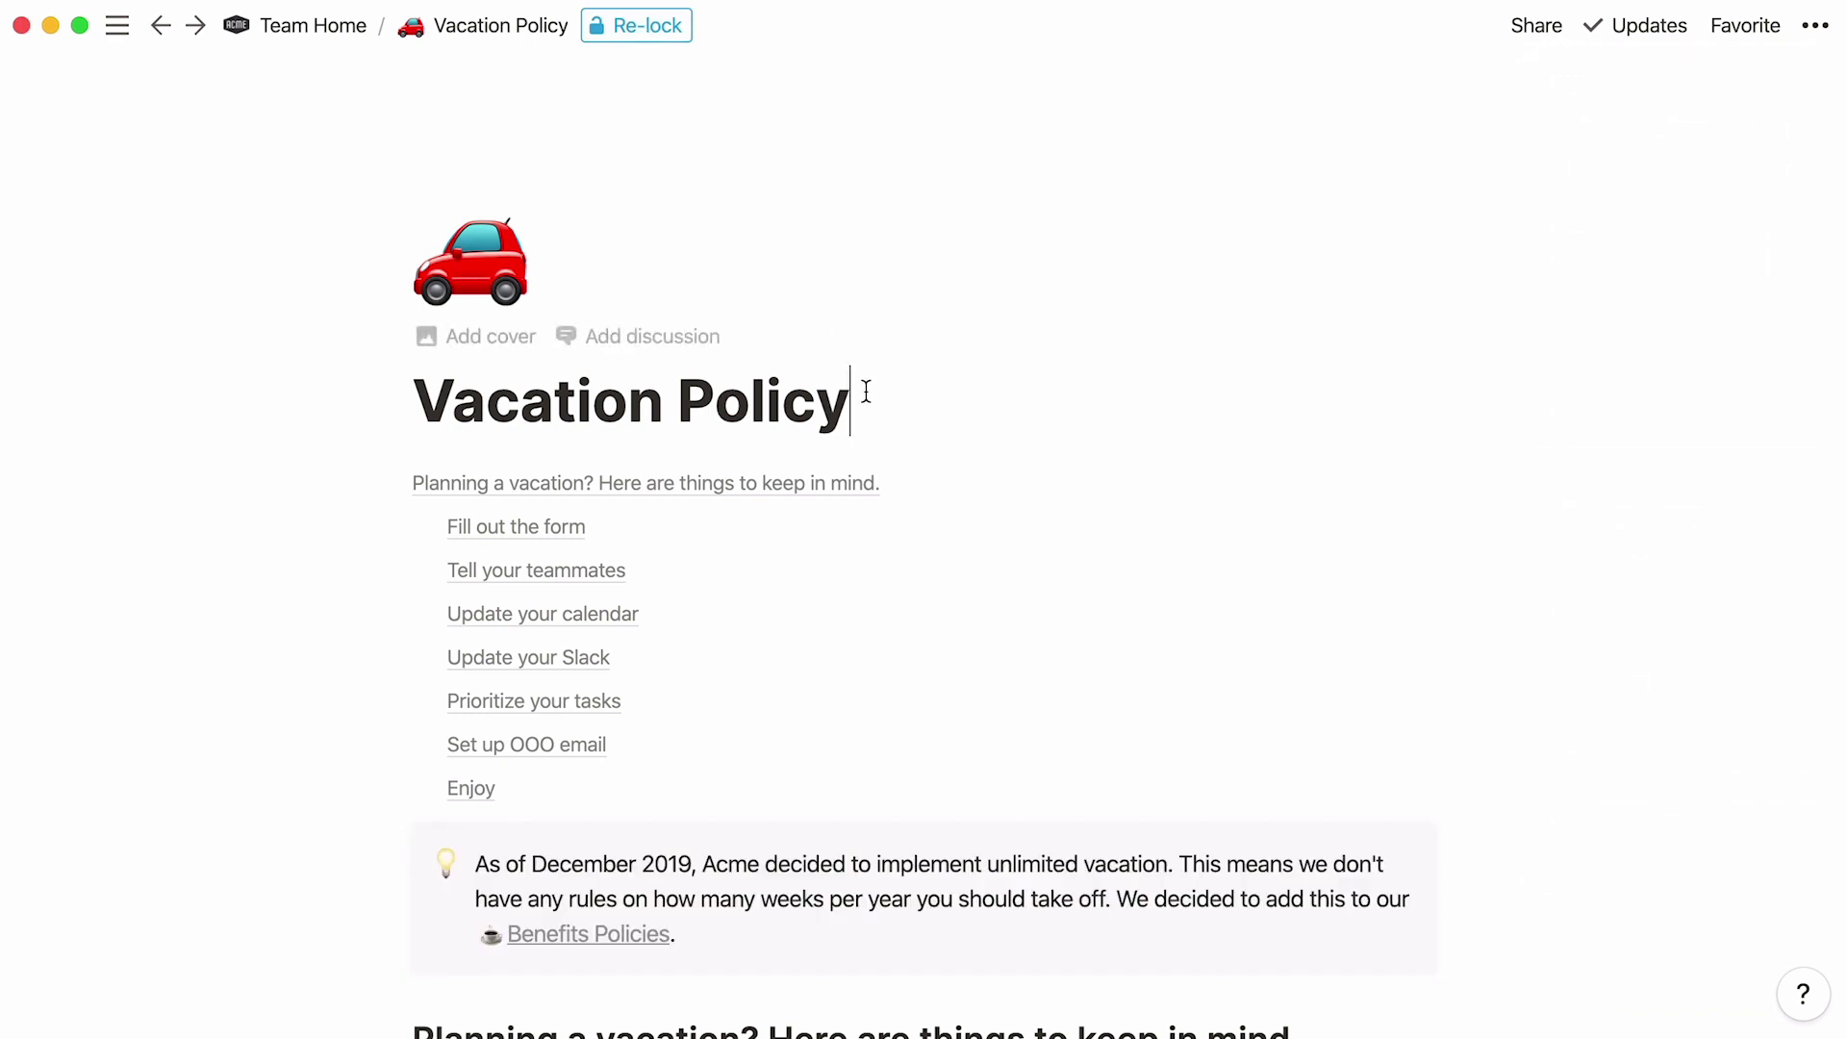
key(Return)
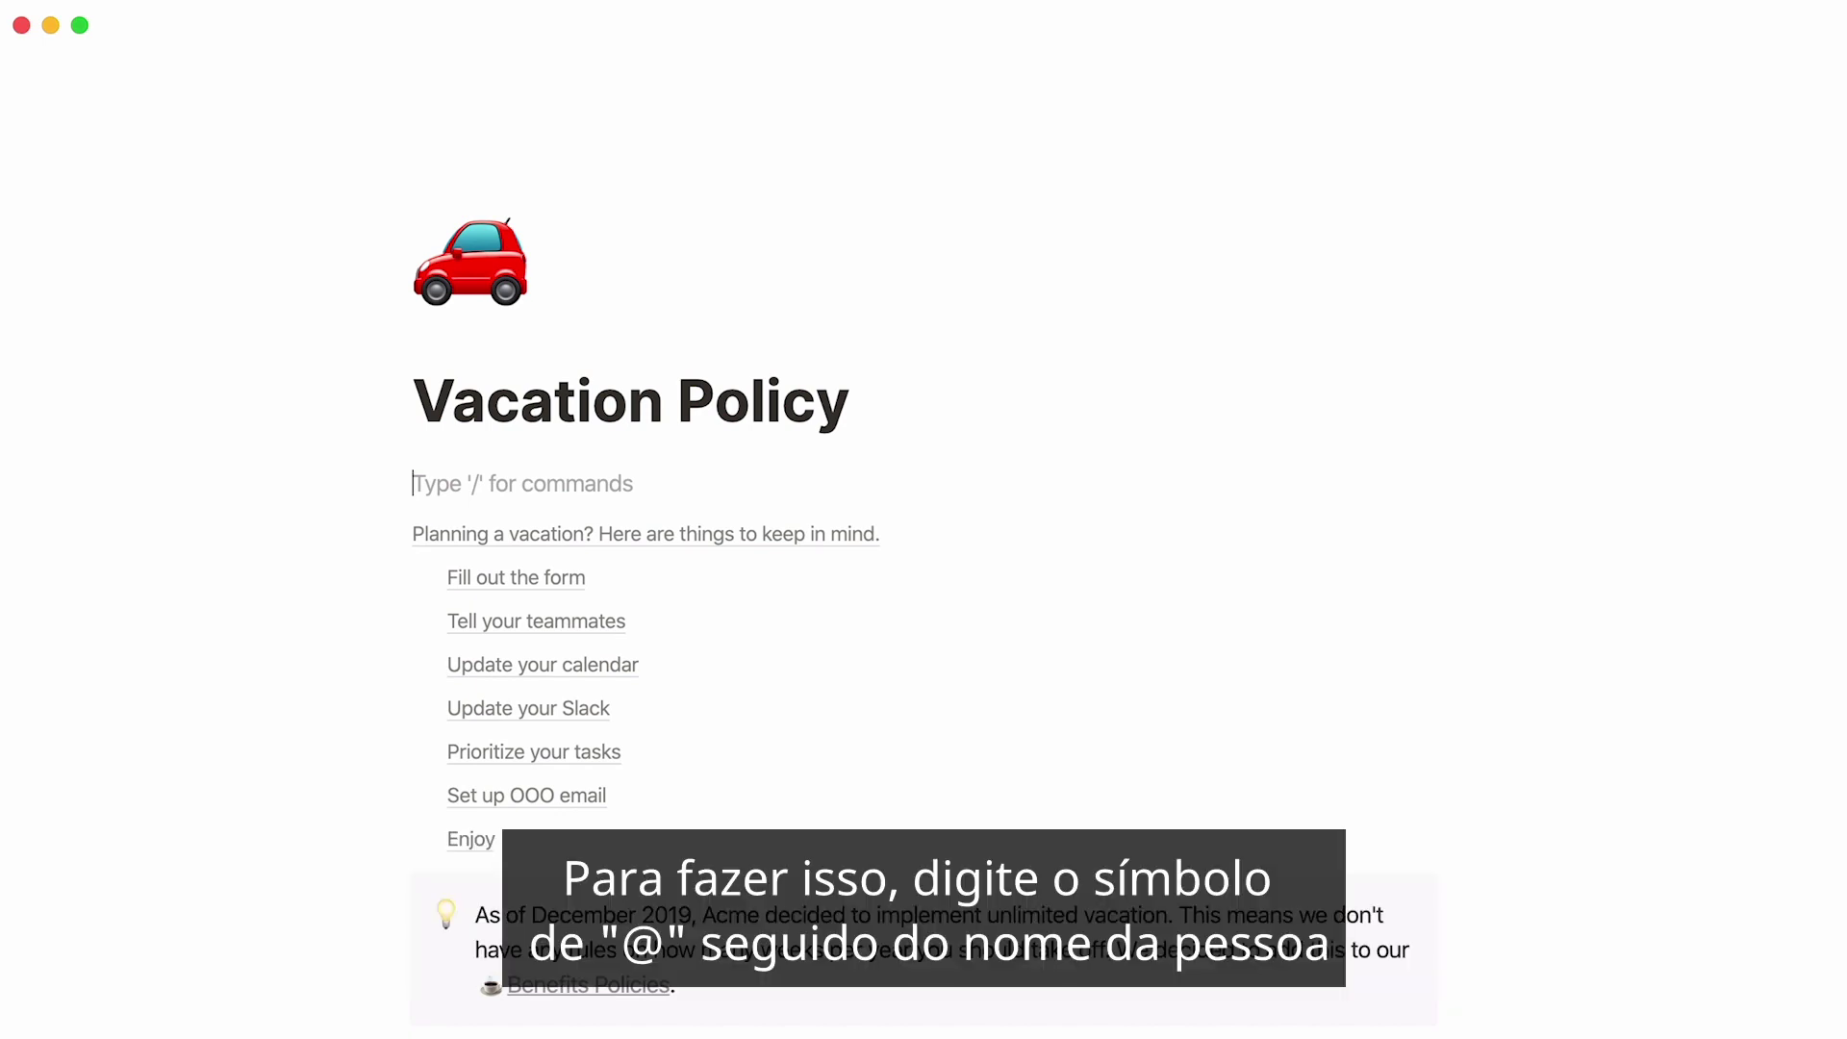
text(@)
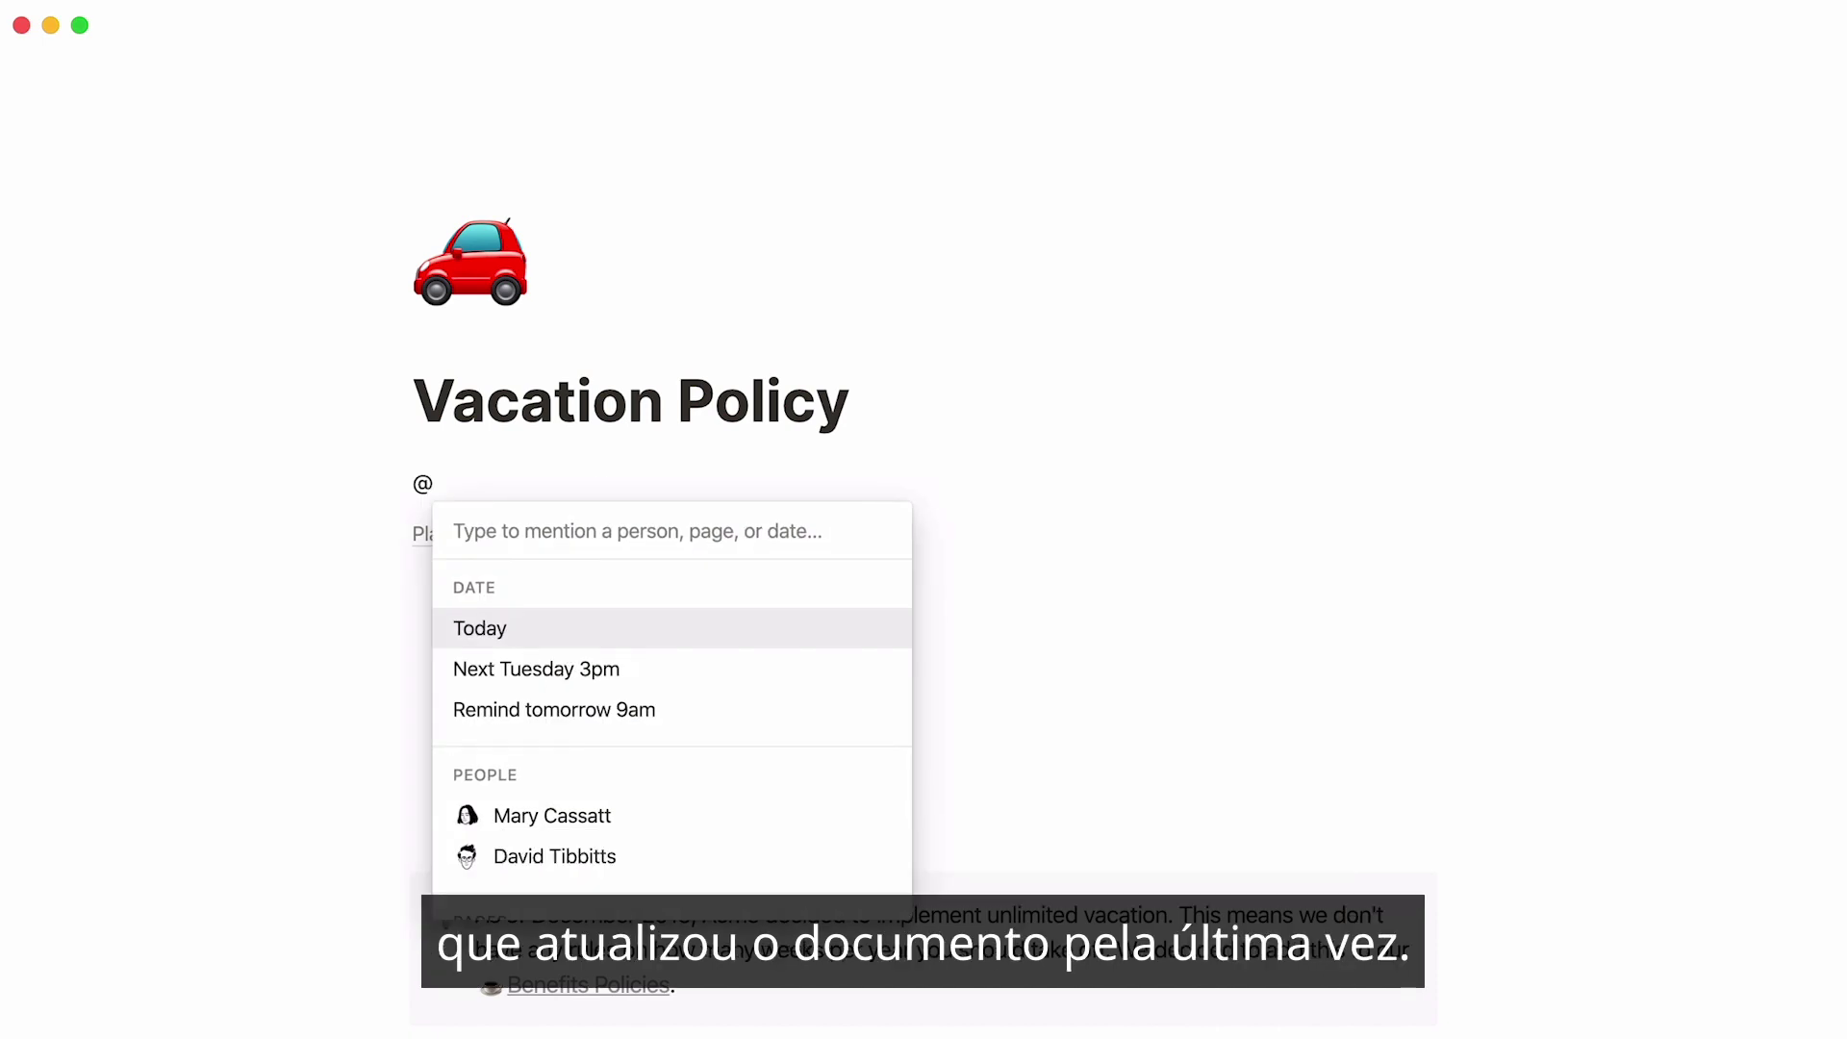
text(mary)
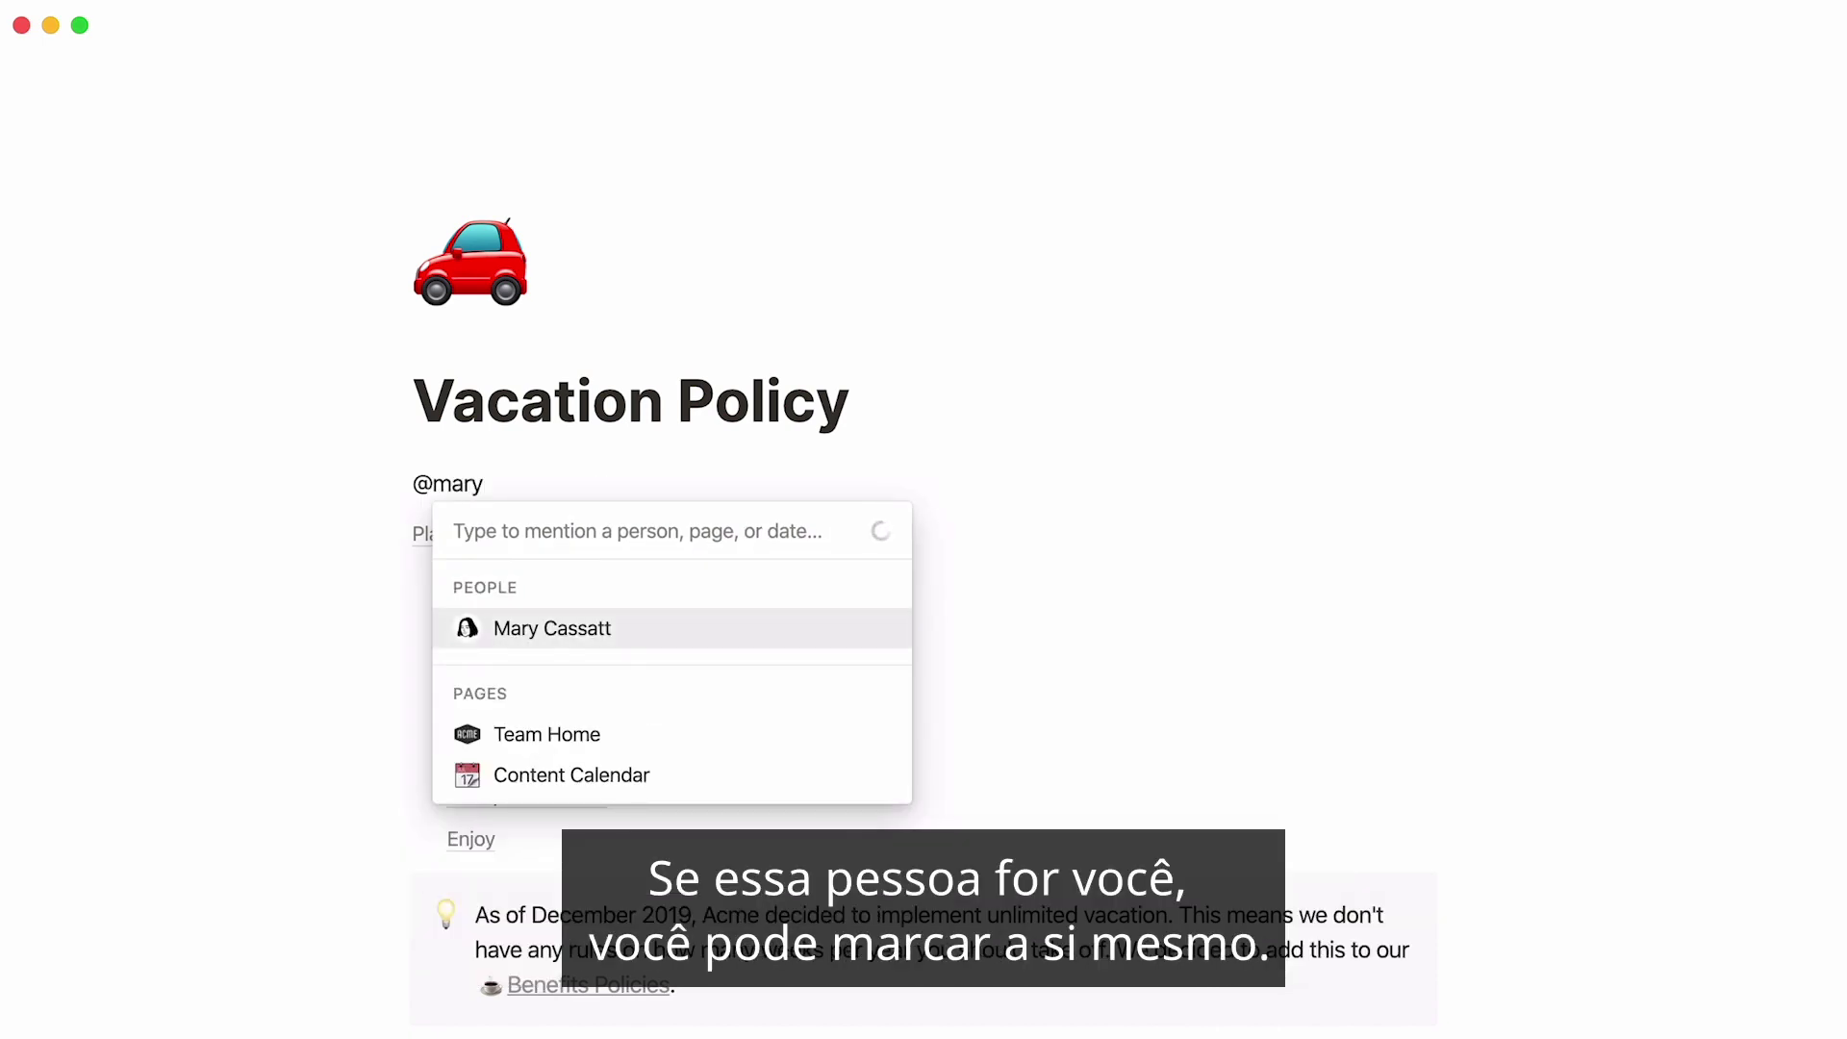
key(Return)
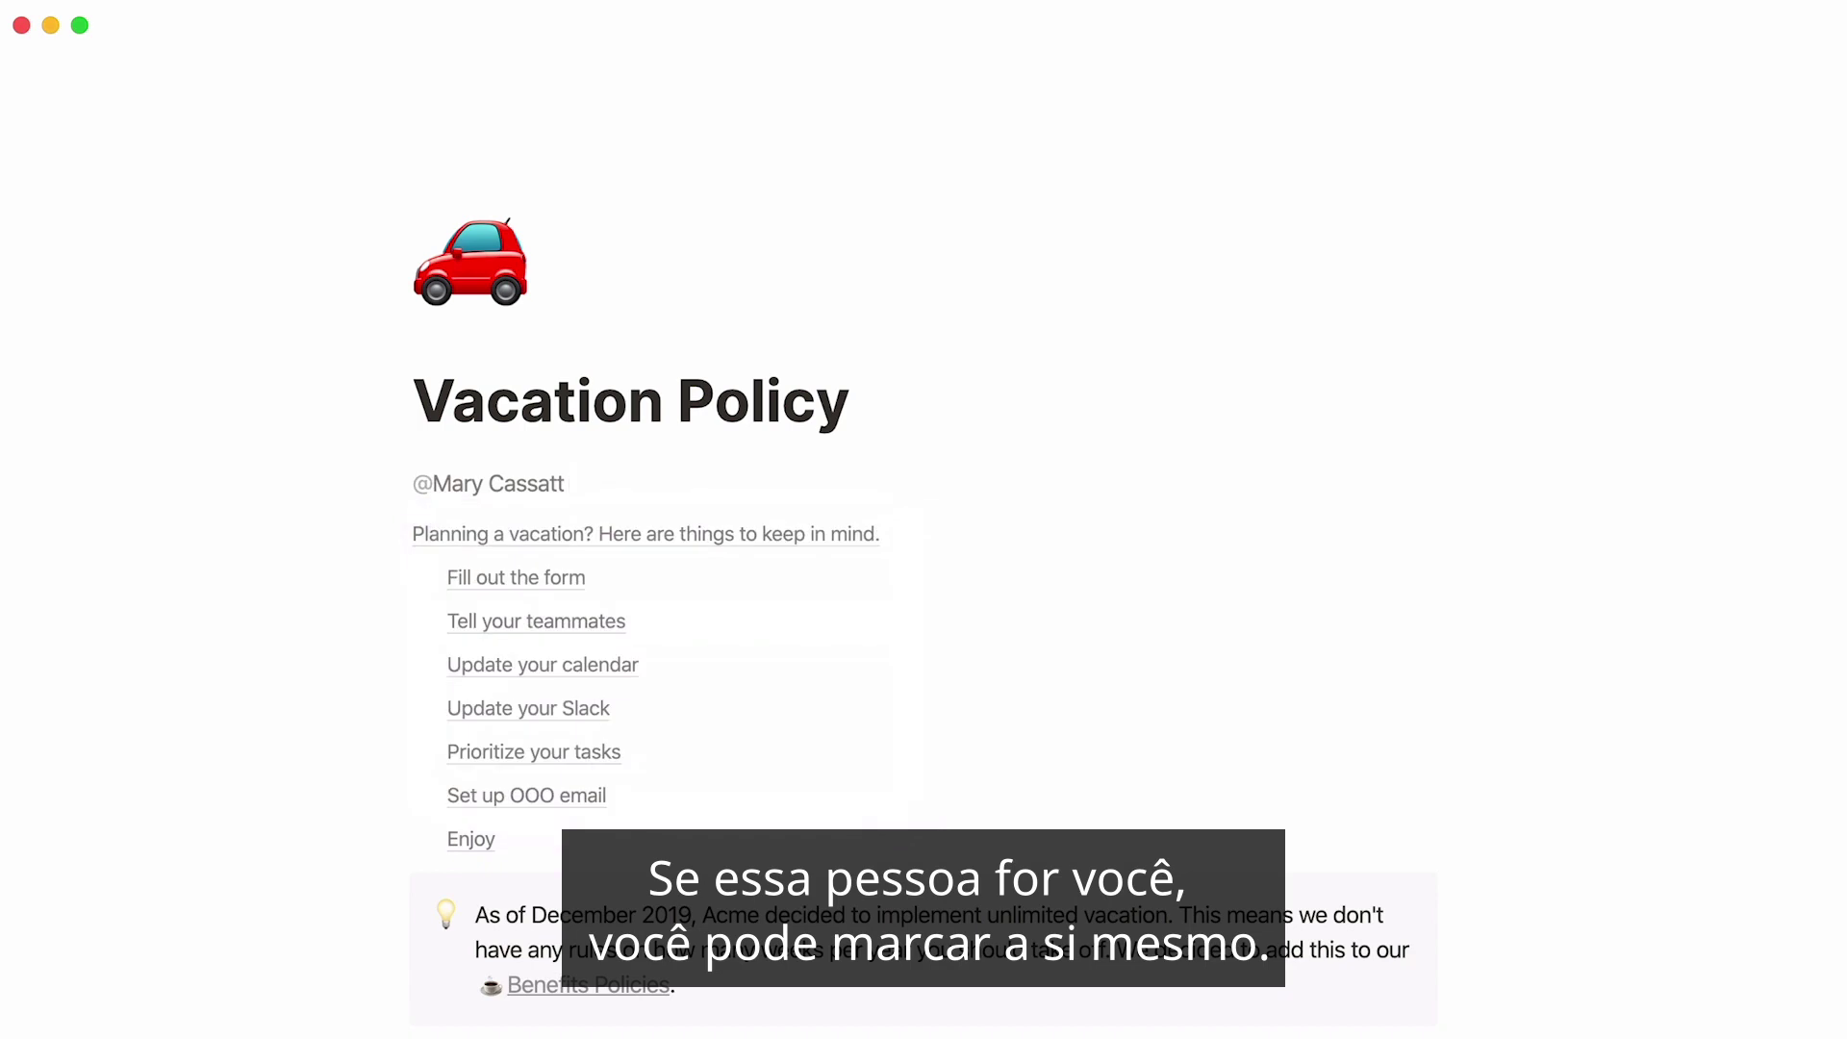
text(last )
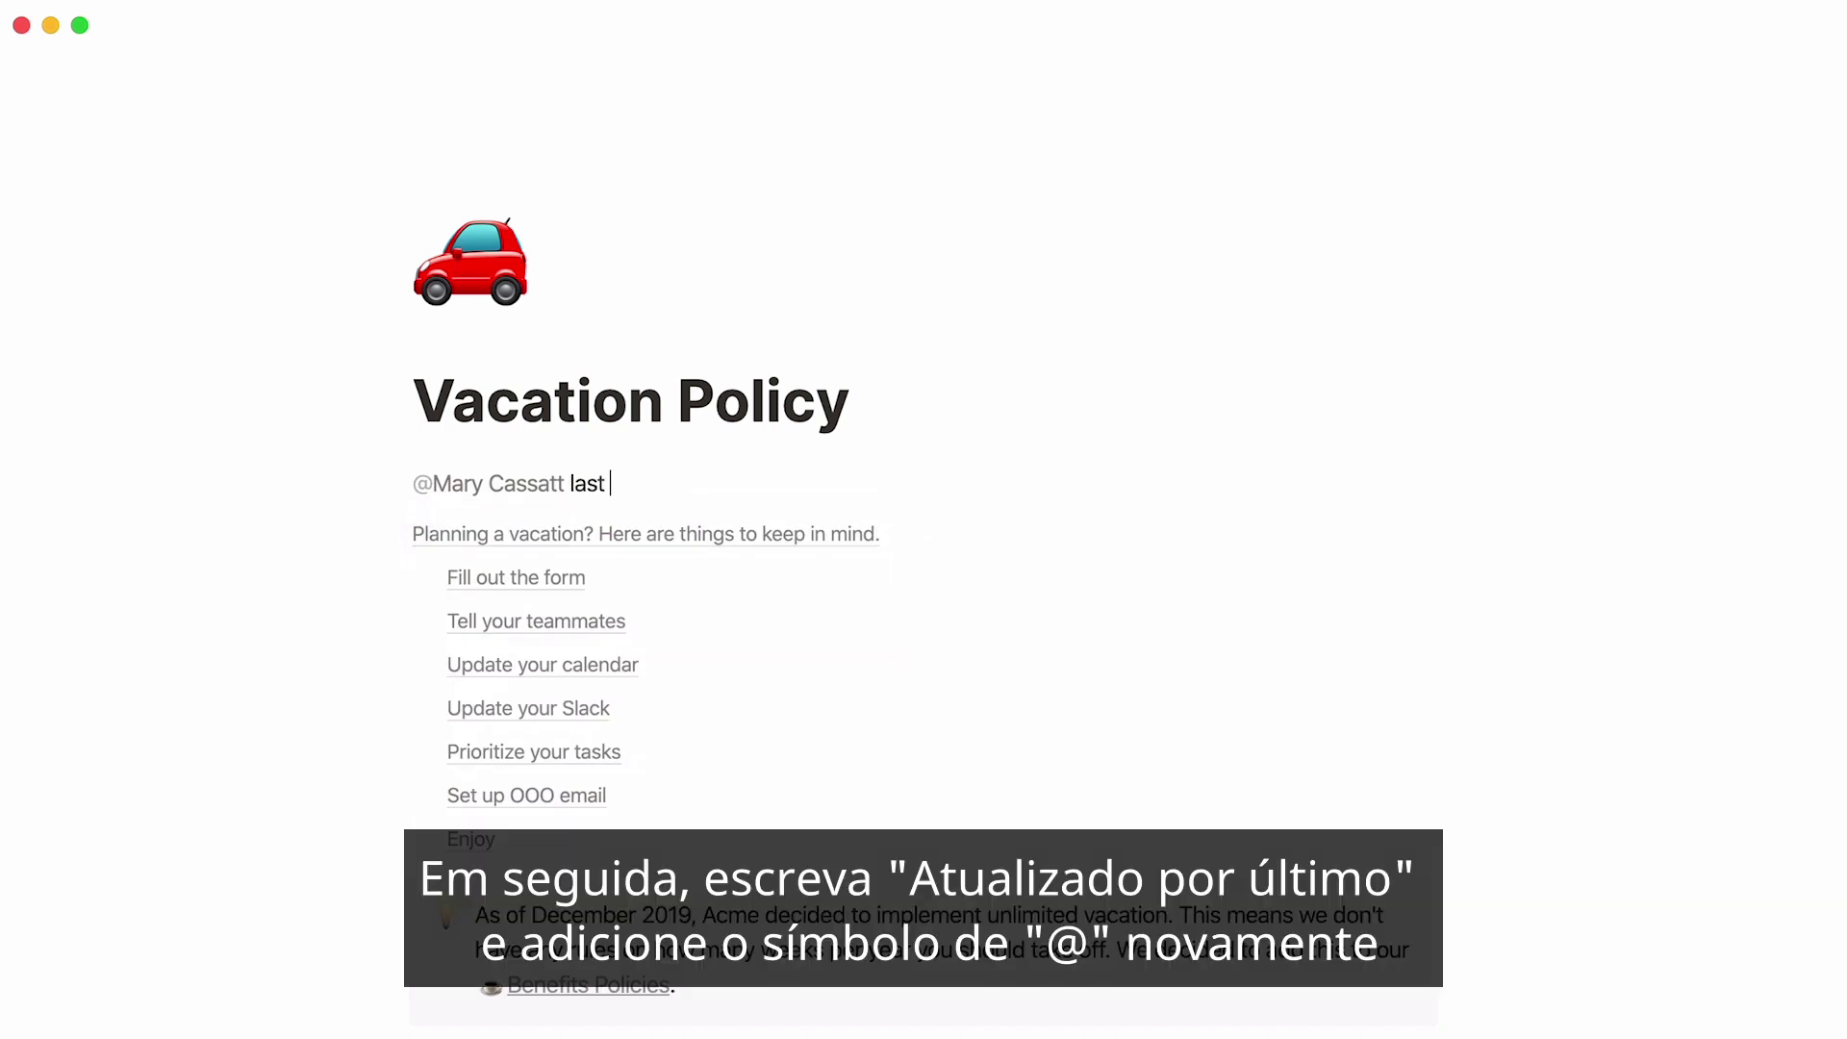
text(updated @)
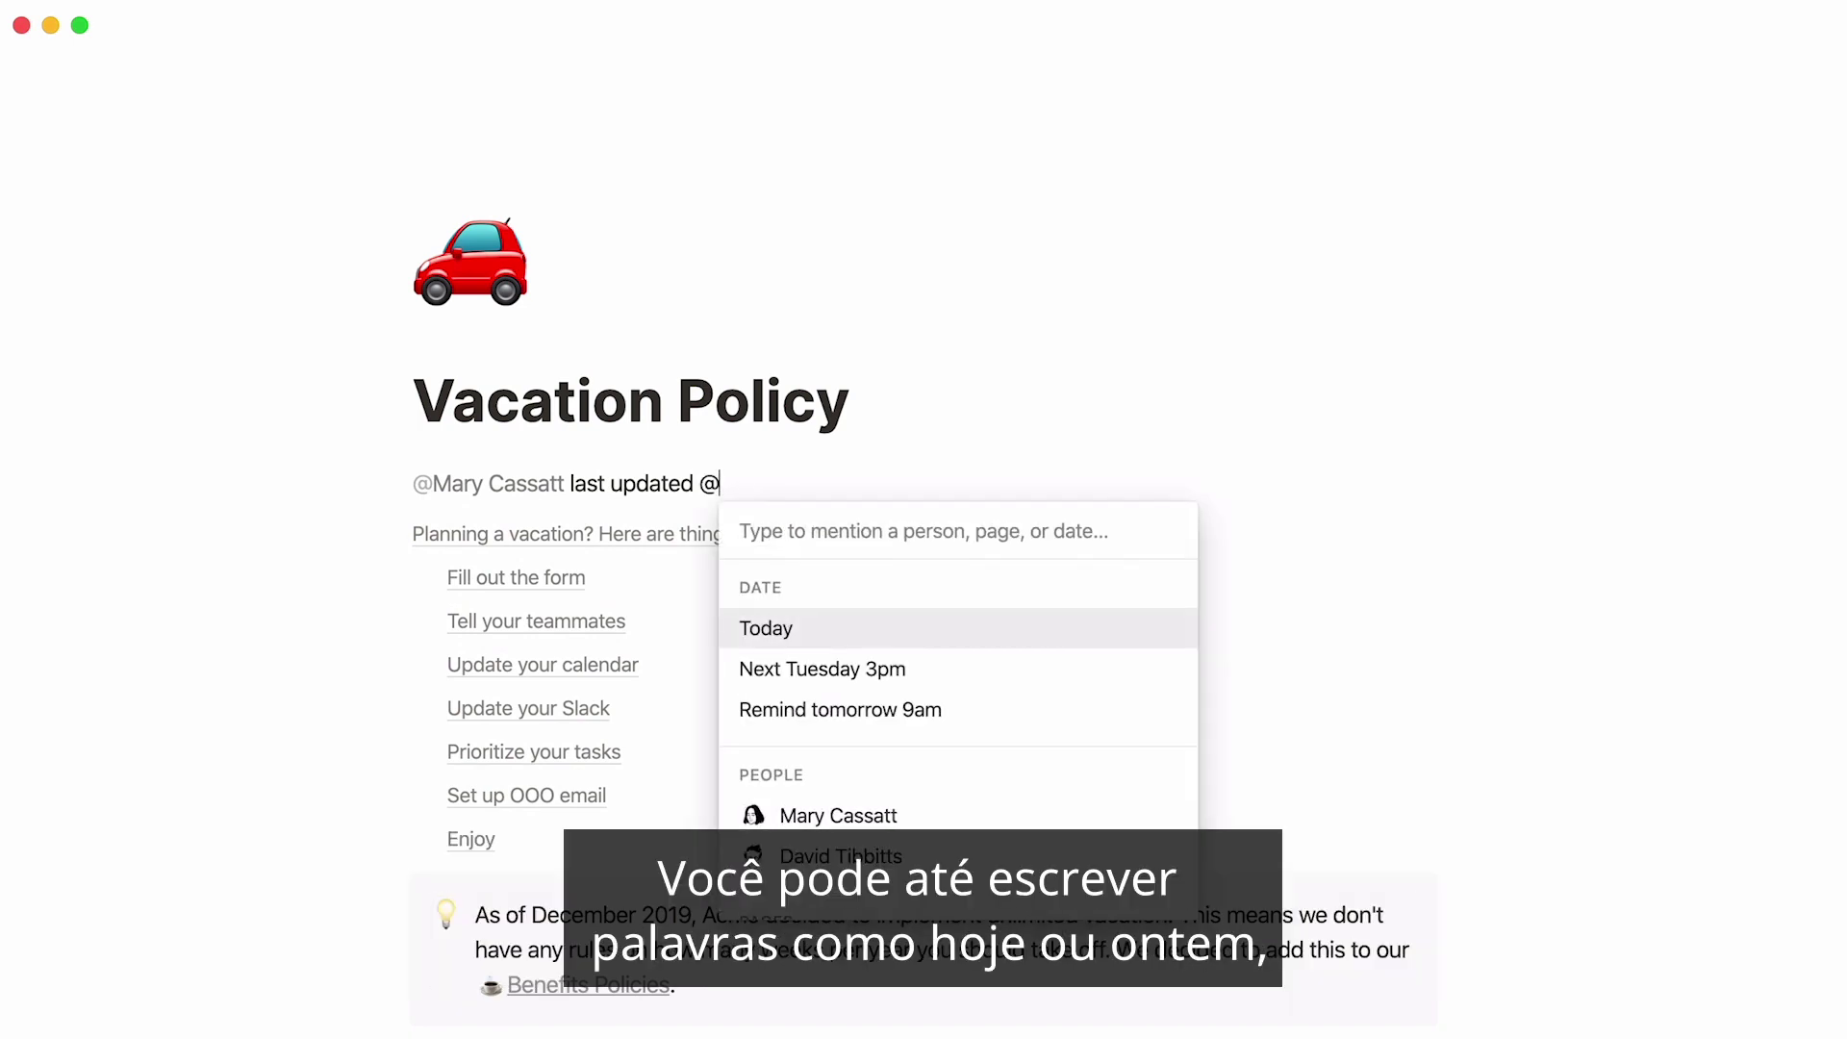
text(today)
key(Return)
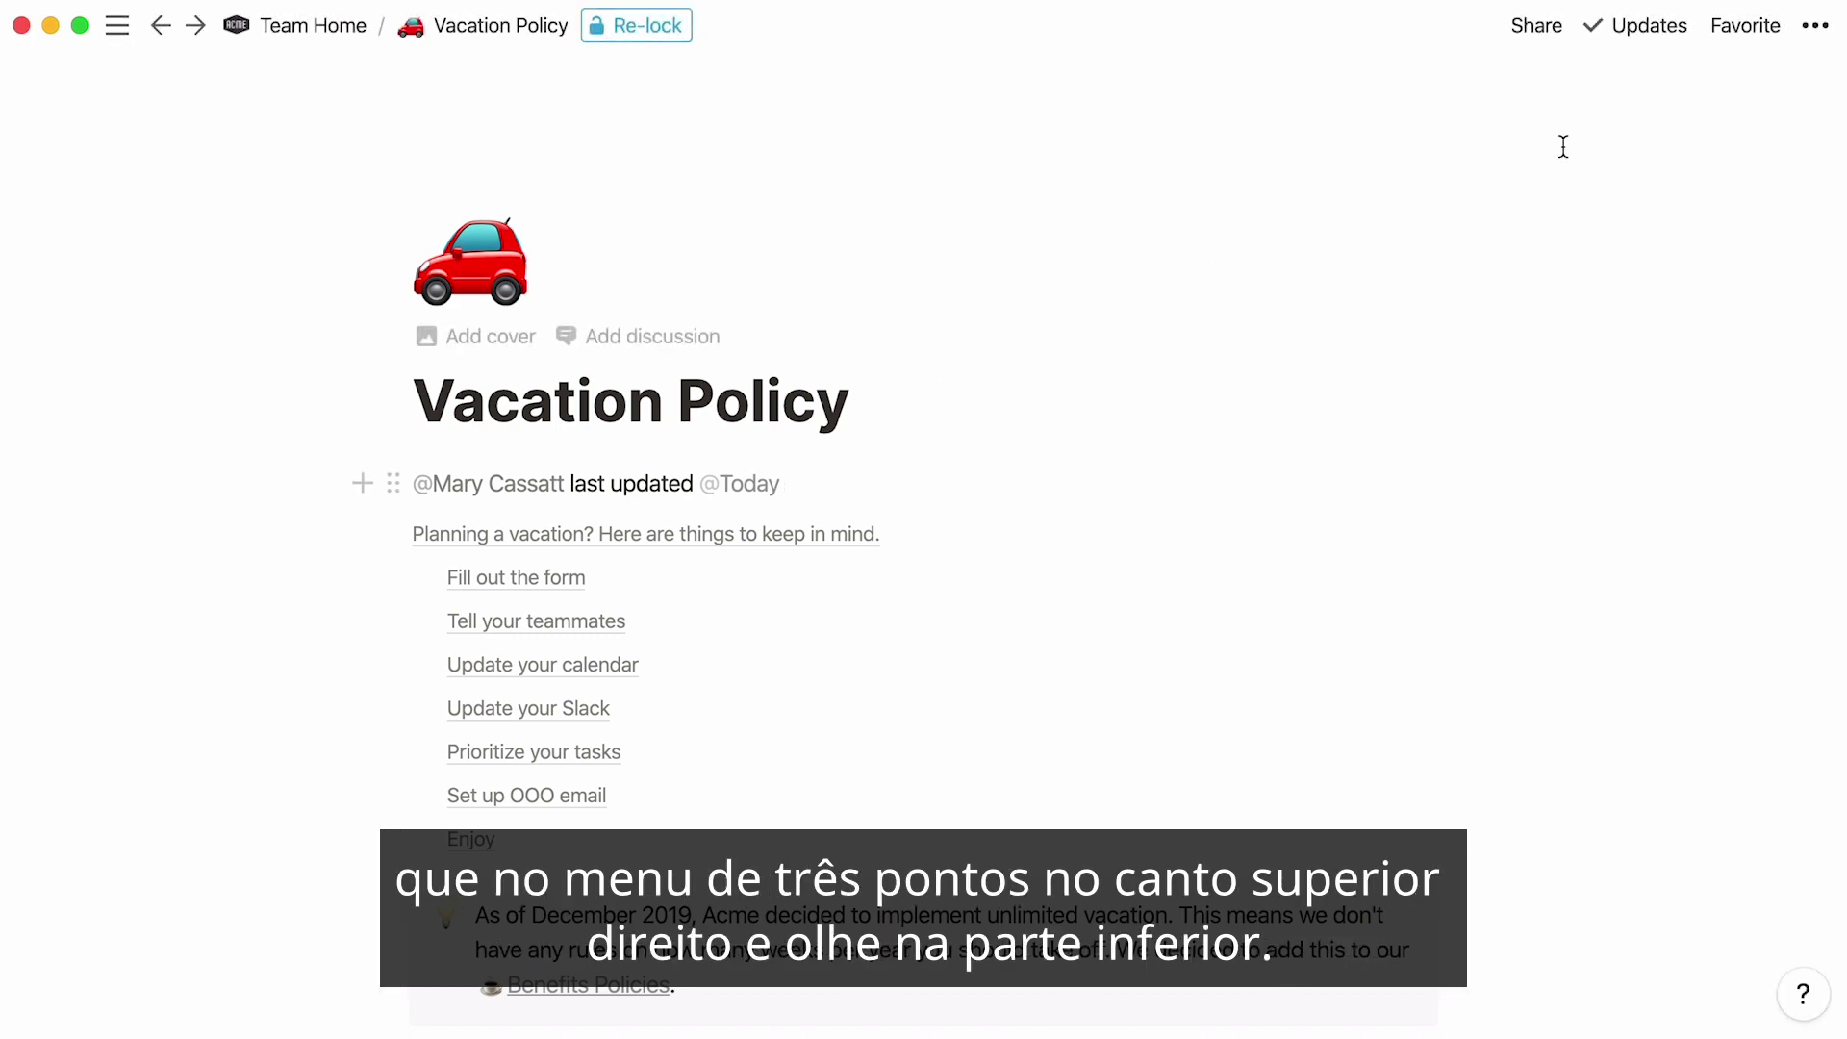
- Check the Last edited info at the bottom of the page menu, then reopen the sidebar
click(1815, 27)
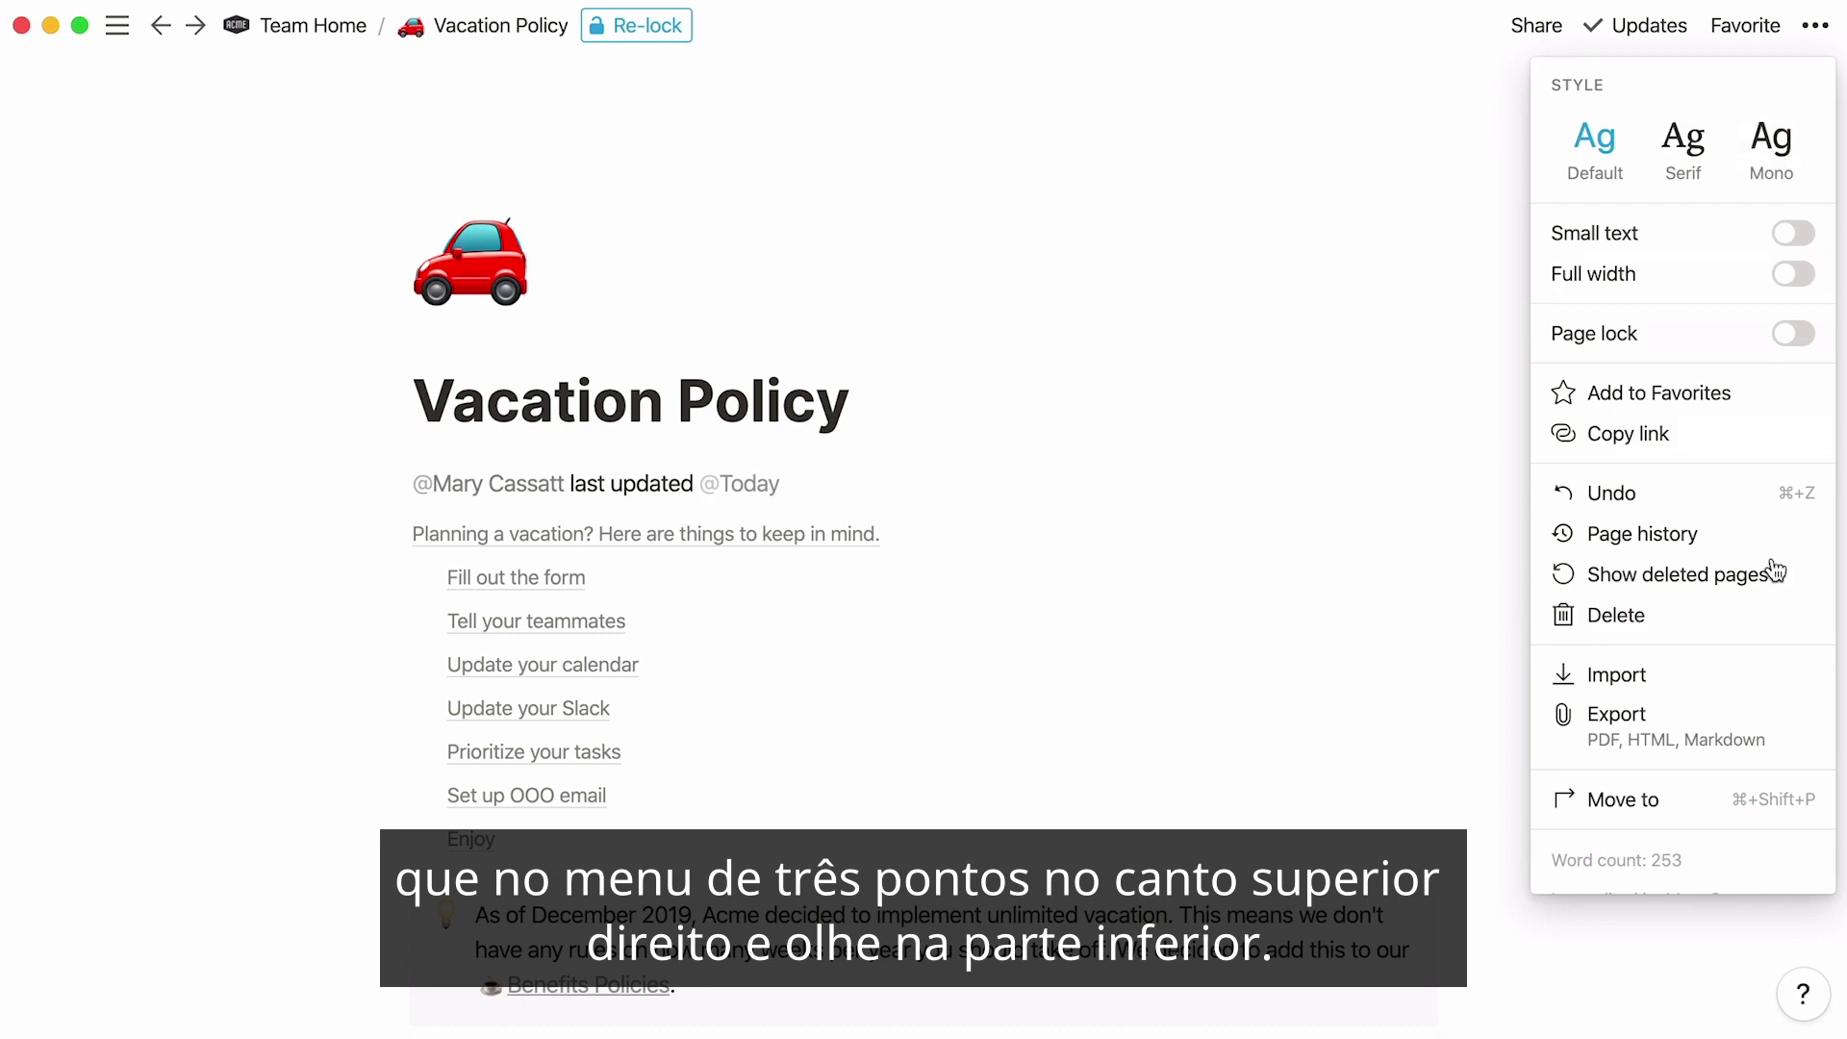
scroll(1722, 813, down, 3)
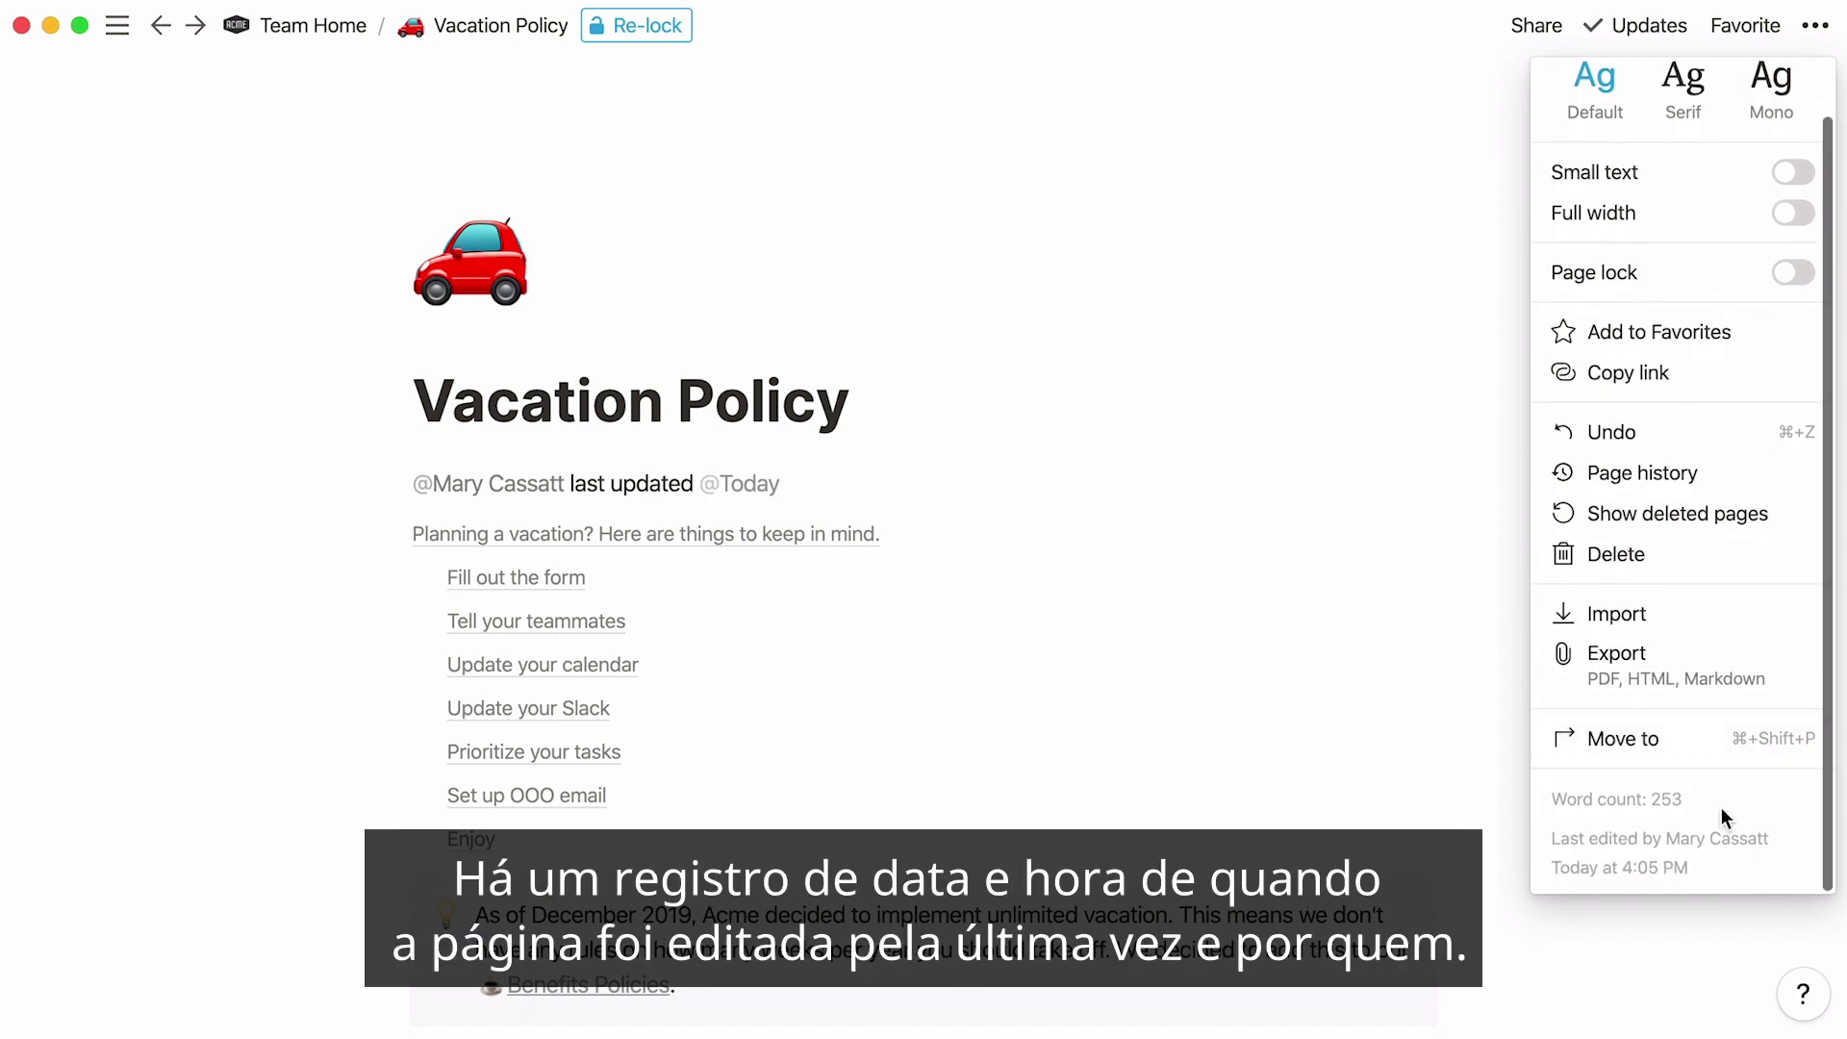
mouse_move(1751, 866)
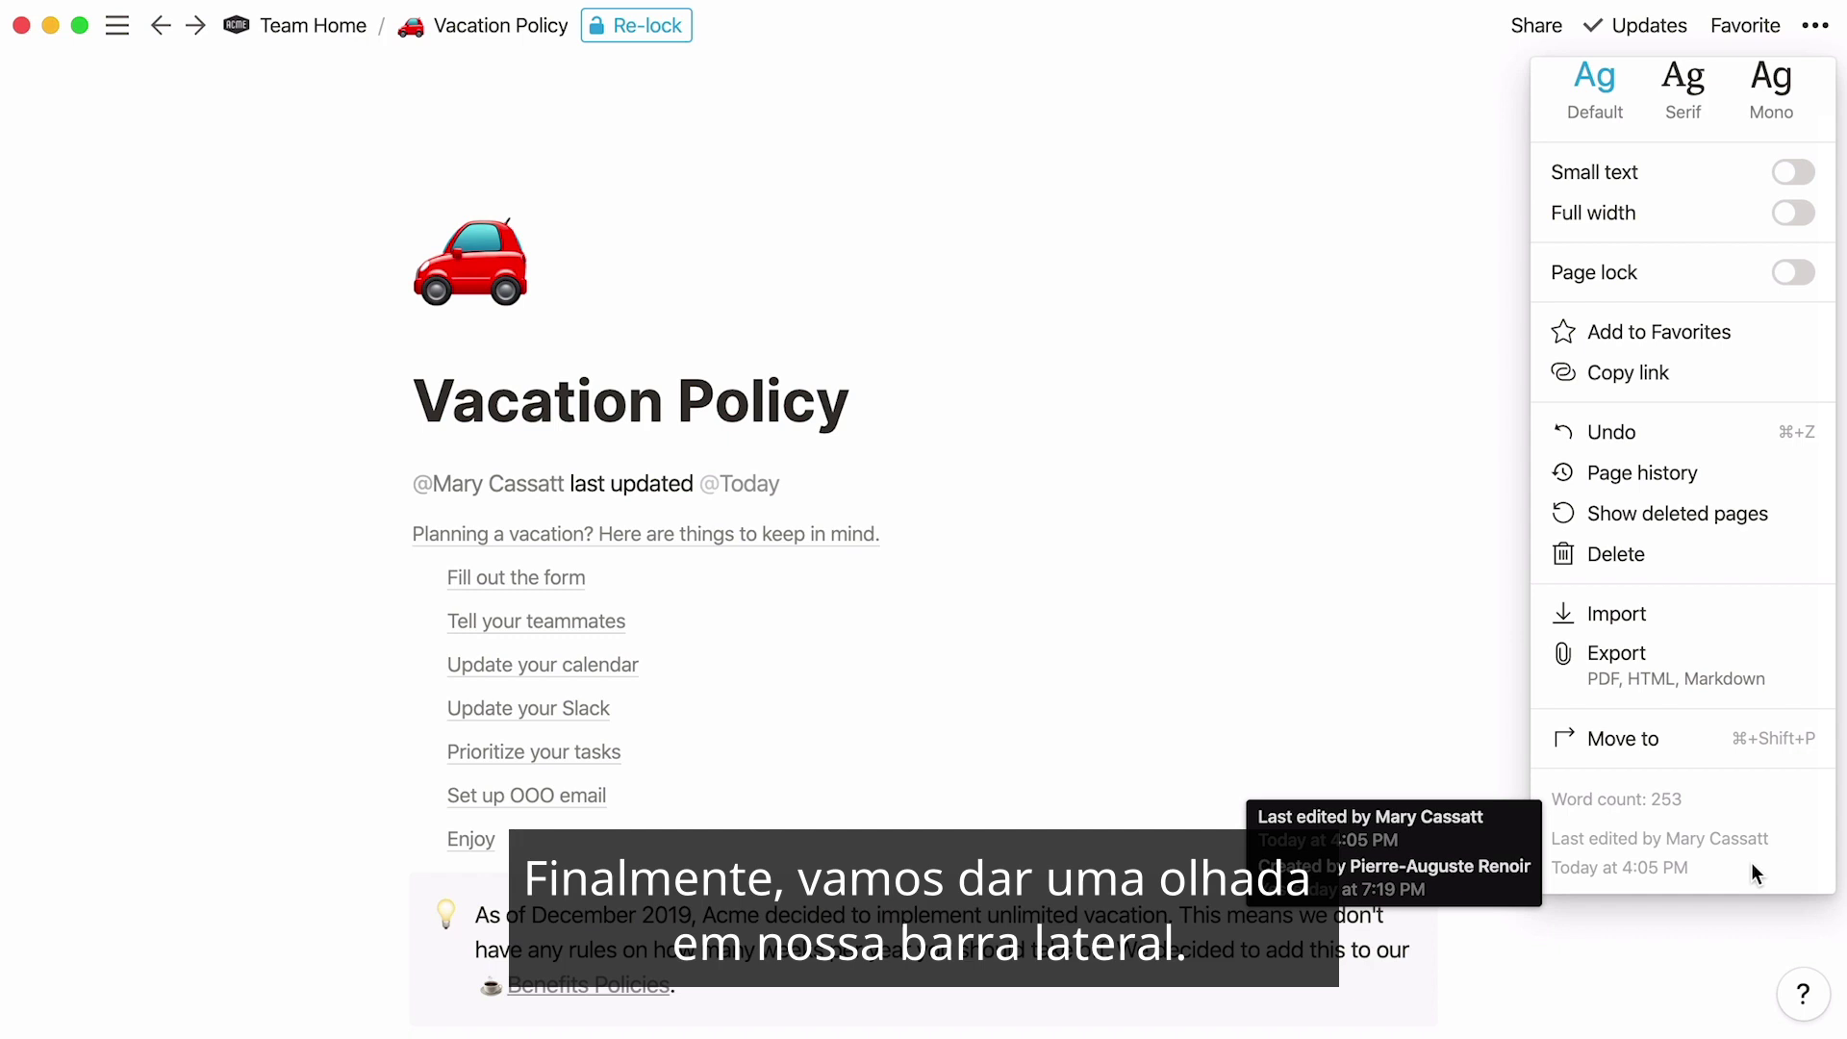
click(115, 25)
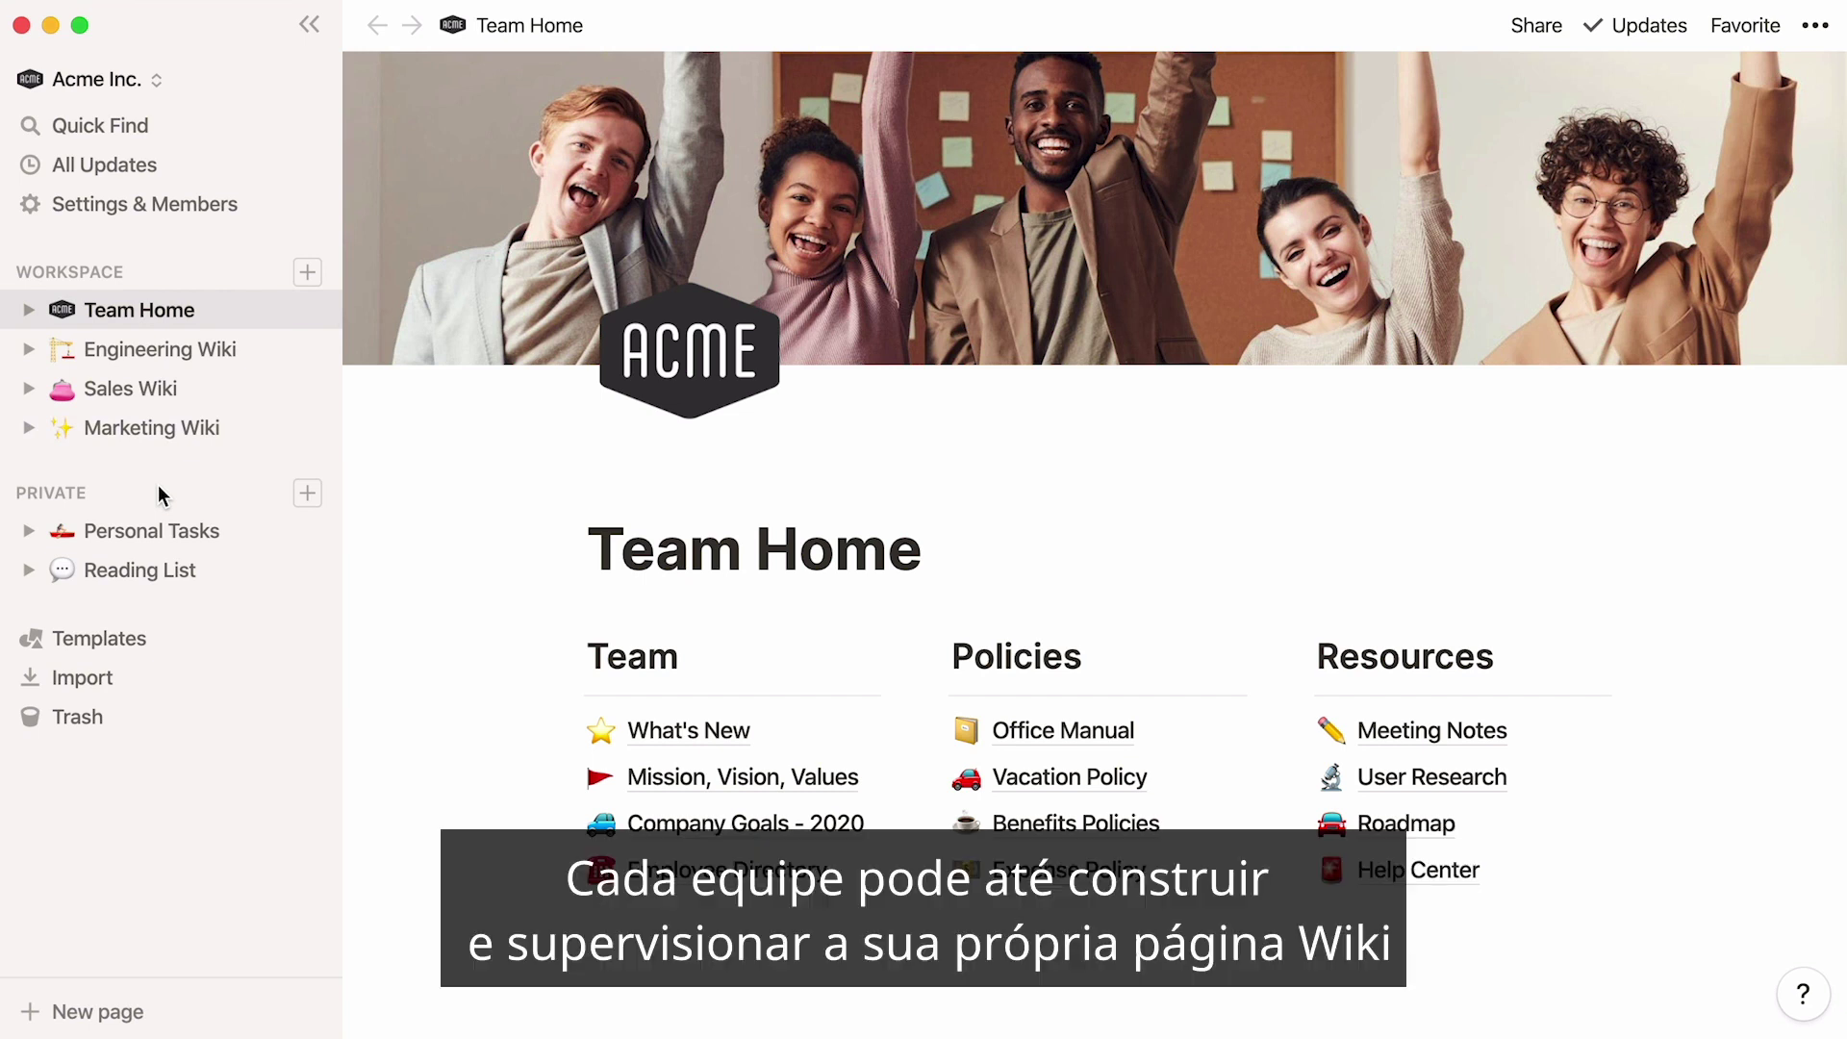
- Browse the Engineering Wiki and Sales Wiki pages, finishing on Marketing Wiki
click(252, 362)
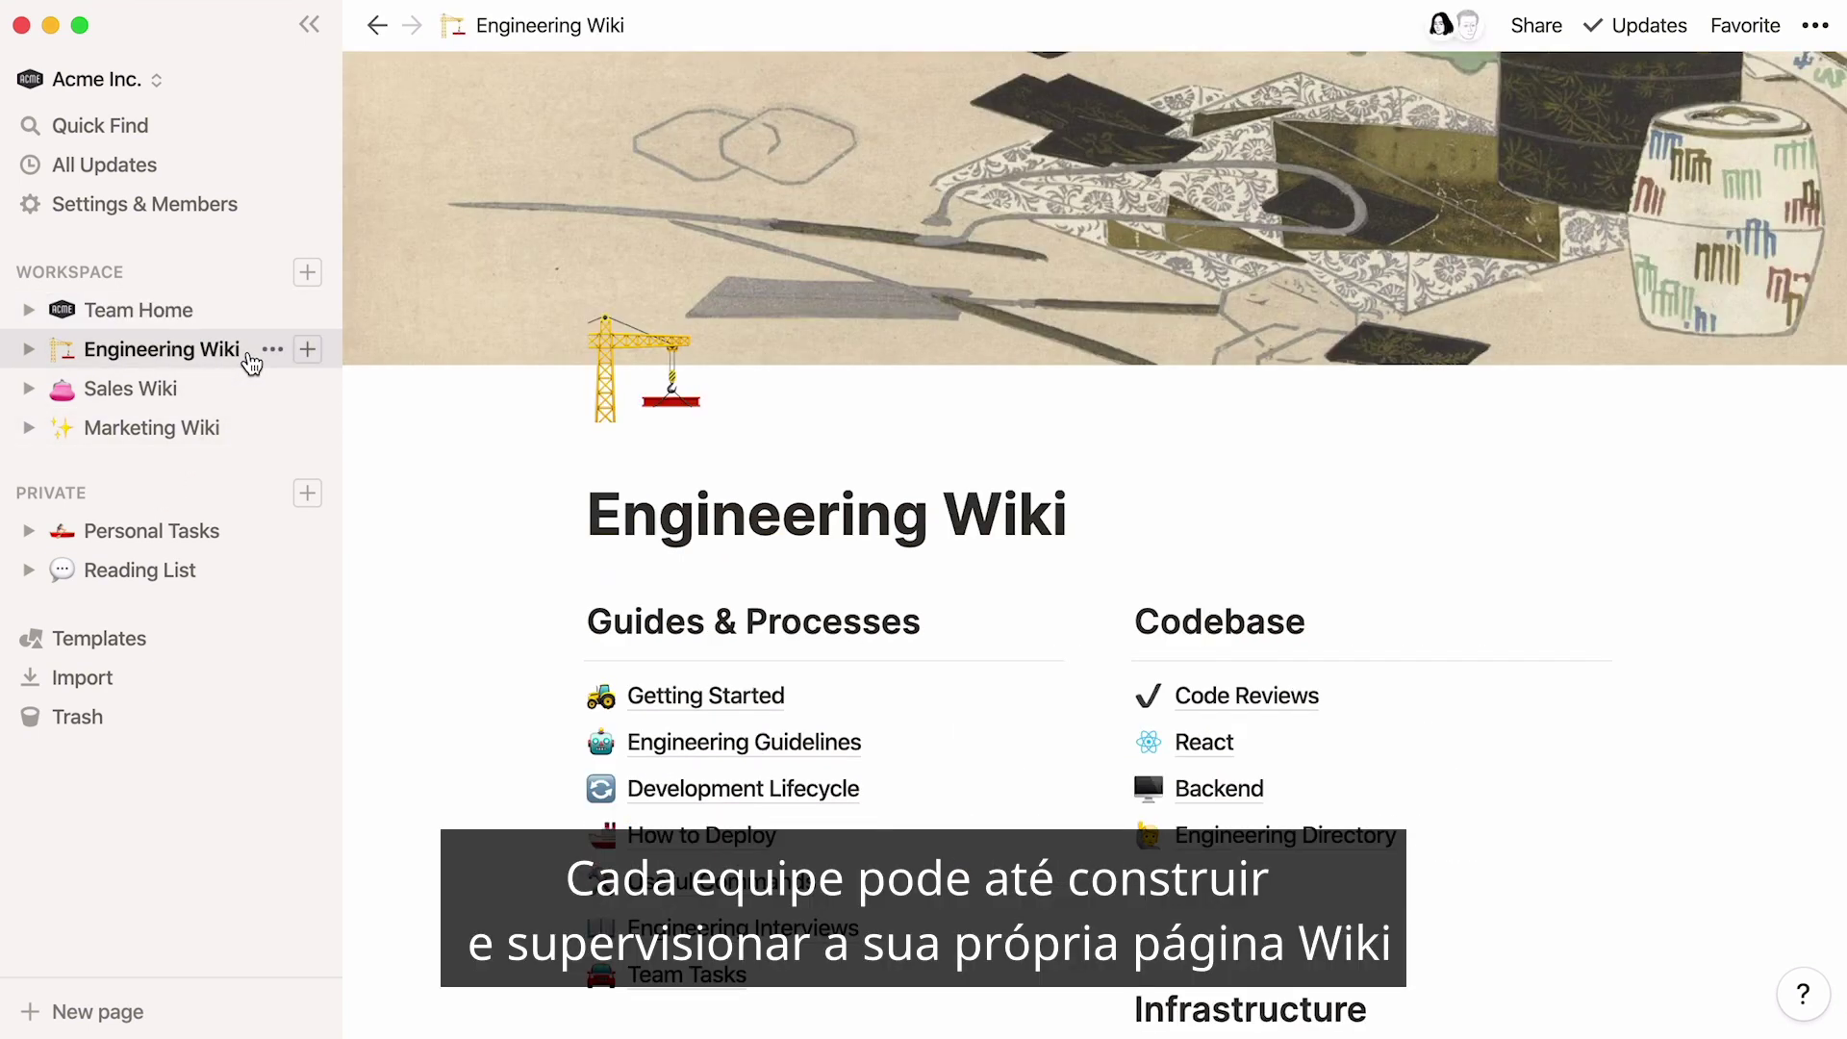
click(241, 394)
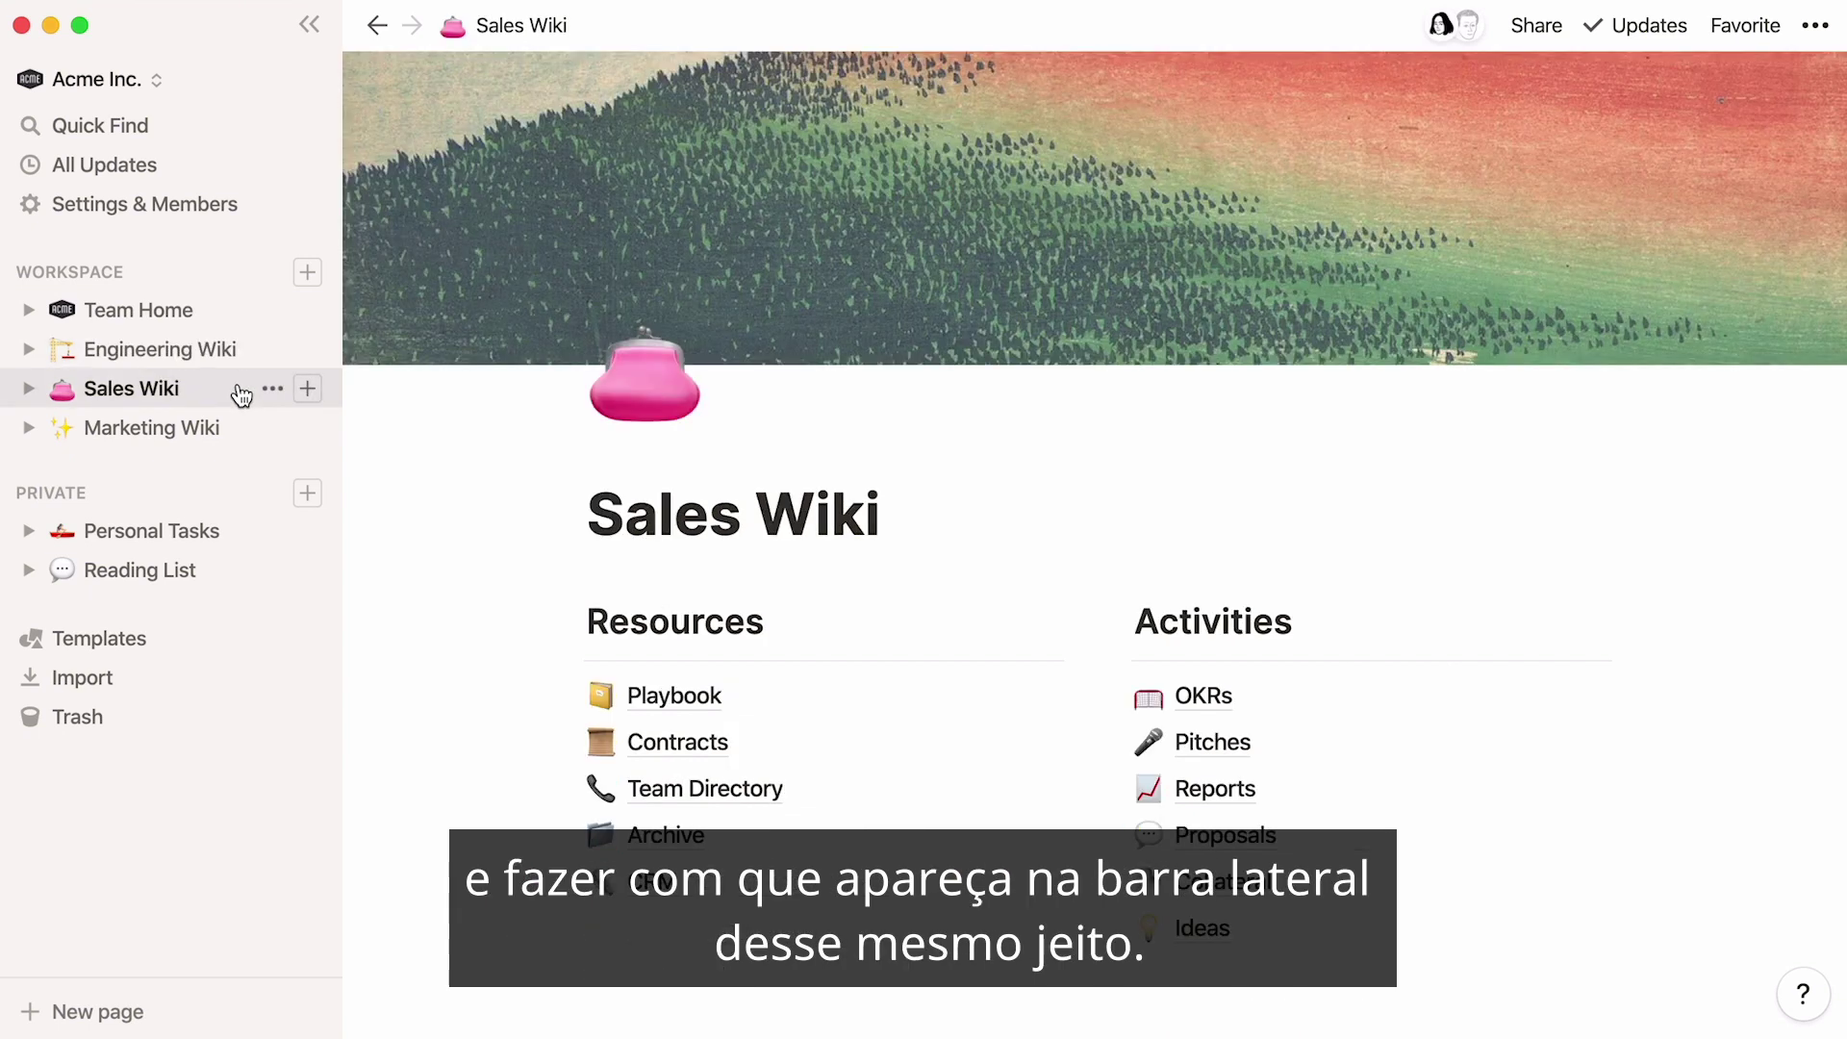
click(242, 431)
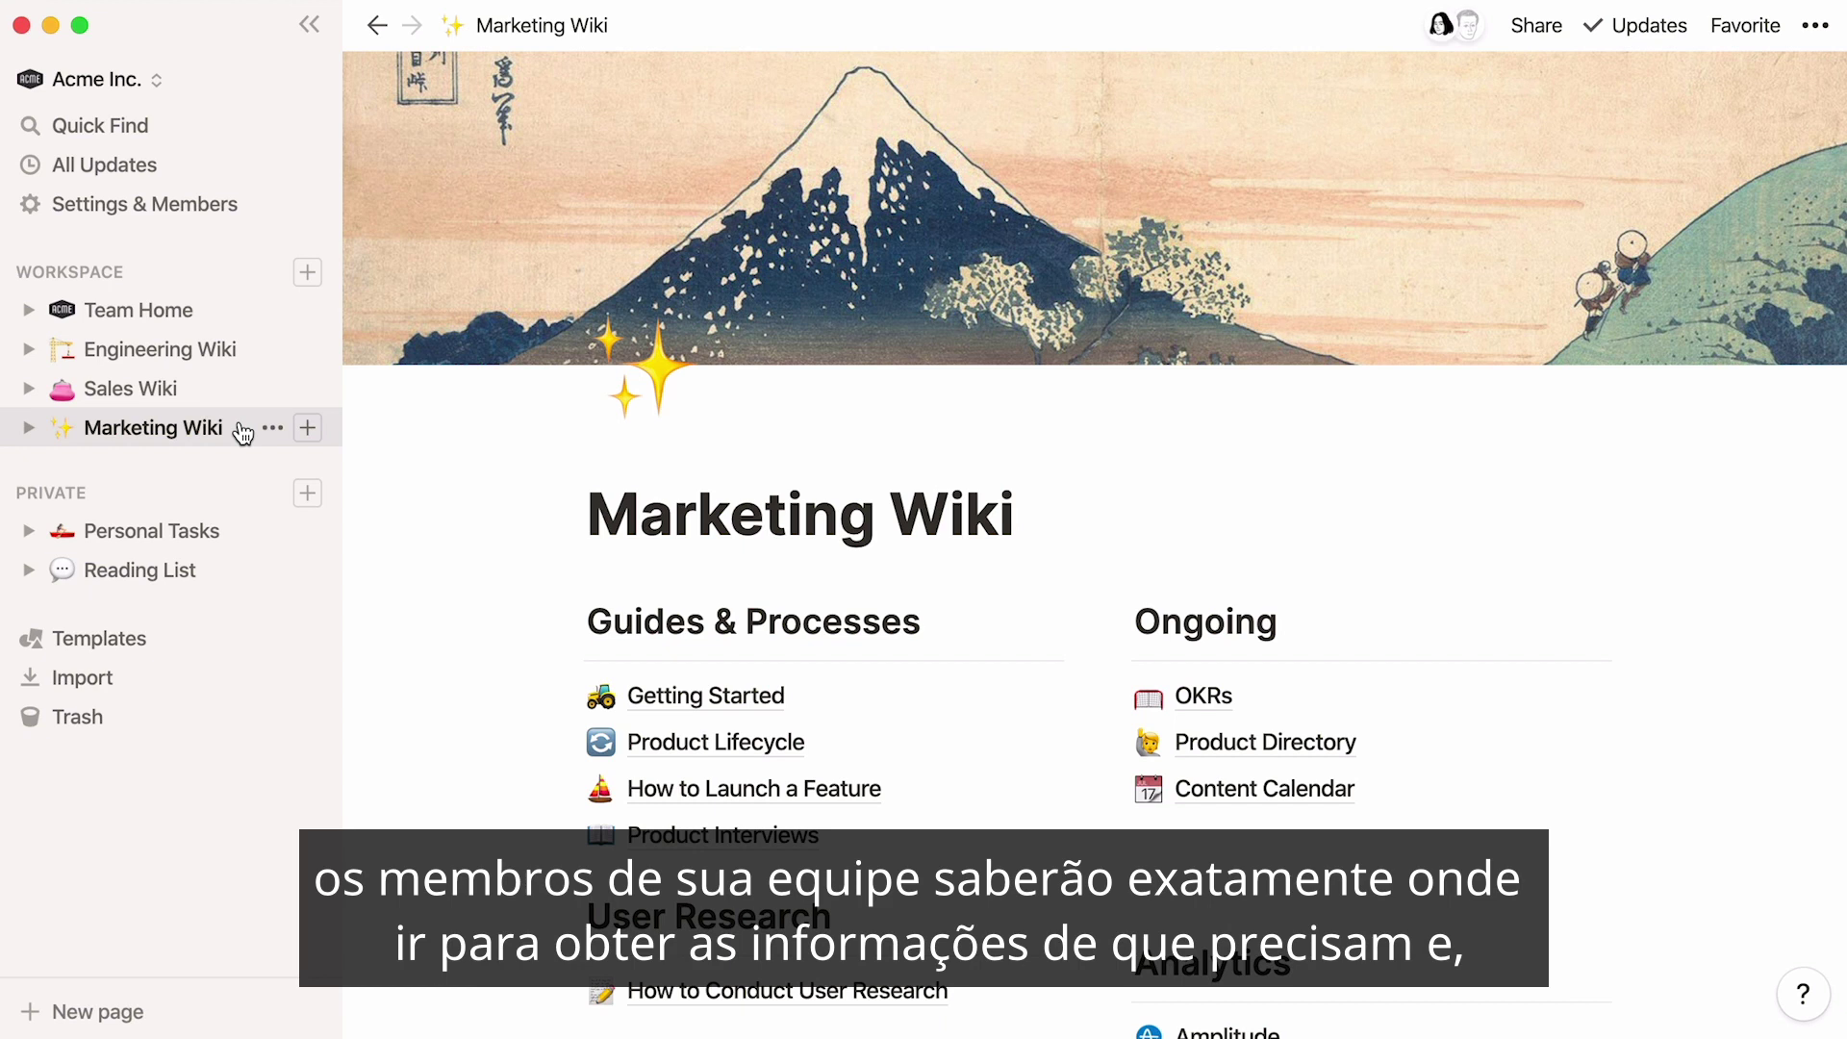
- Search 'content' to open Content Calendar, then go back to Team Home and collapse the sidebar
click(236, 130)
text(content)
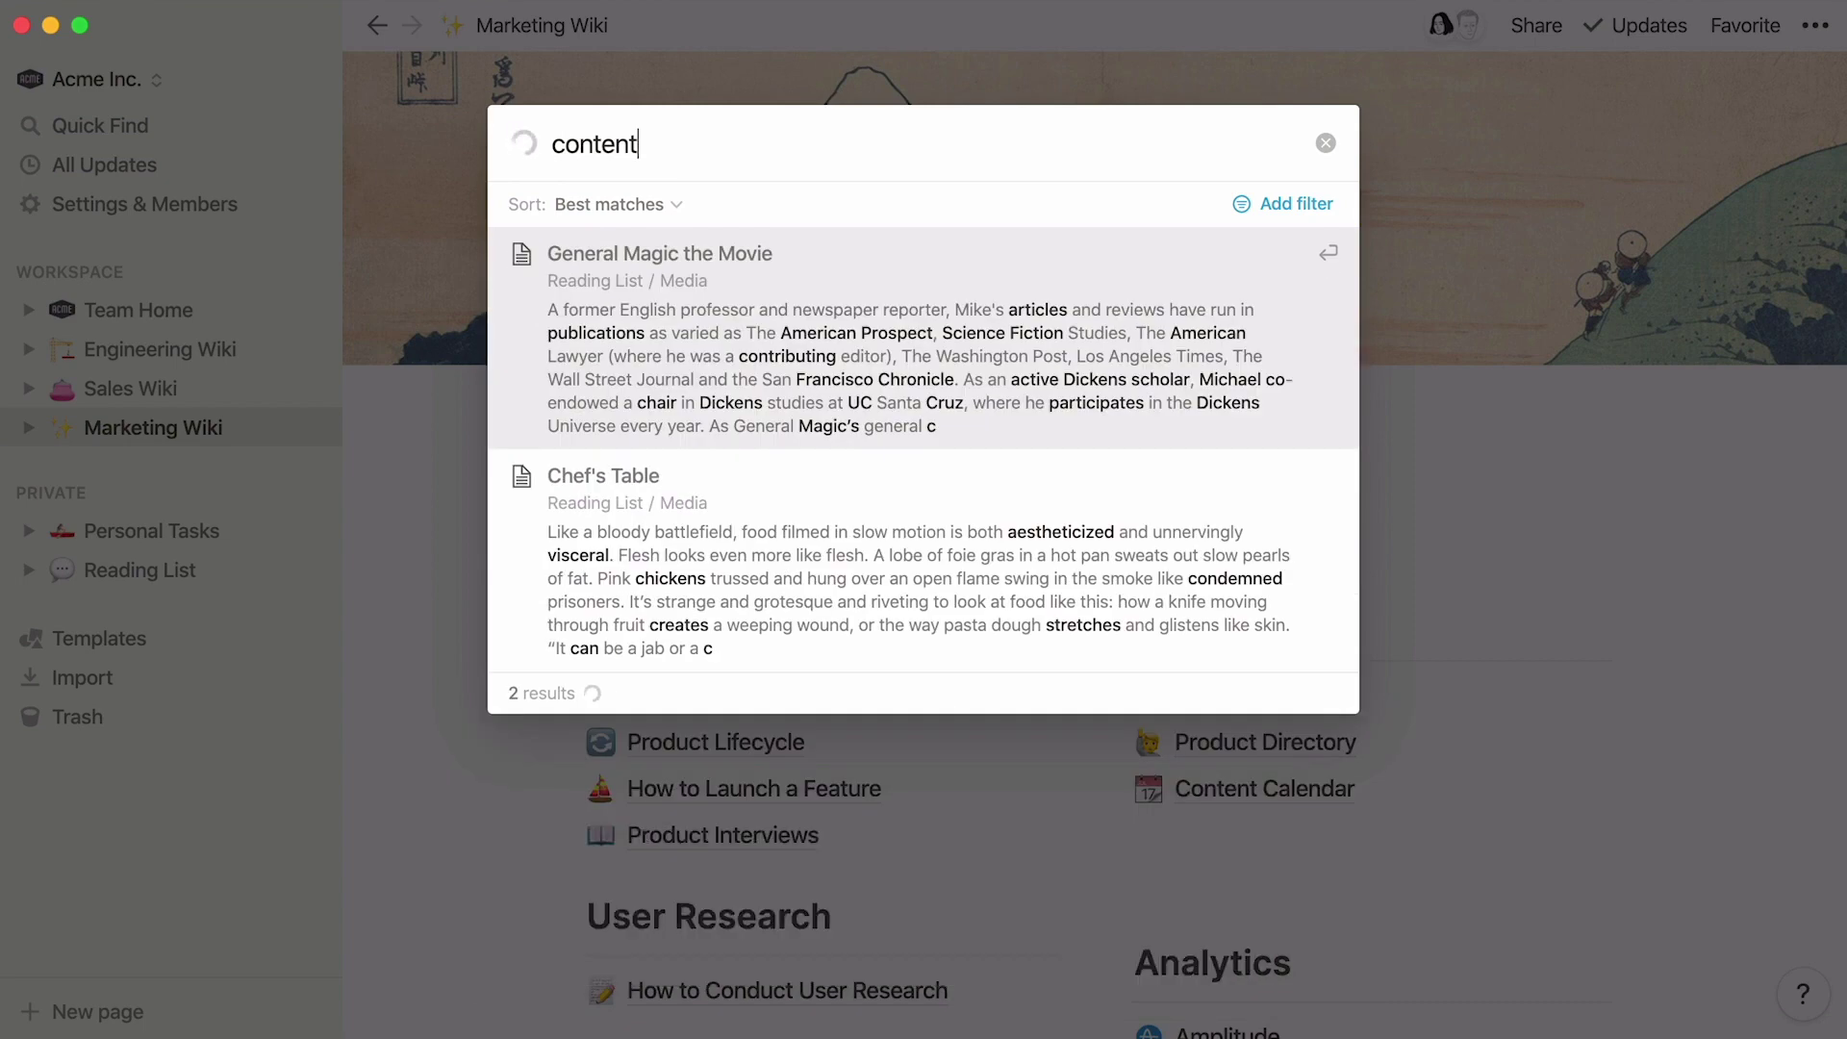
click(715, 279)
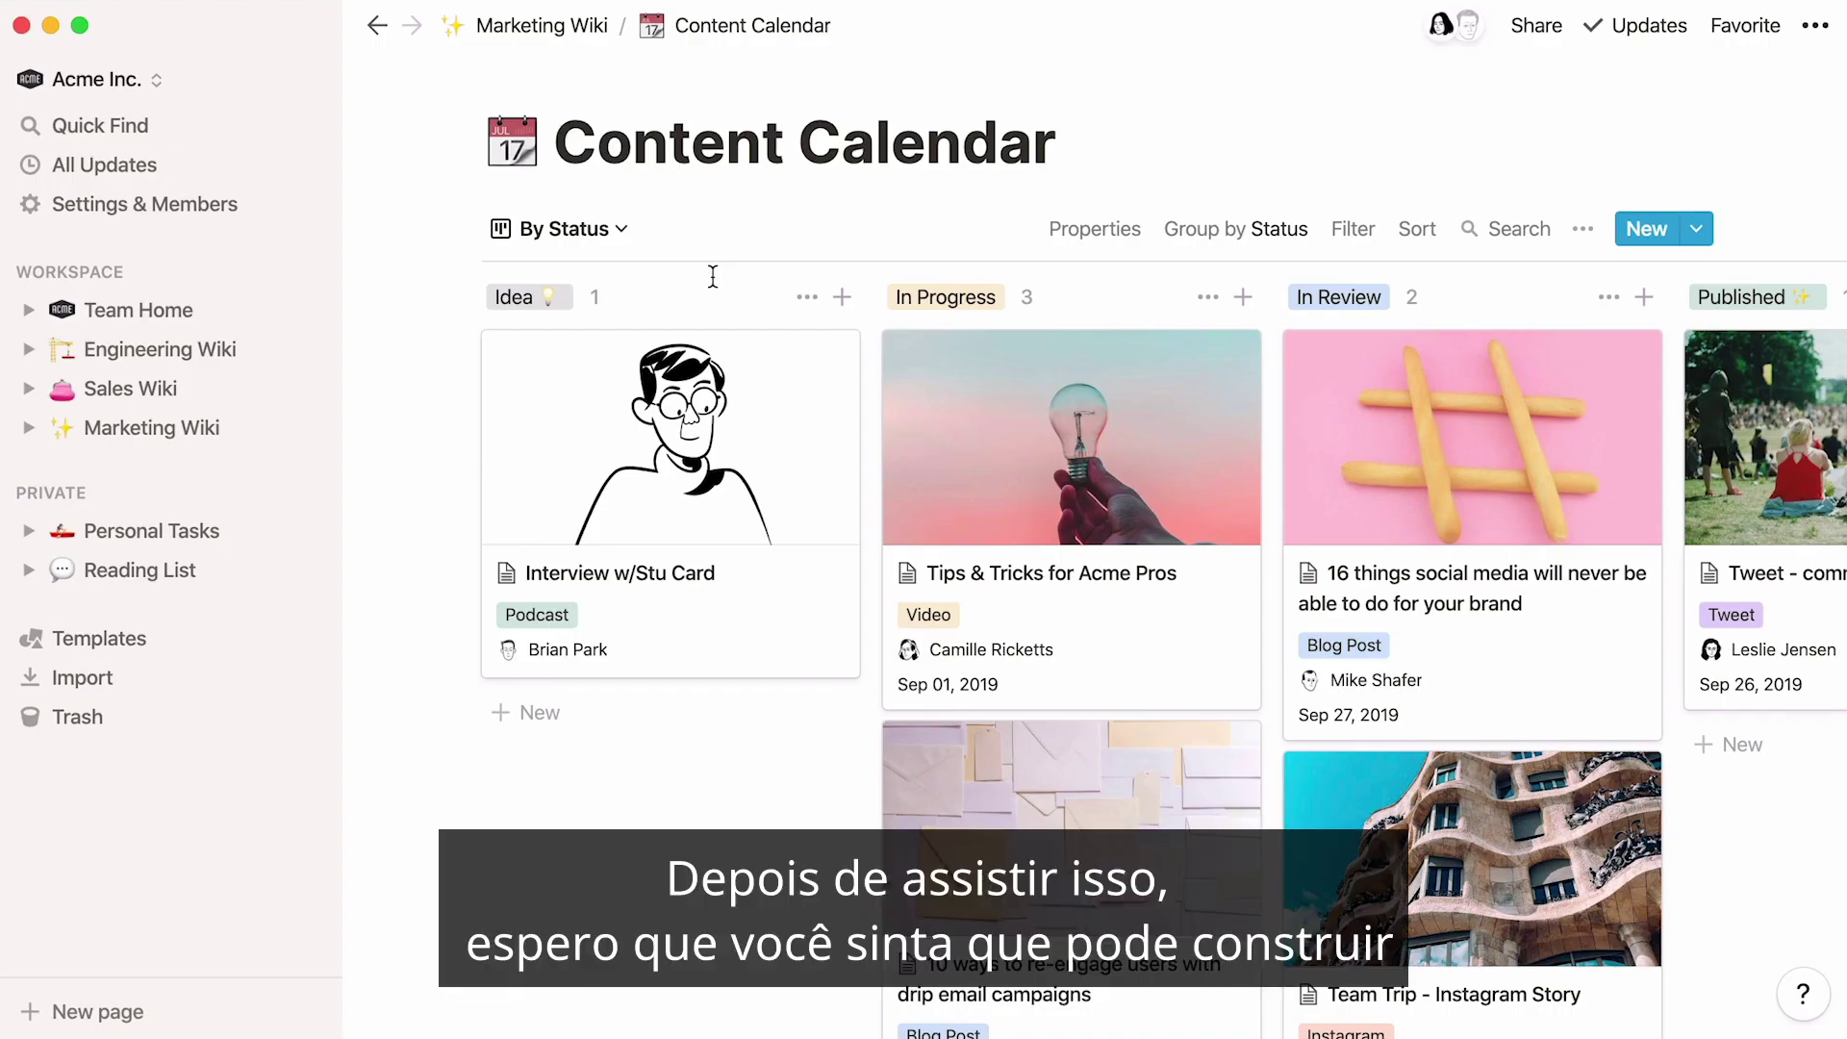
click(217, 309)
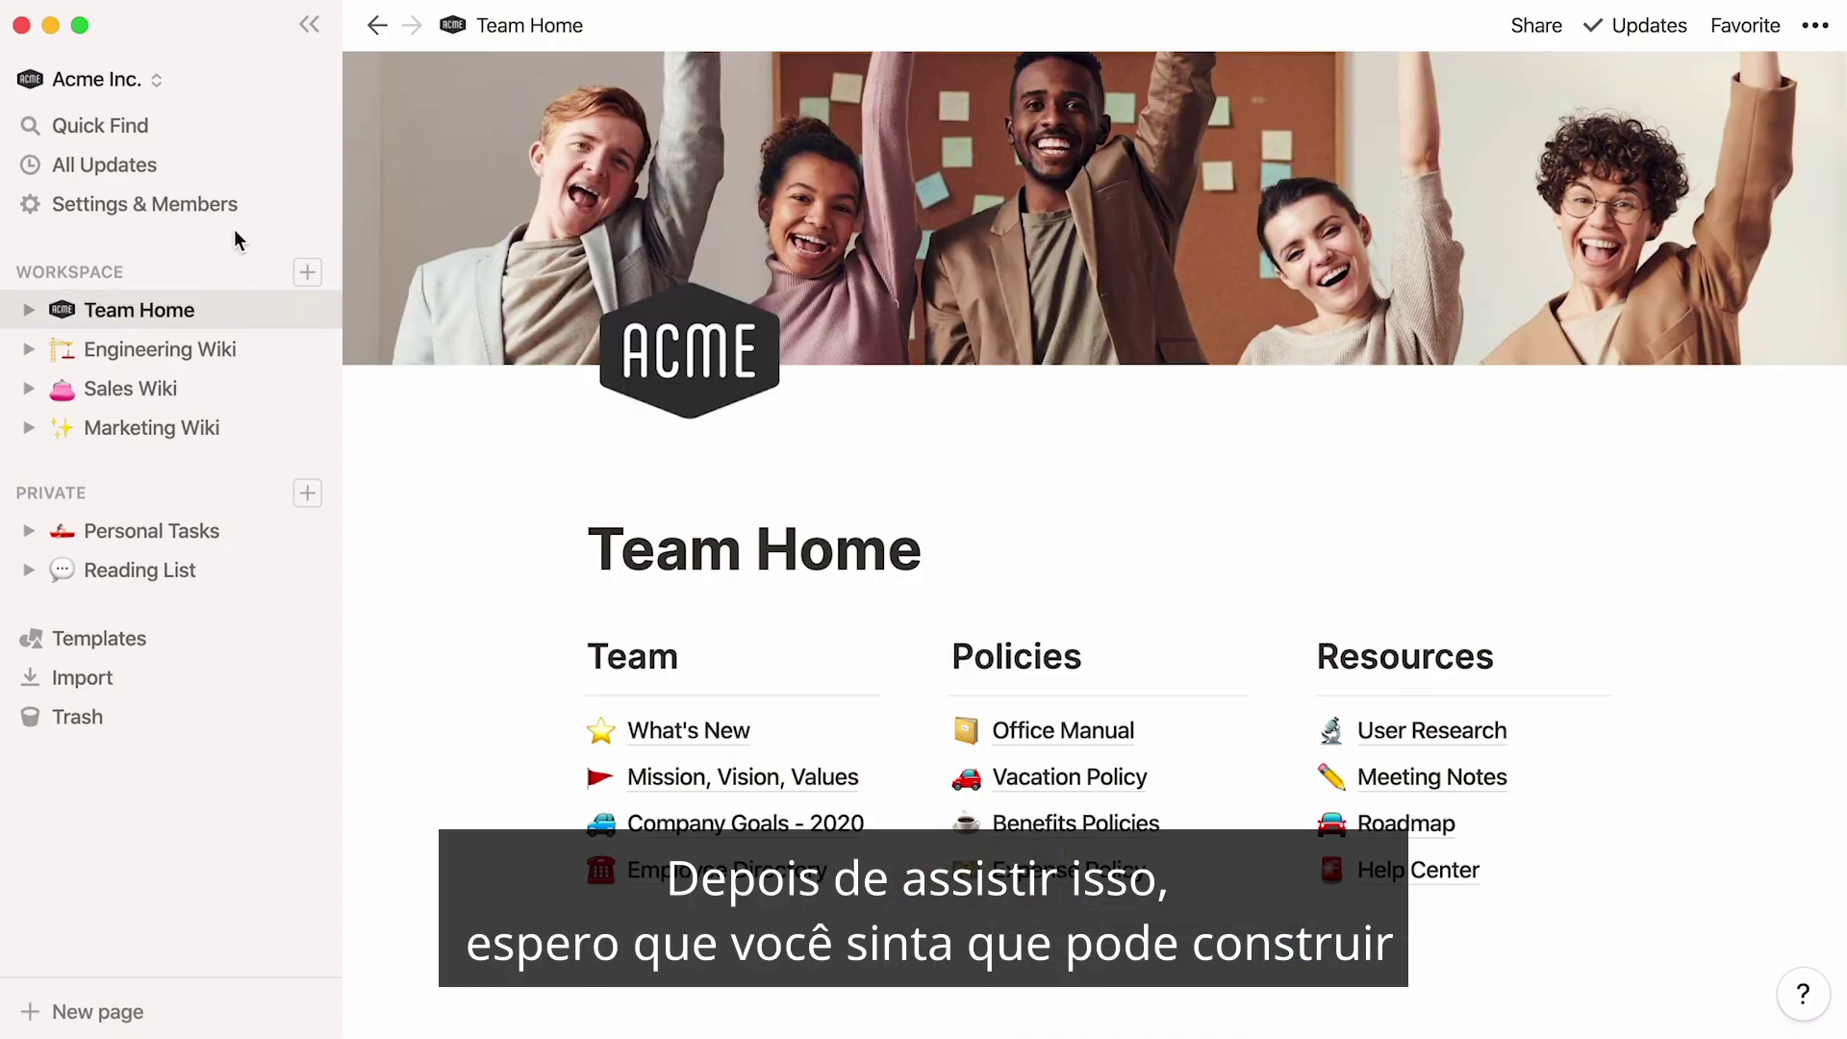
click(308, 25)
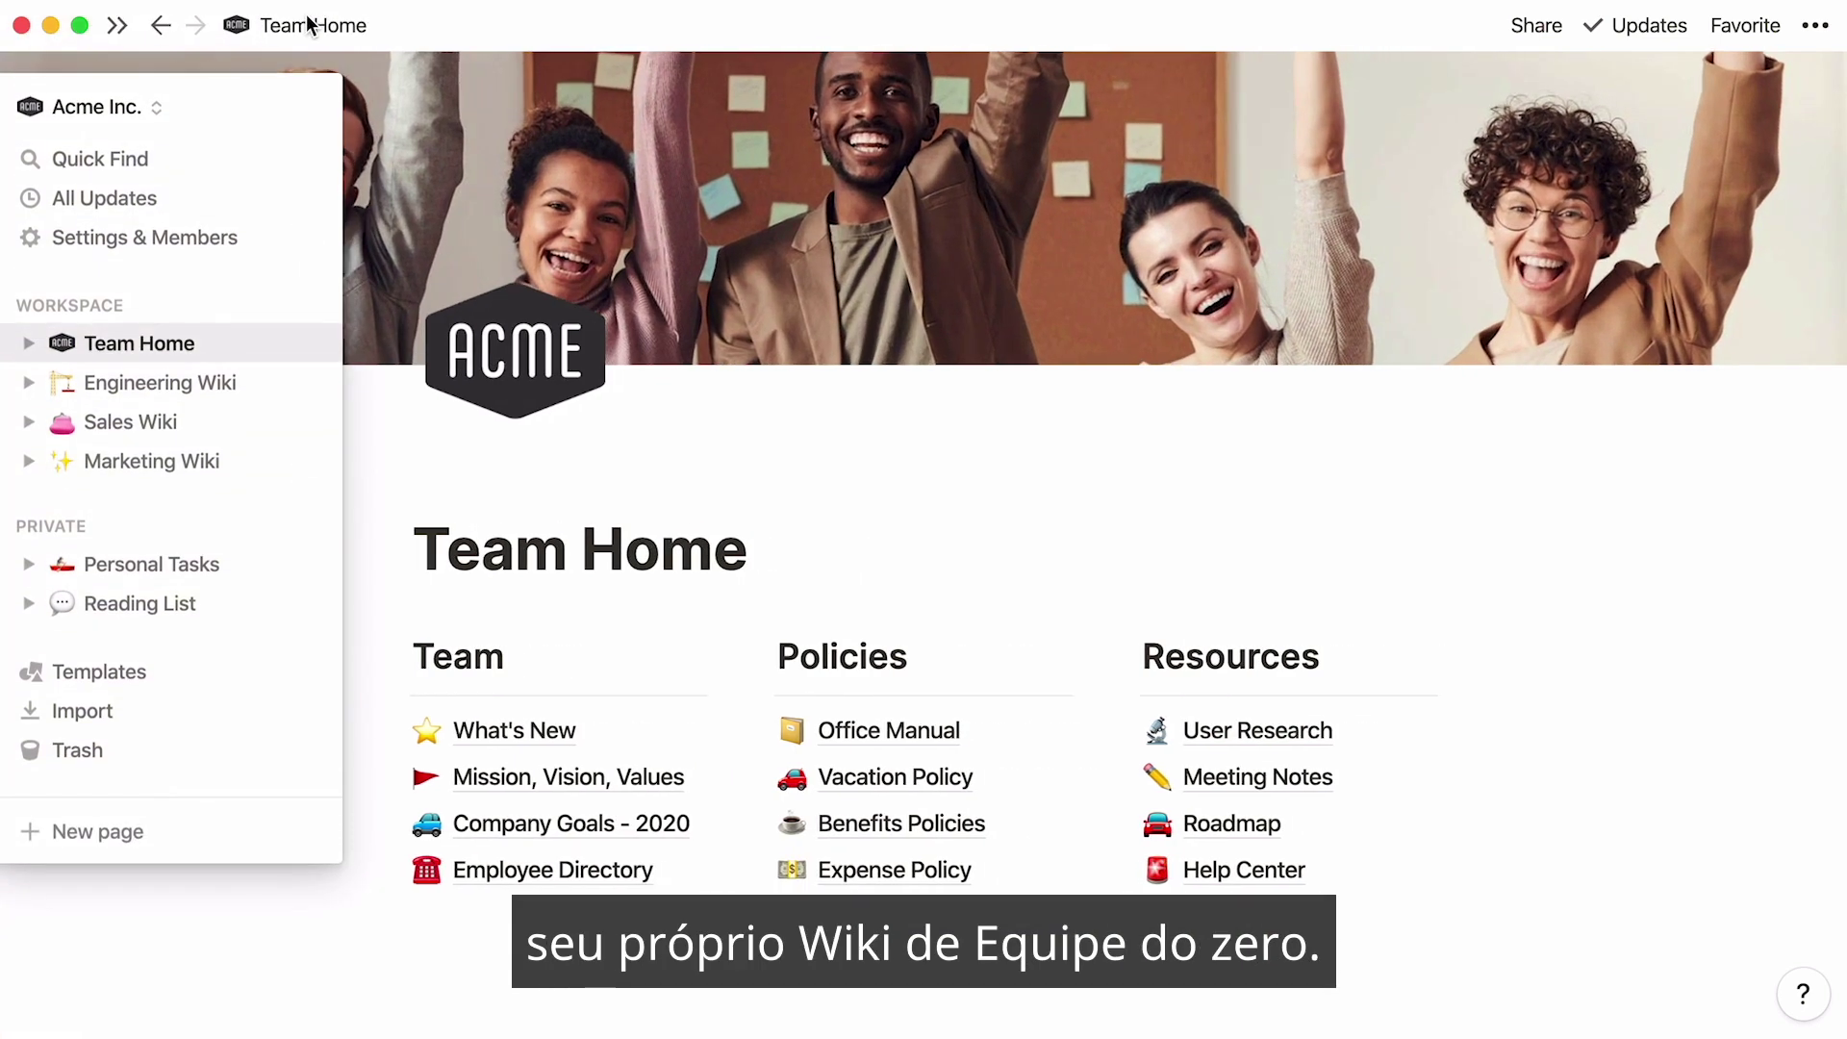